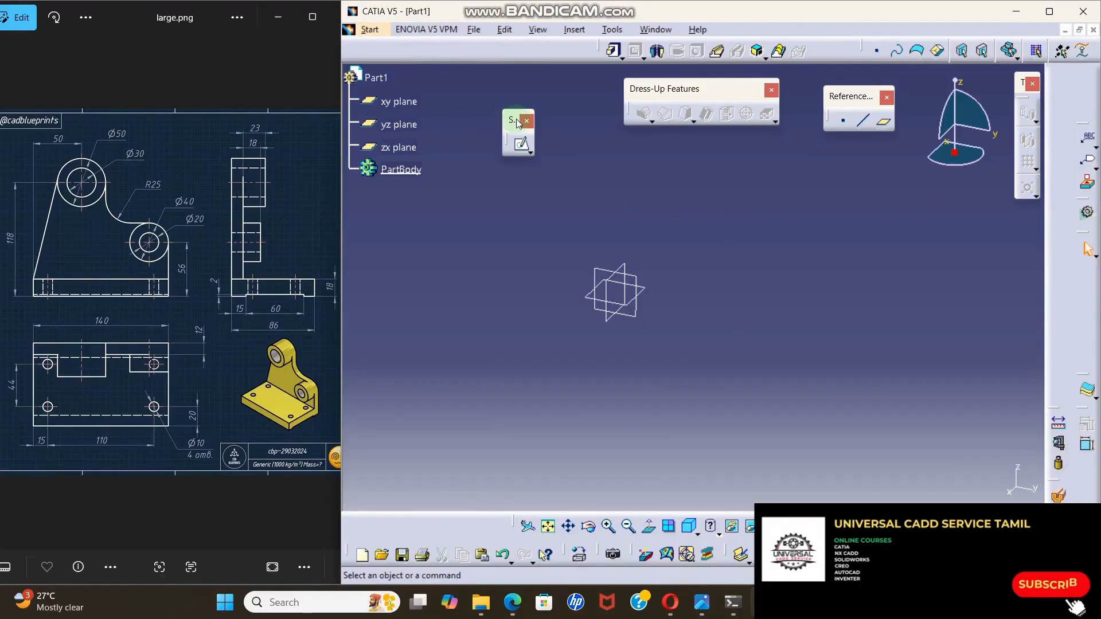
pyautogui.click(522, 147)
pyautogui.moveTo(530, 151); pyautogui.dragTo(545, 192)
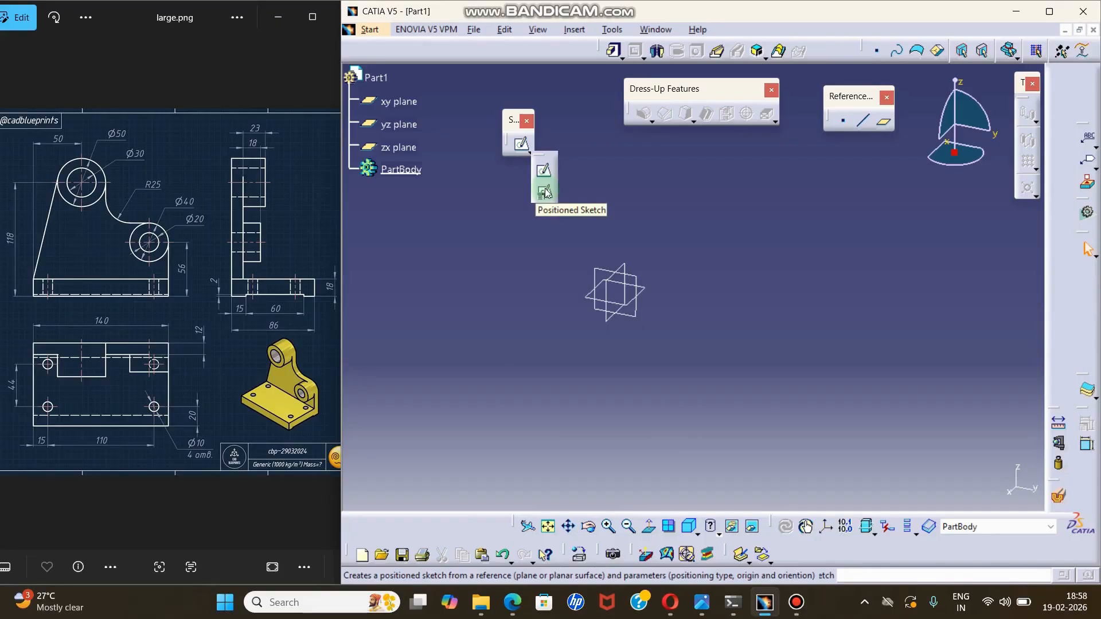
pyautogui.click(619, 171)
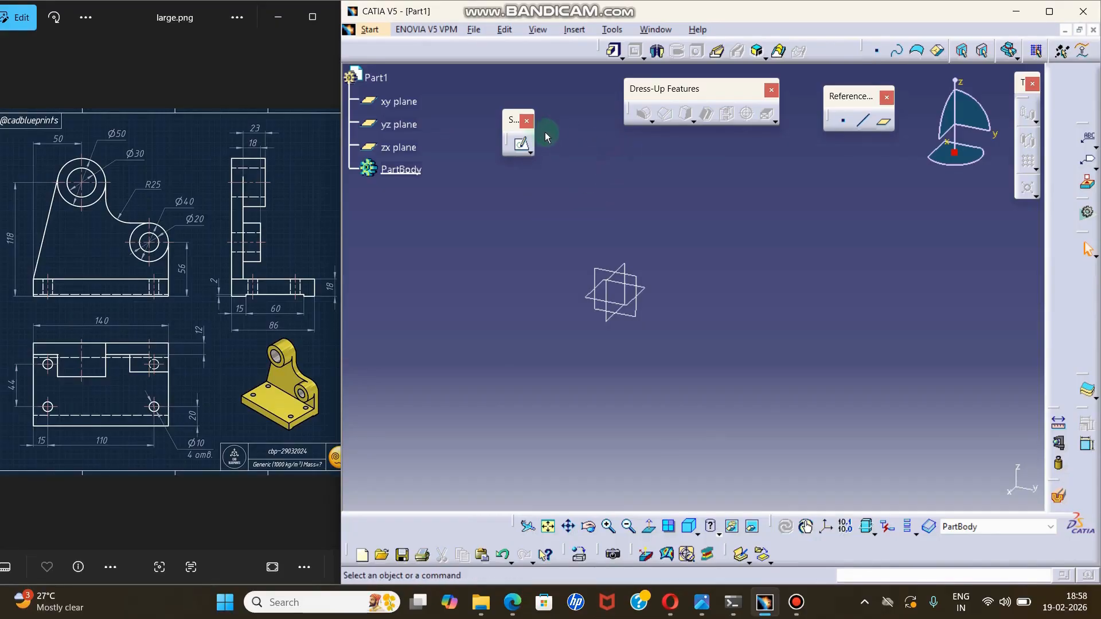
pyautogui.moveTo(509, 122); pyautogui.dragTo(507, 102)
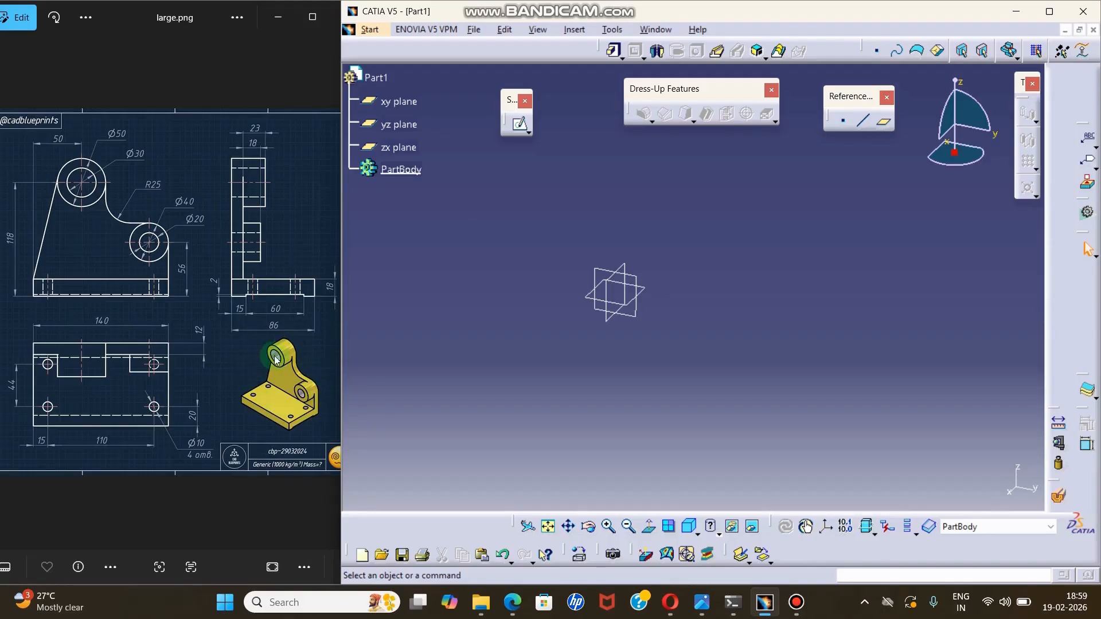
pyautogui.click(529, 133)
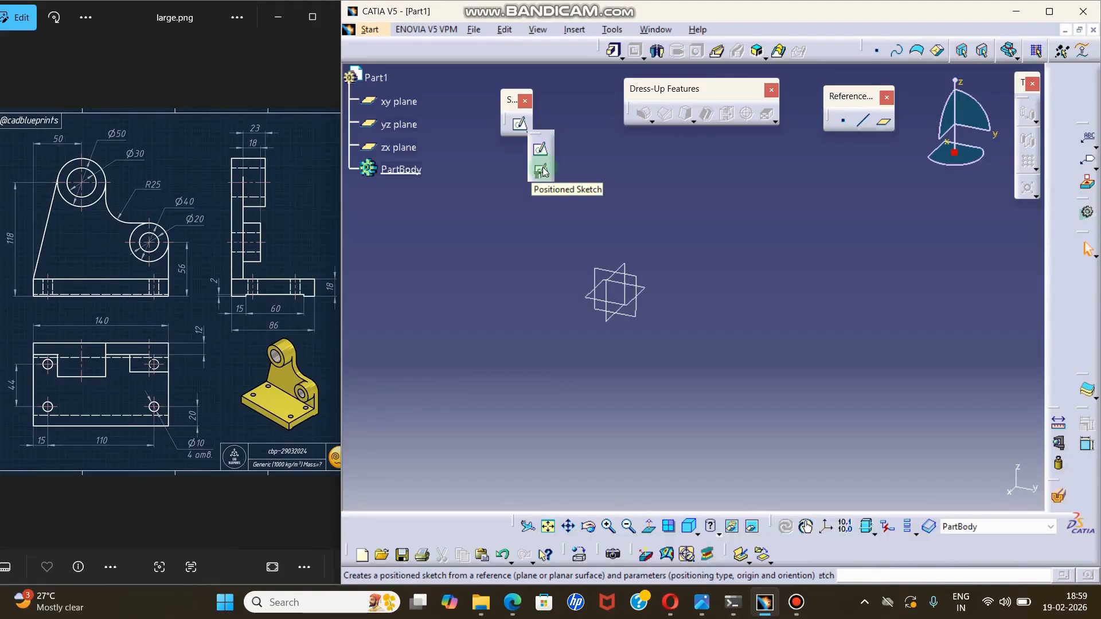
pyautogui.click(615, 156)
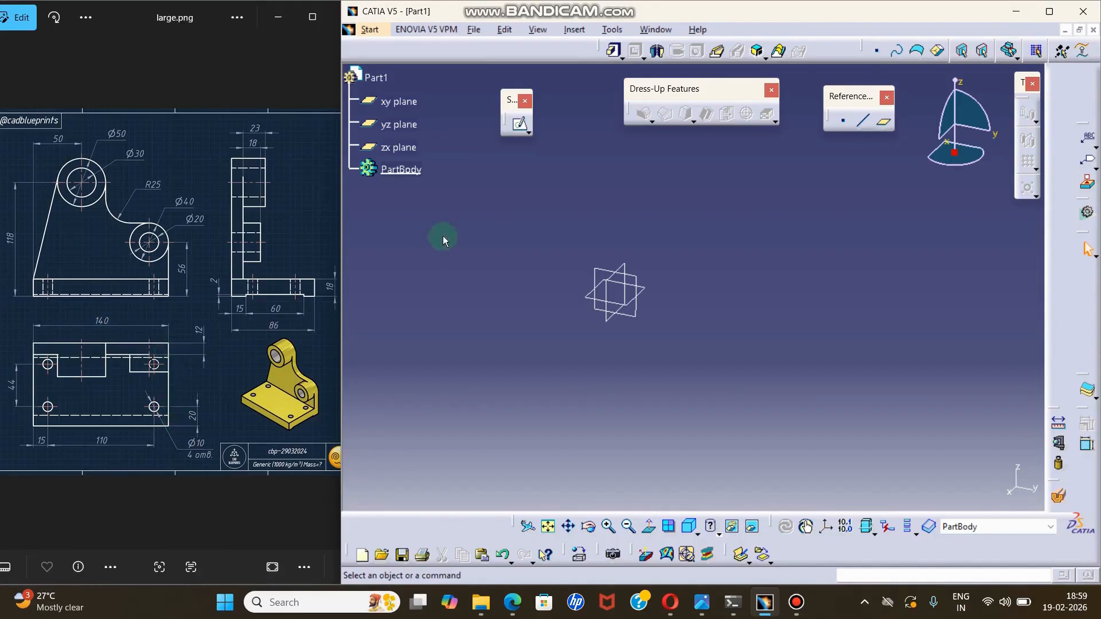
# Open a sketch on the xy plane and draw a centered rectangle at the origin, about 172 mm wide and 69 mm high.
pyautogui.click(520, 127)
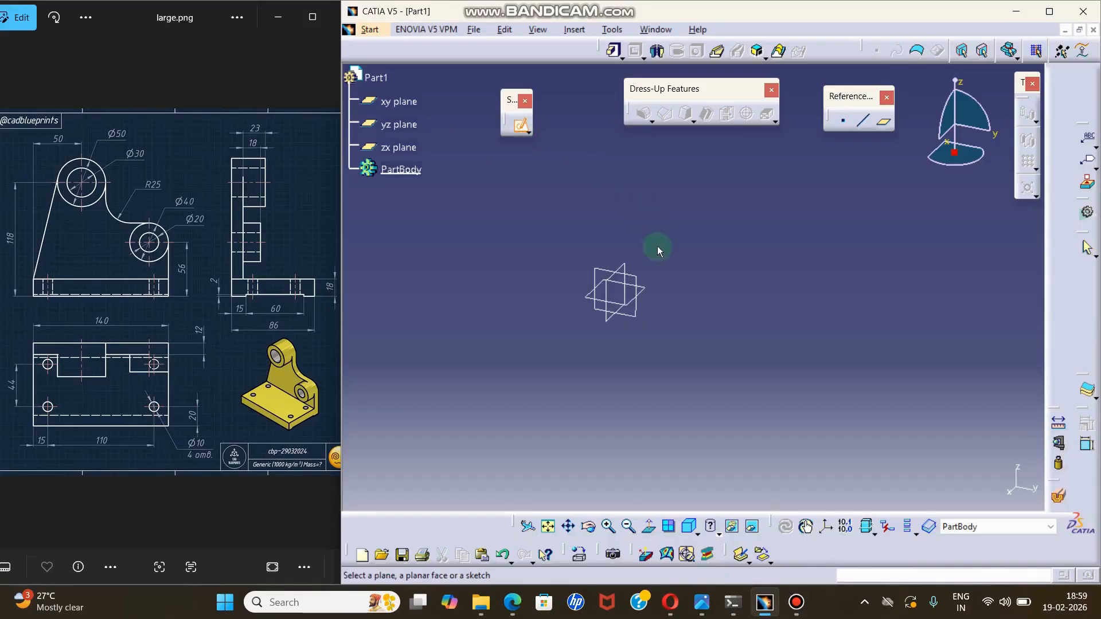
pyautogui.click(652, 296)
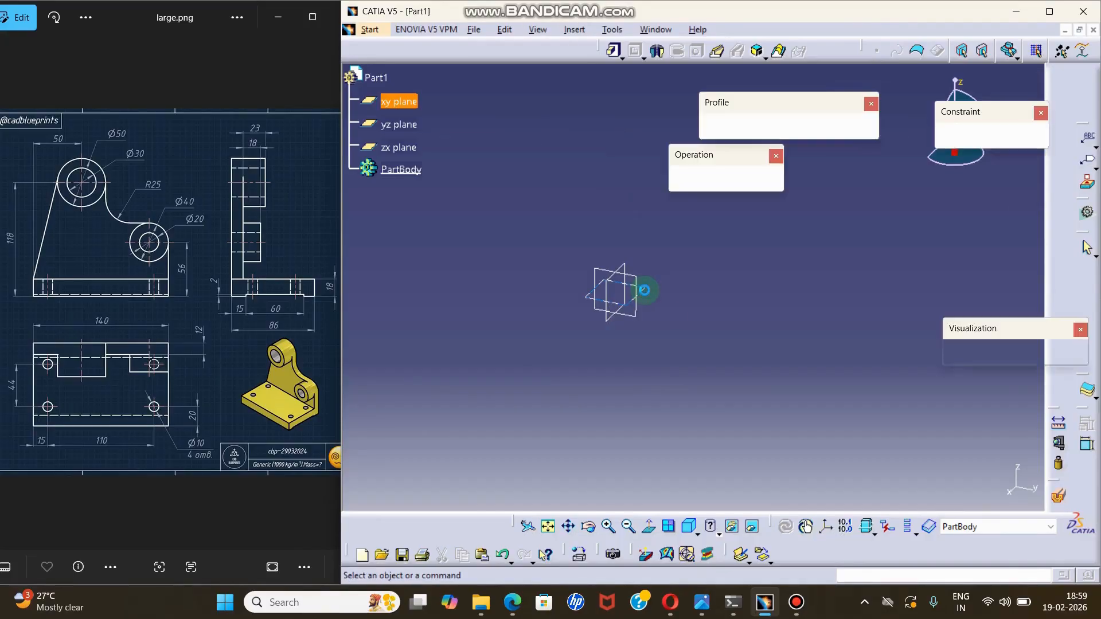
pyautogui.moveTo(637, 238); pyautogui.dragTo(527, 216, button='middle')
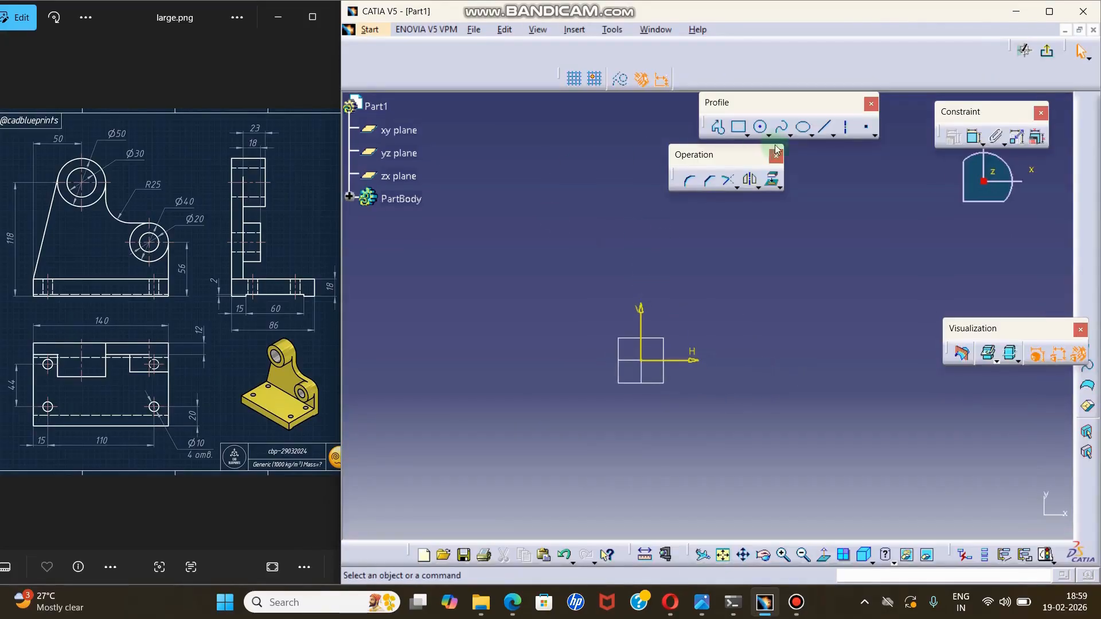
pyautogui.click(747, 136)
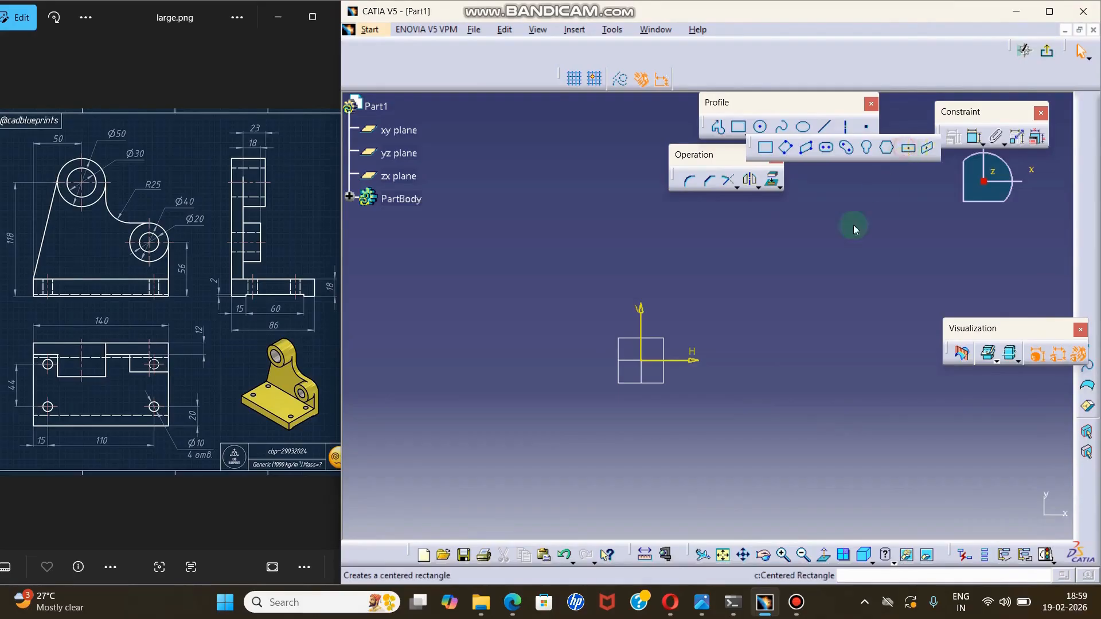
pyautogui.click(907, 147)
pyautogui.click(641, 361)
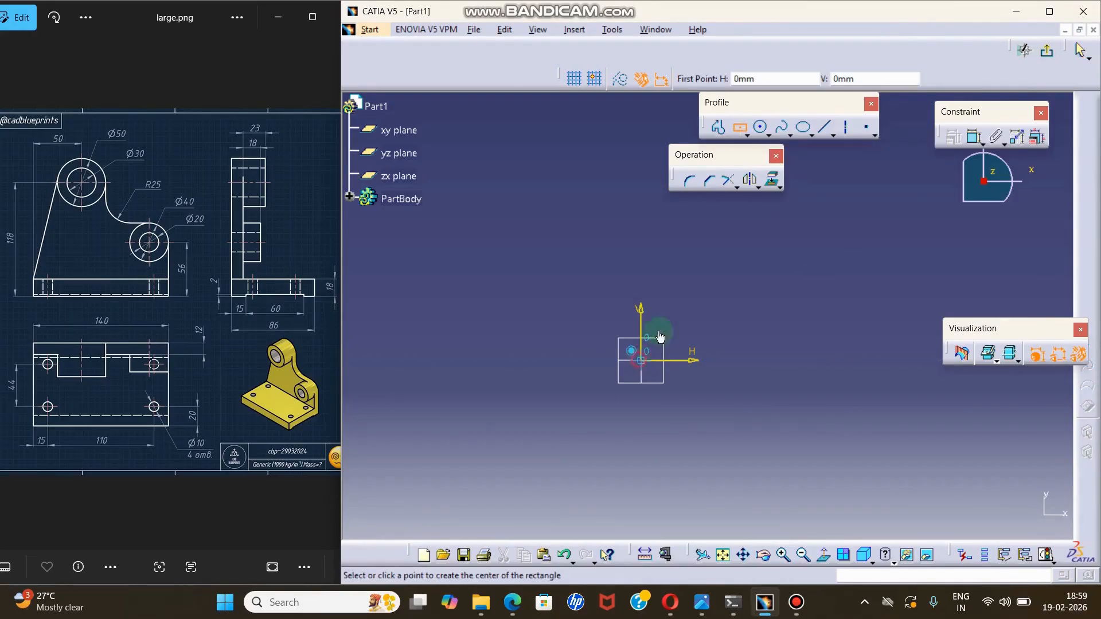
pyautogui.click(800, 296)
# Constrain the rectangle's horizontal side to a length of 140 mm.
pyautogui.click(974, 141)
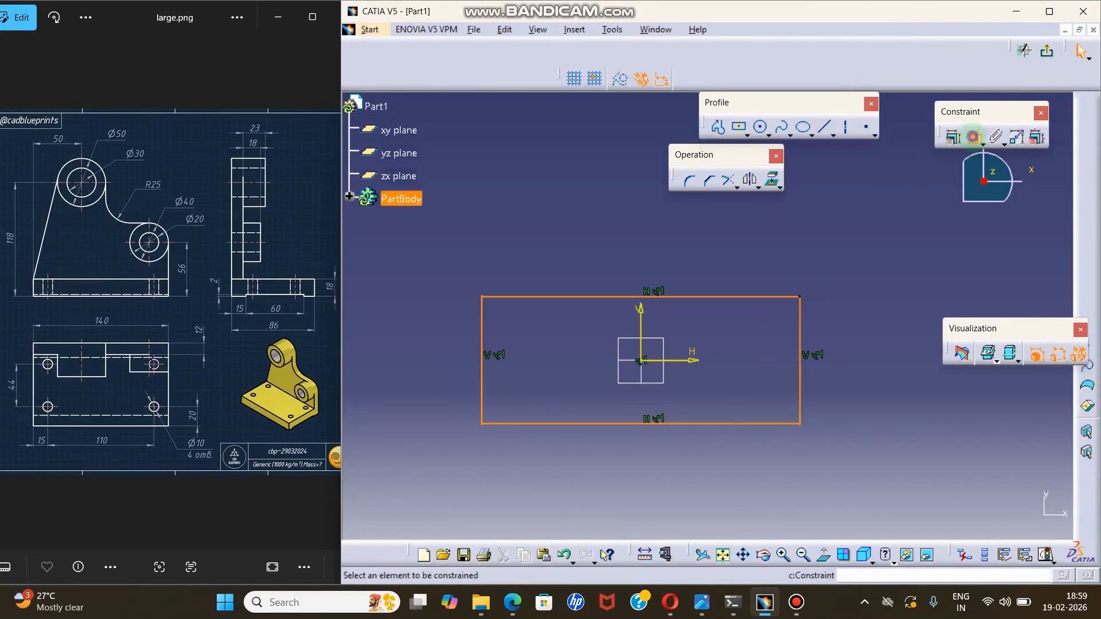
pyautogui.click(725, 297)
pyautogui.click(705, 248)
pyautogui.doubleClick(708, 245)
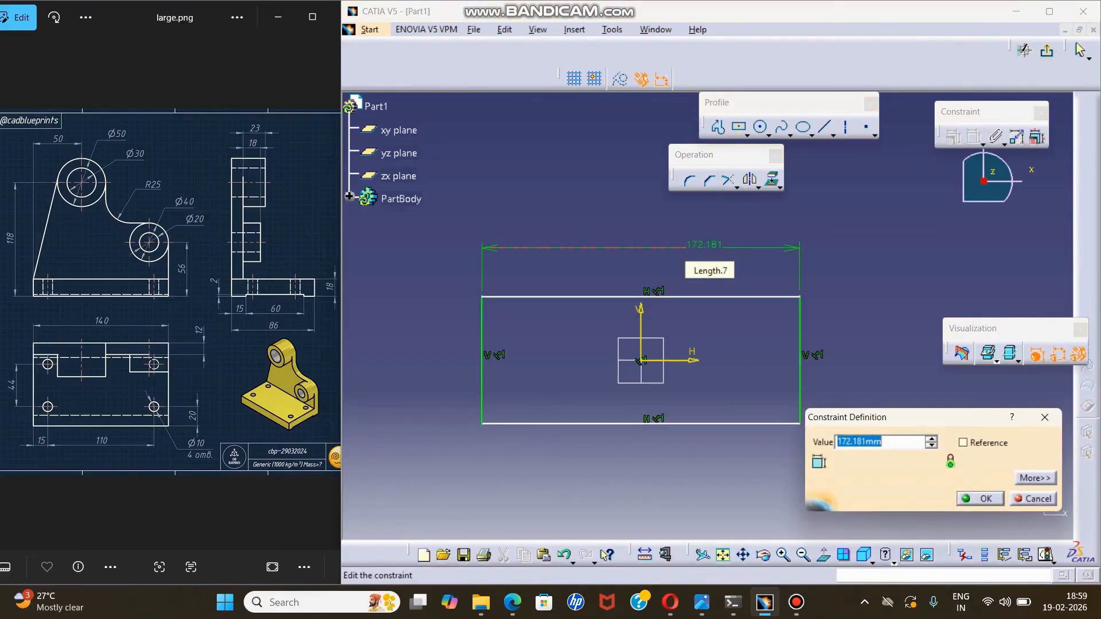
pyautogui.write('140')
pyautogui.press('Return')
# Constrain the rectangle's vertical side to 84 mm and exit the sketch.
pyautogui.click(771, 314)
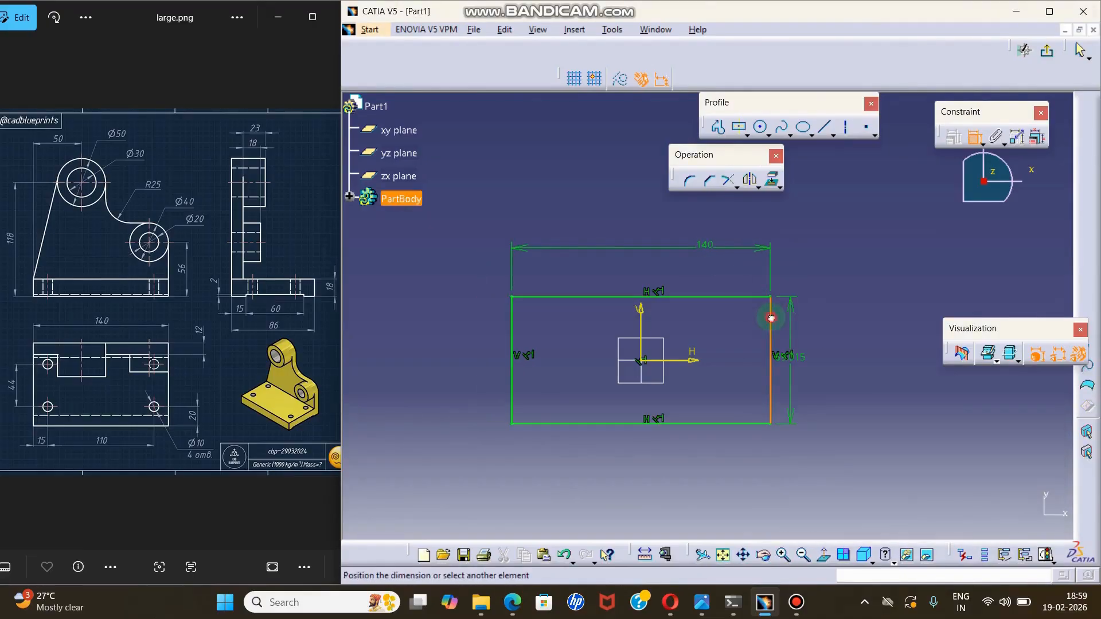
pyautogui.click(835, 339)
pyautogui.doubleClick(839, 336)
pyautogui.write('84')
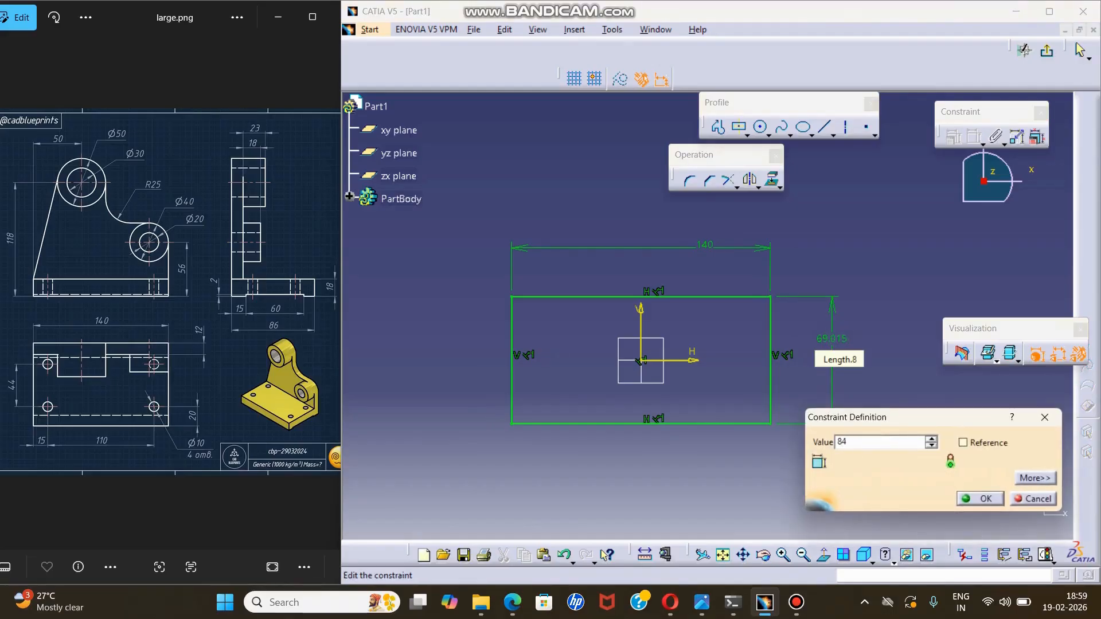
pyautogui.press('Return')
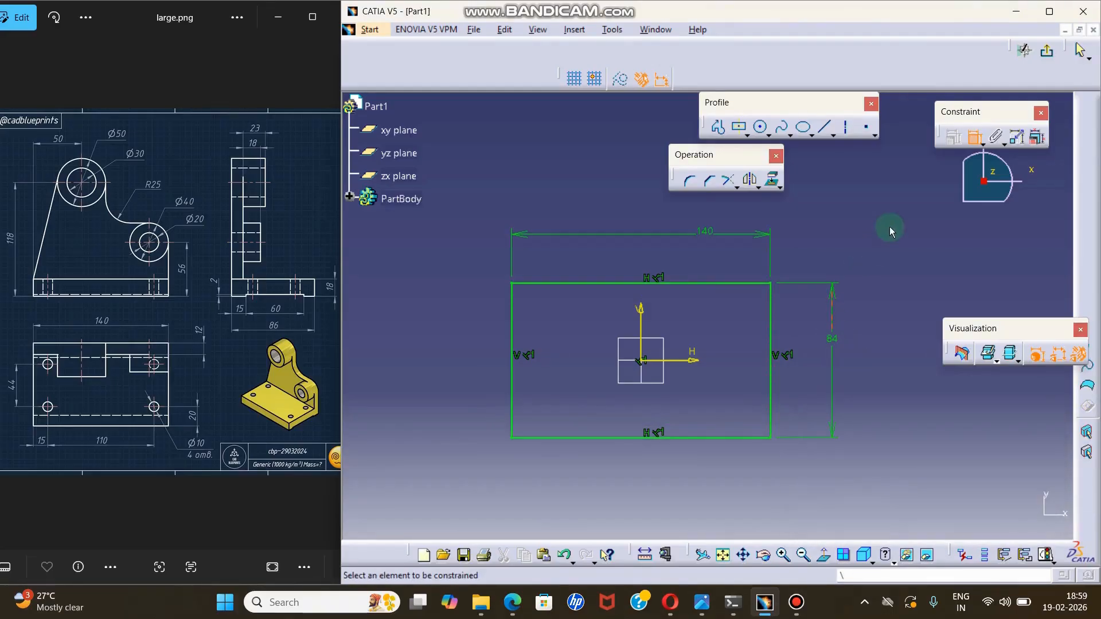
pyautogui.click(1050, 51)
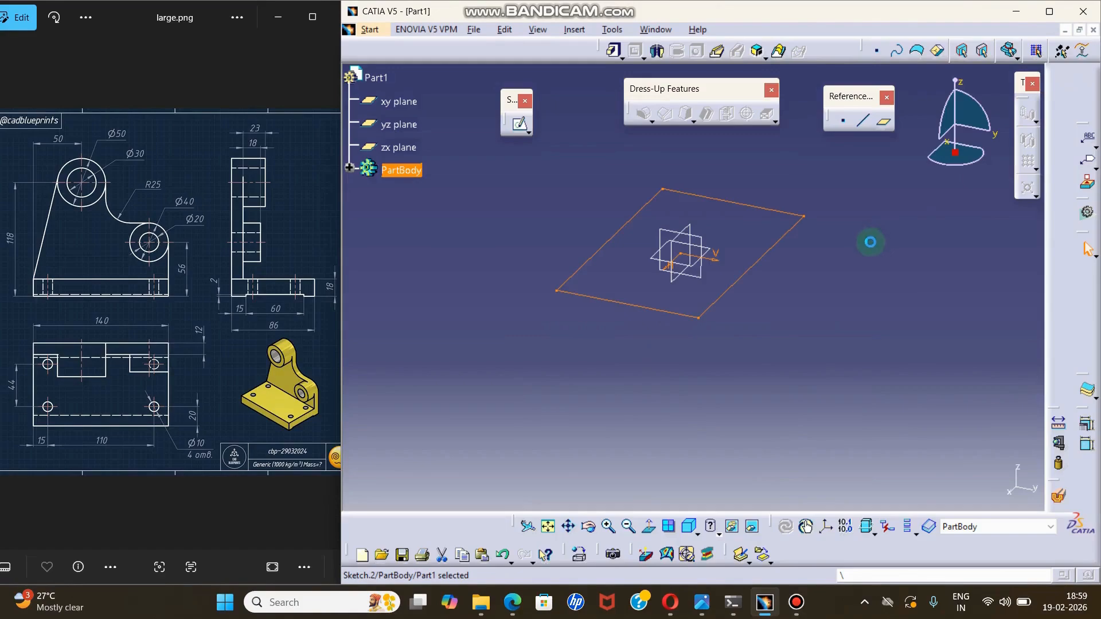
# Pad the rectangle sketch to a length of 18 mm to form the base plate.
pyautogui.moveTo(852, 275); pyautogui.dragTo(795, 333, button='middle')
pyautogui.moveTo(716, 344); pyautogui.dragTo(705, 368, button='middle')
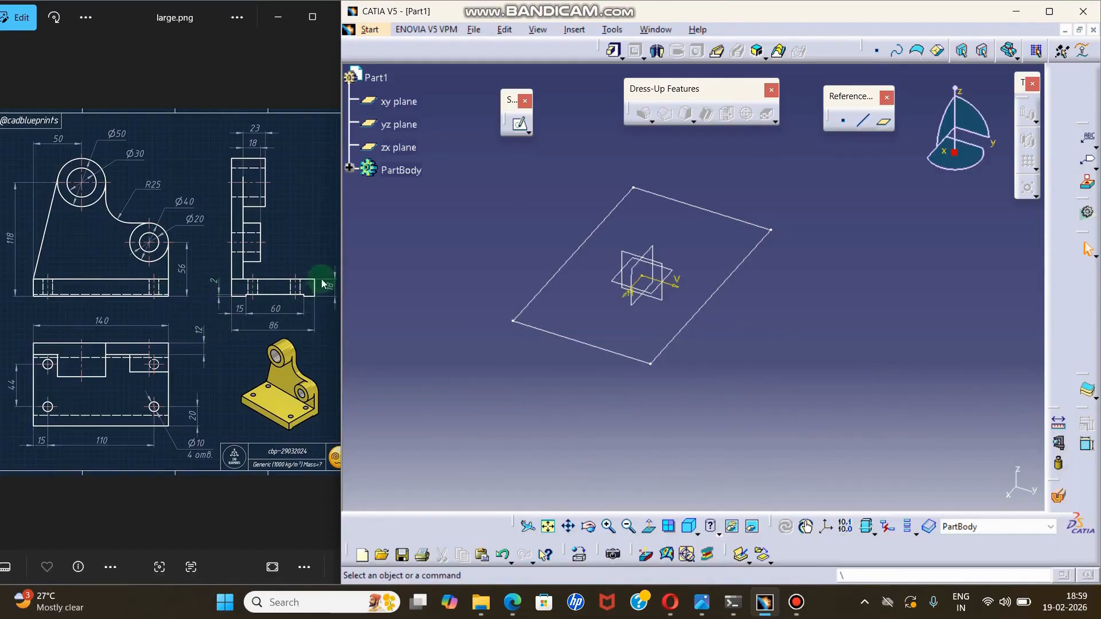
pyautogui.click(614, 50)
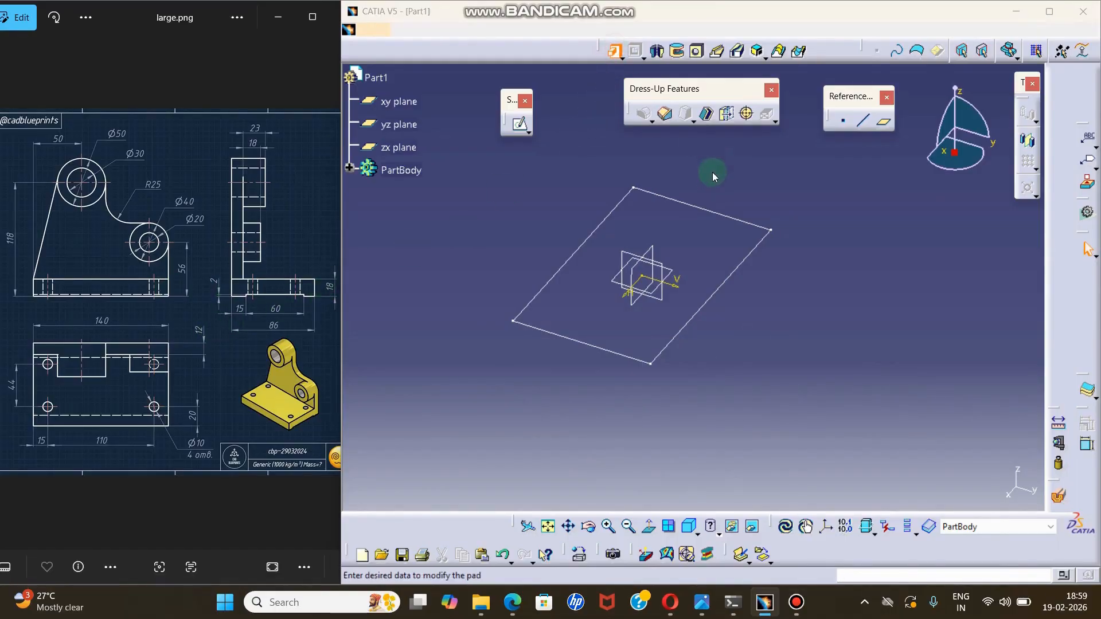
pyautogui.click(703, 209)
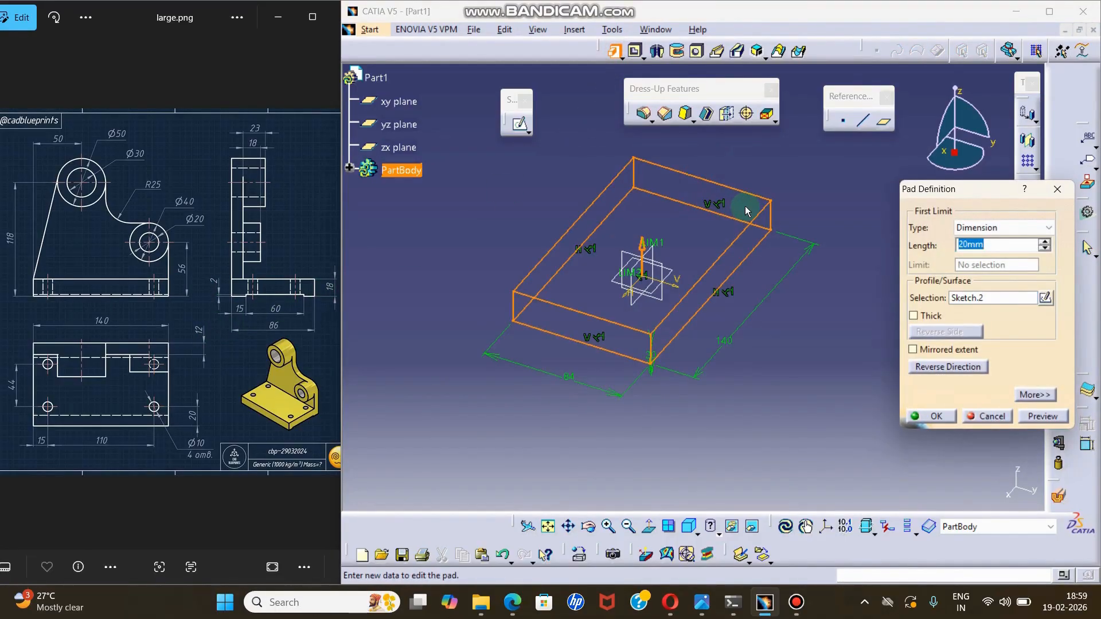
pyautogui.write('18')
pyautogui.click(937, 414)
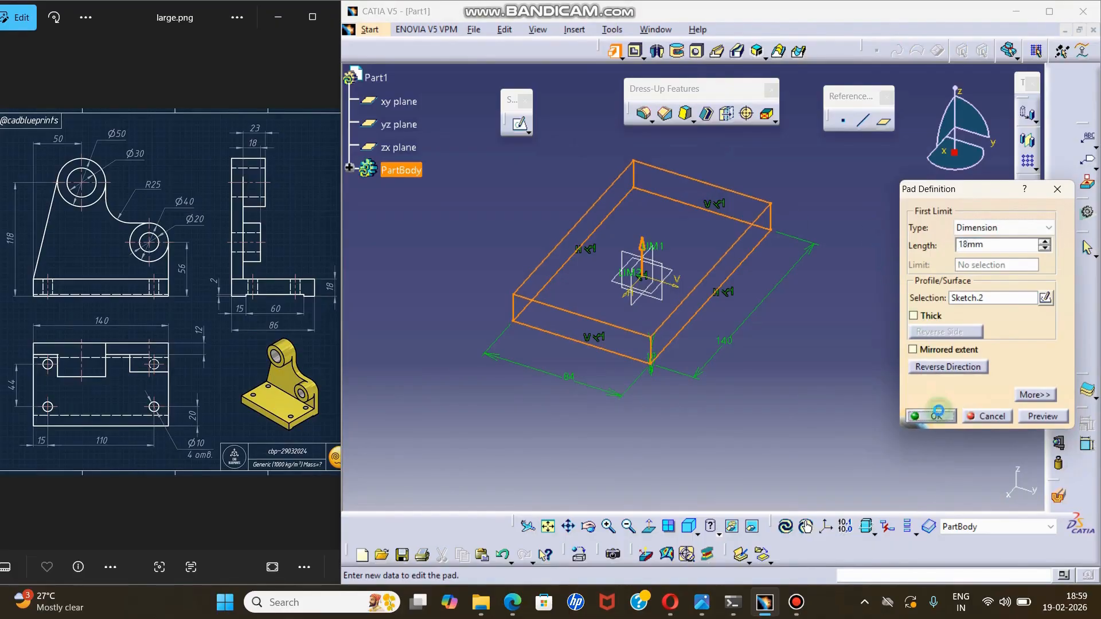
# Examine the base plate's orientation and end faces in the isometric view and from other angles.
pyautogui.click(690, 526)
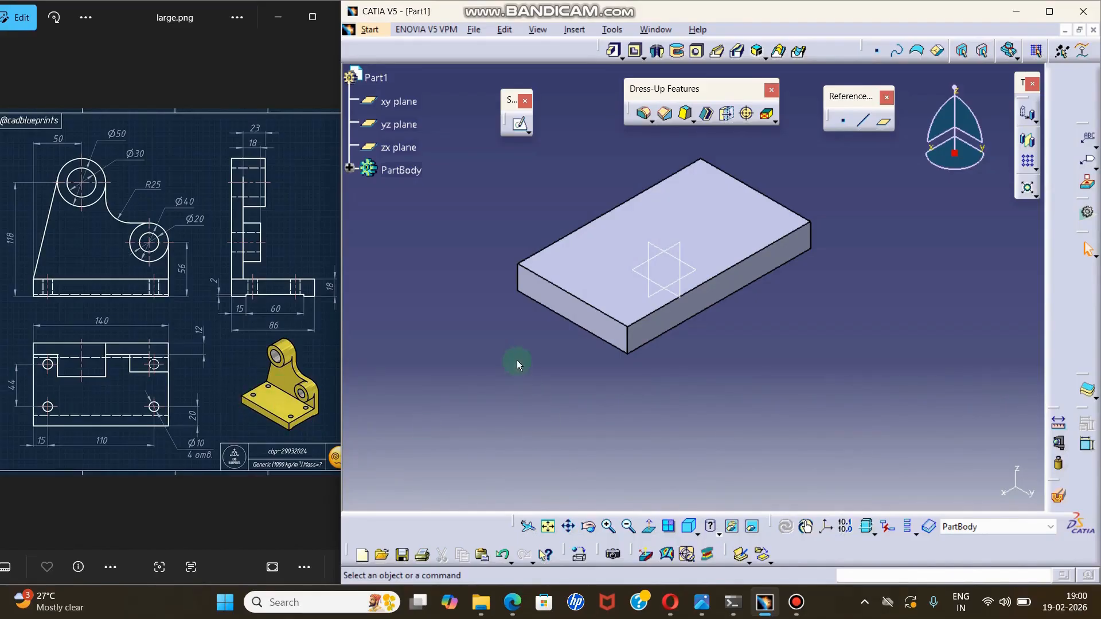
pyautogui.moveTo(505, 373); pyautogui.dragTo(570, 359, button='middle')
pyautogui.click(690, 527)
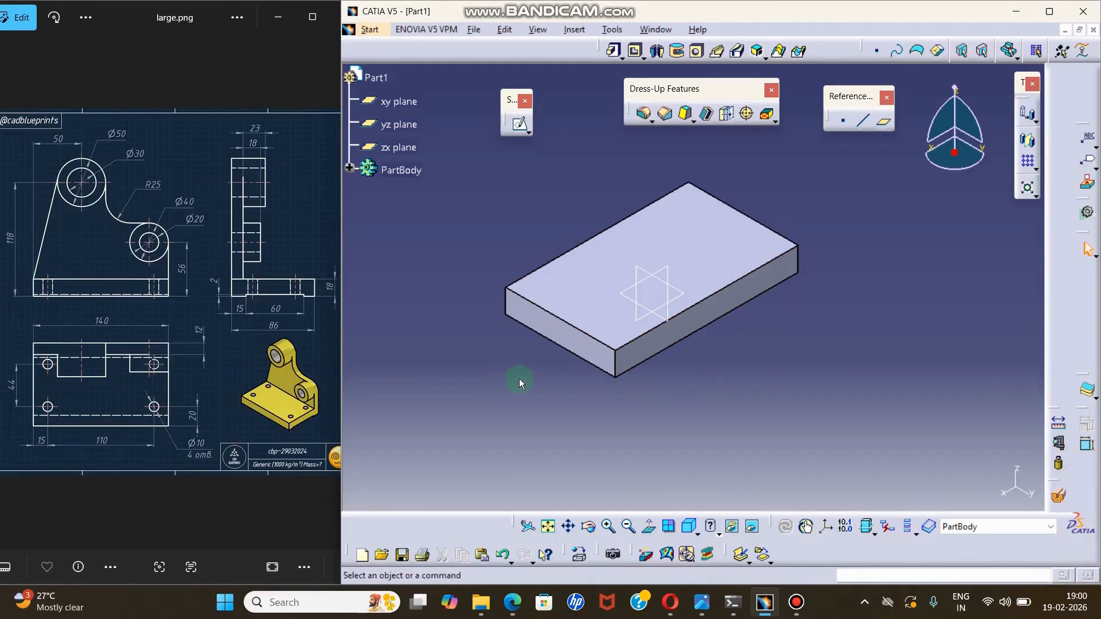
pyautogui.moveTo(521, 379); pyautogui.dragTo(728, 364, button='middle')
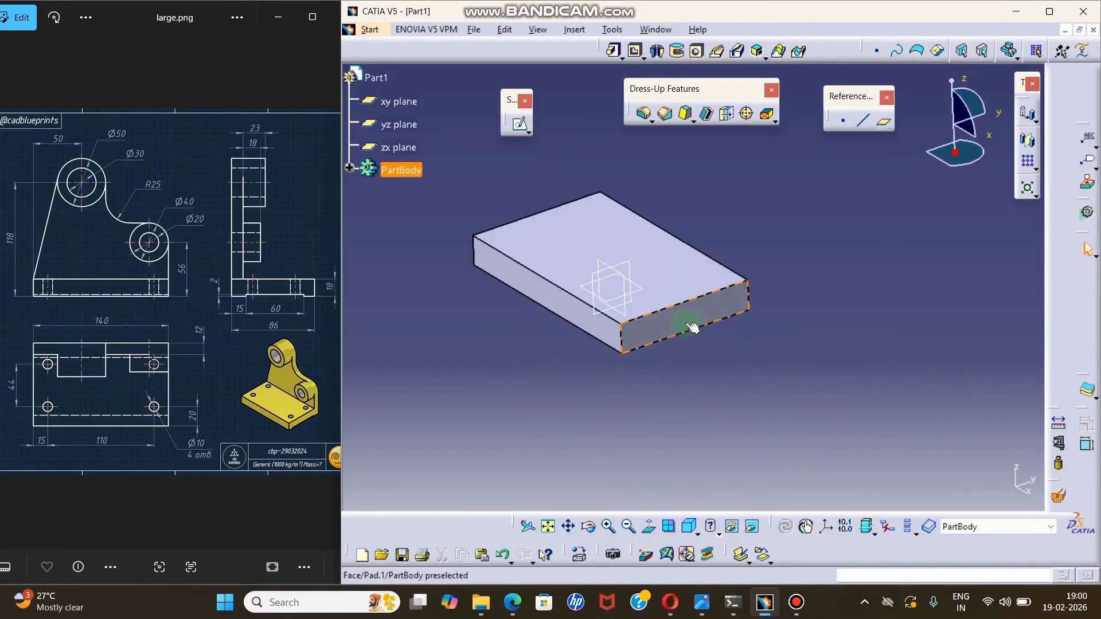
pyautogui.moveTo(803, 361); pyautogui.dragTo(757, 445, button='middle')
pyautogui.click(690, 528)
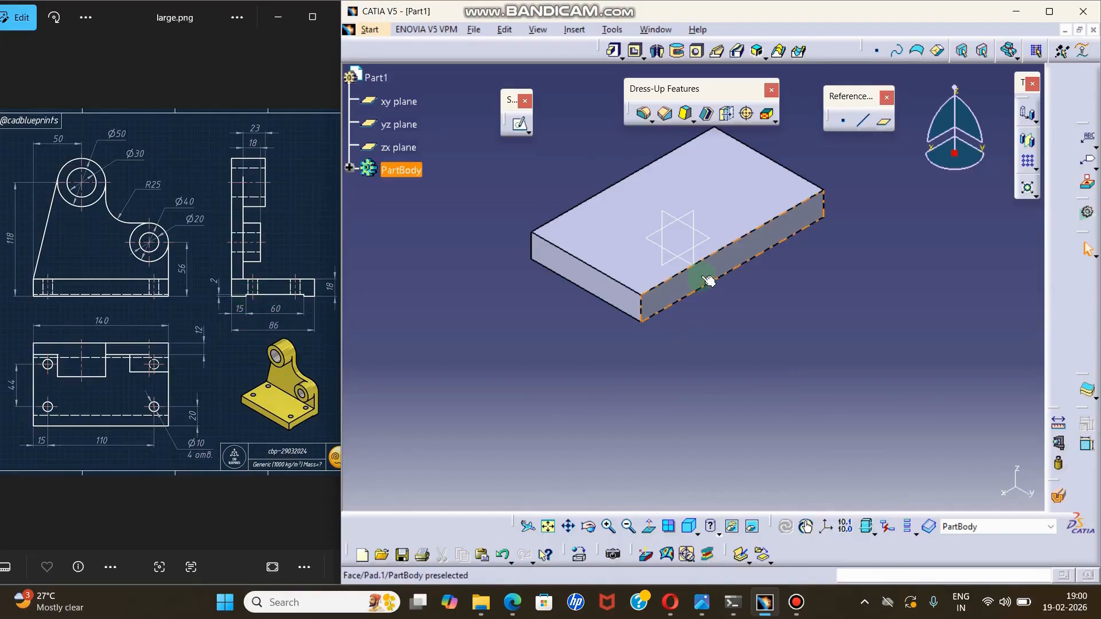
pyautogui.moveTo(582, 289); pyautogui.dragTo(598, 290, button='middle')
pyautogui.moveTo(516, 337)
pyautogui.mouseDown(button='middle')
pyautogui.moveTo(590, 377)
pyautogui.moveTo(553, 373)
pyautogui.moveTo(684, 401)
pyautogui.moveTo(698, 348)
pyautogui.mouseUp(button='middle')
pyautogui.click(700, 344)
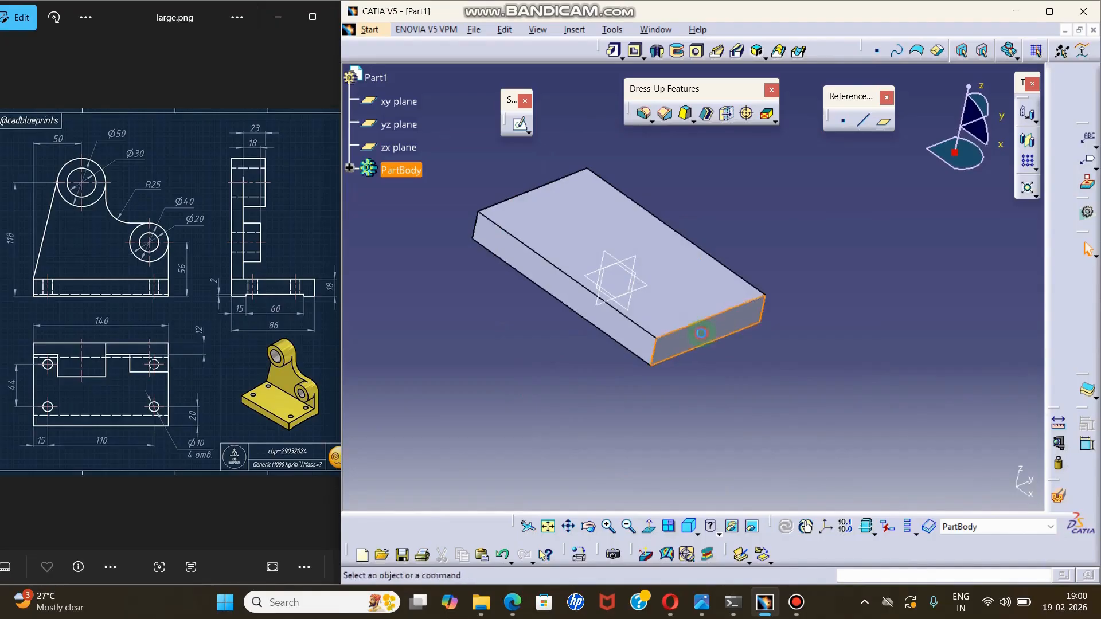
pyautogui.click(520, 127)
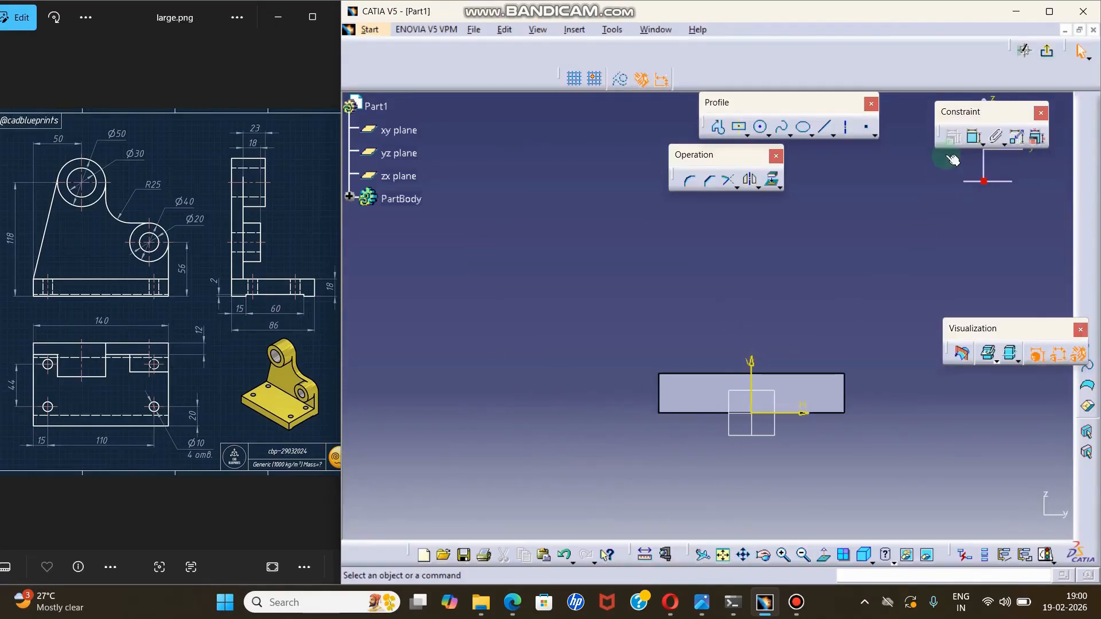
pyautogui.click(747, 135)
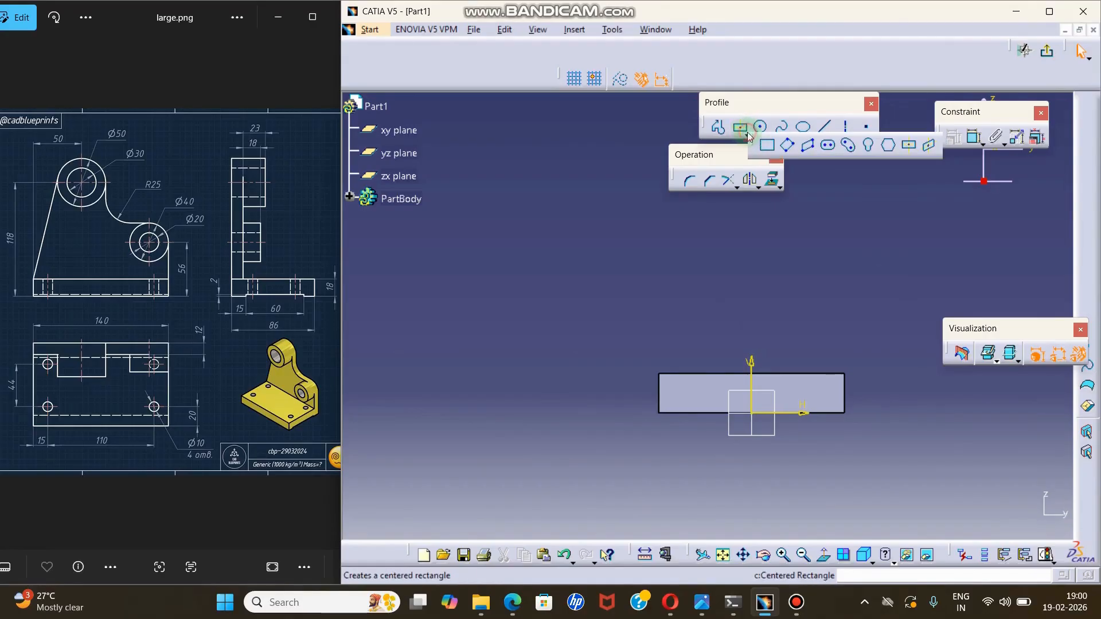
pyautogui.click(769, 145)
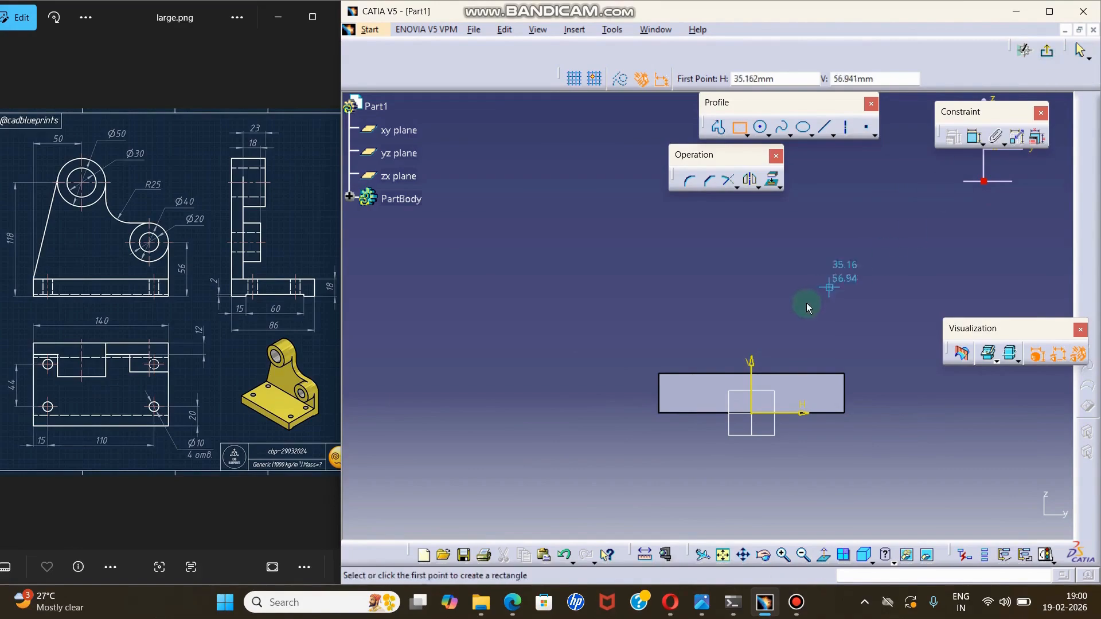
pyautogui.click(1053, 53)
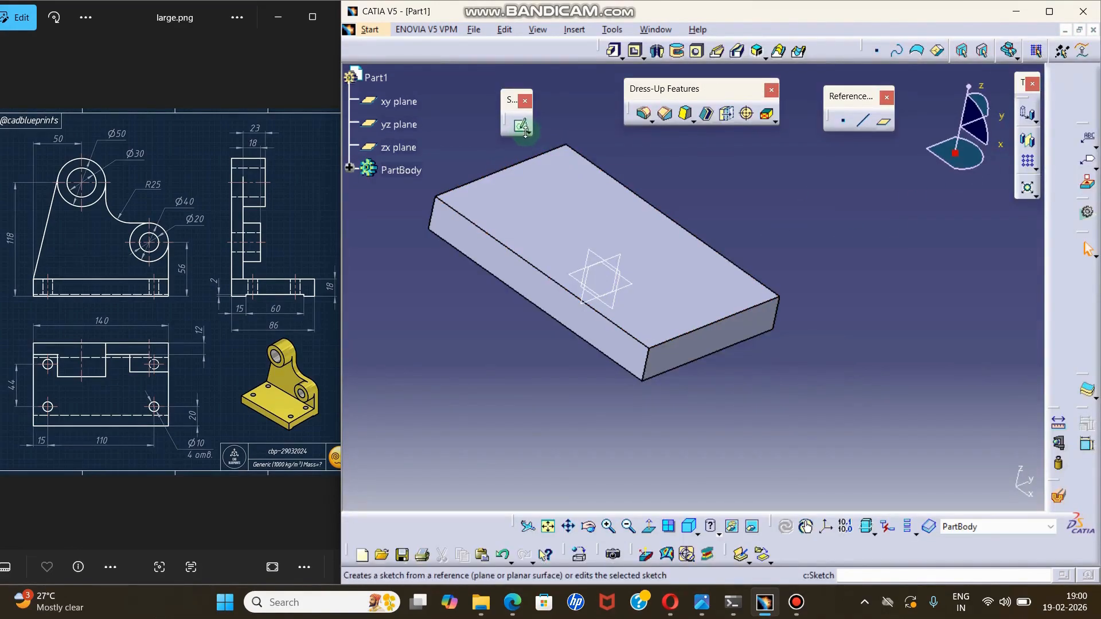
pyautogui.click(530, 135)
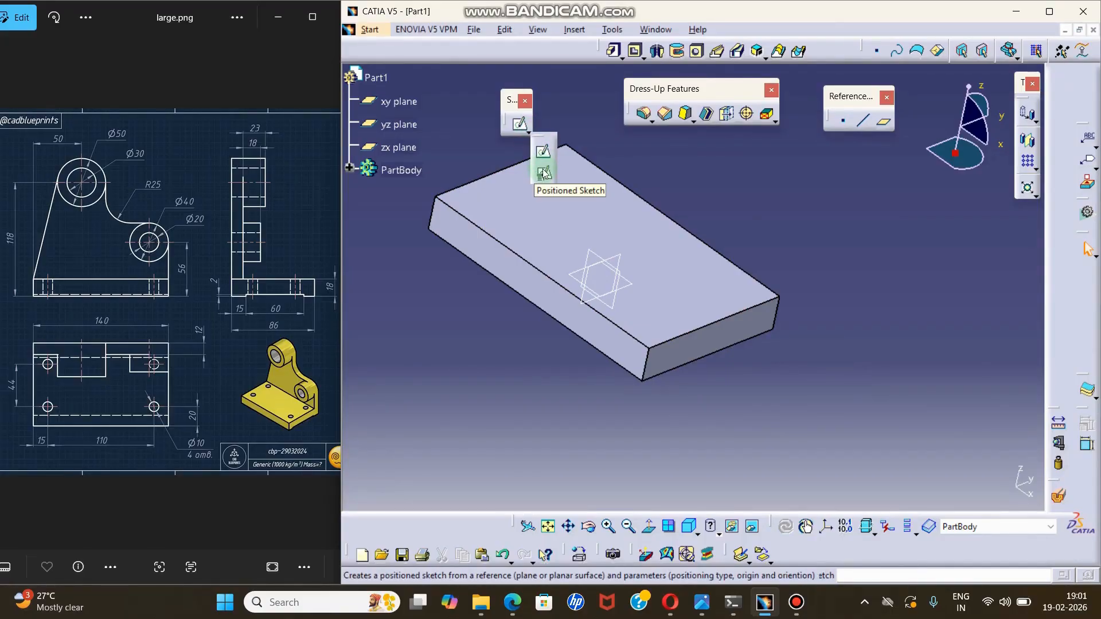
pyautogui.click(787, 217)
# Delete the base plate pad together with its rectangle sketch from the part body.
pyautogui.moveTo(667, 203); pyautogui.dragTo(728, 241, button='middle')
pyautogui.moveTo(440, 216); pyautogui.dragTo(430, 241, button='middle')
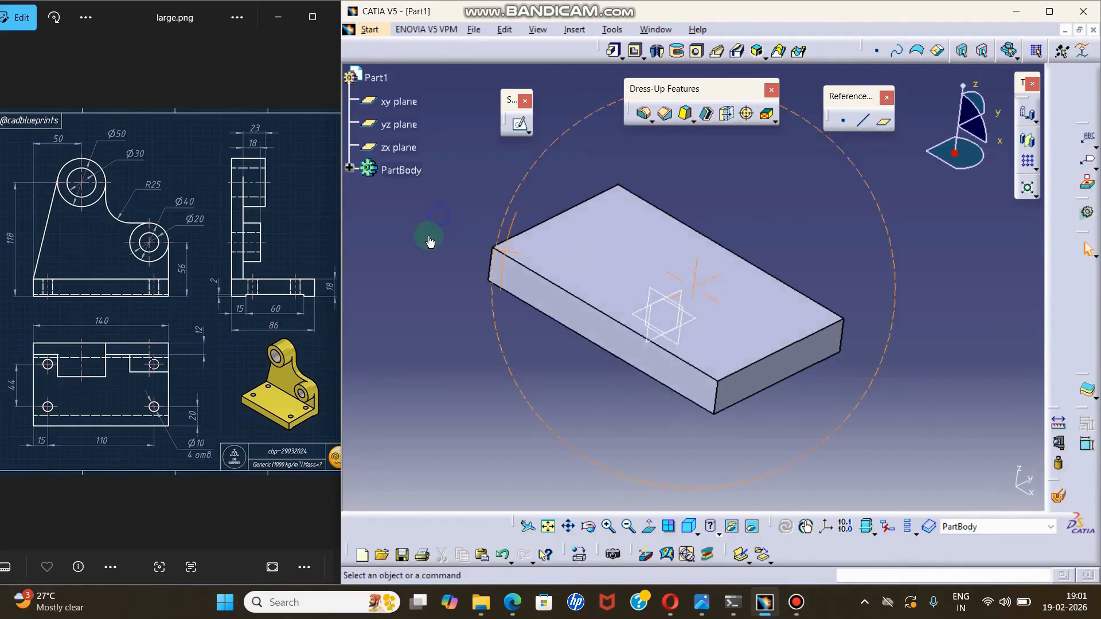
pyautogui.click(351, 167)
pyautogui.click(416, 194)
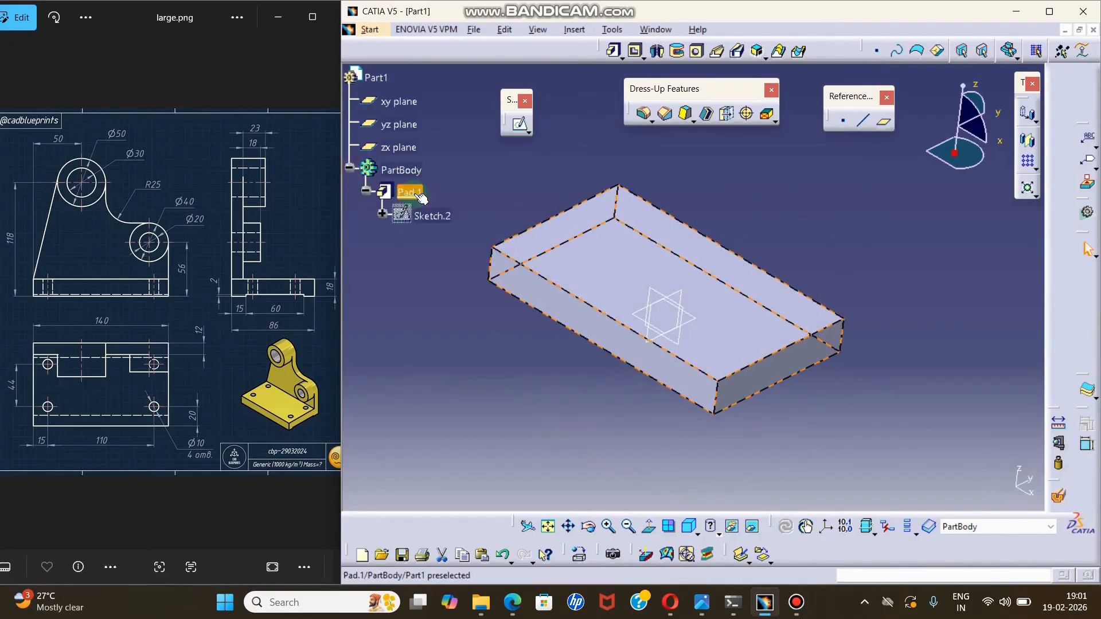
pyautogui.keyDown('ctrl'); pyautogui.click(419, 215); pyautogui.keyUp('ctrl')
pyautogui.rightClick(425, 217)
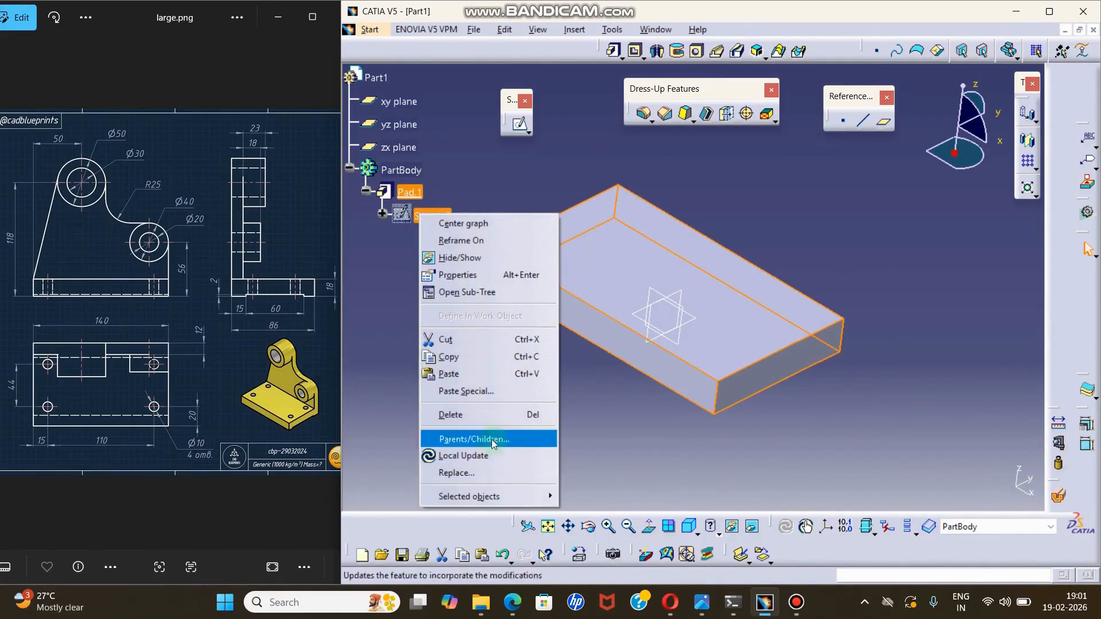
pyautogui.click(492, 414)
pyautogui.click(827, 331)
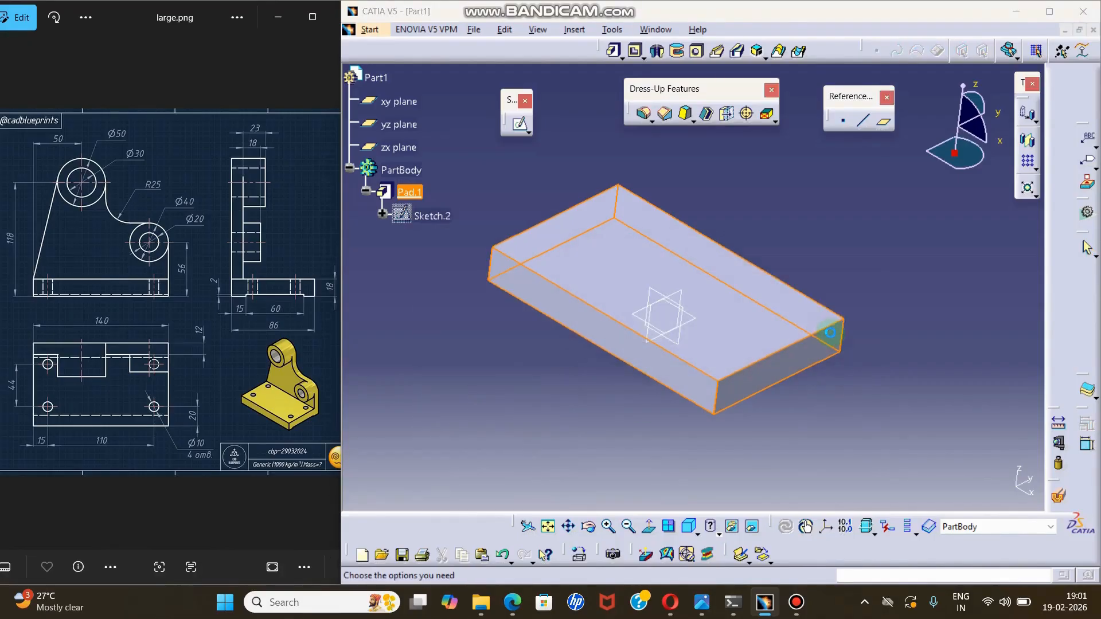
pyautogui.click(752, 526)
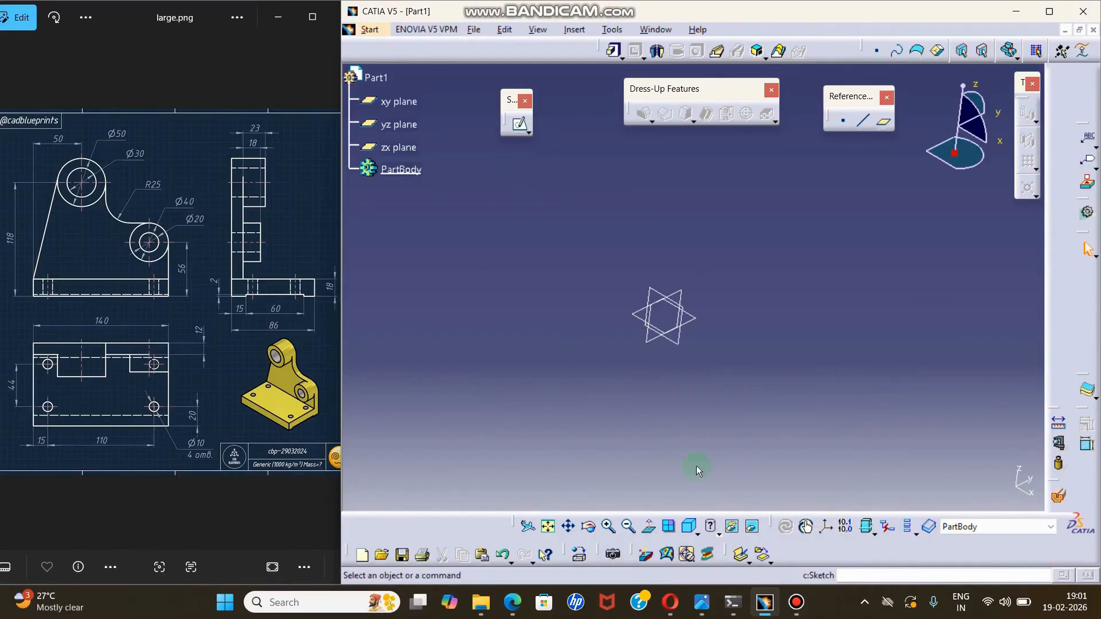
# Start a positioned sketch on the xy plane from the isometric view.
pyautogui.click(690, 531)
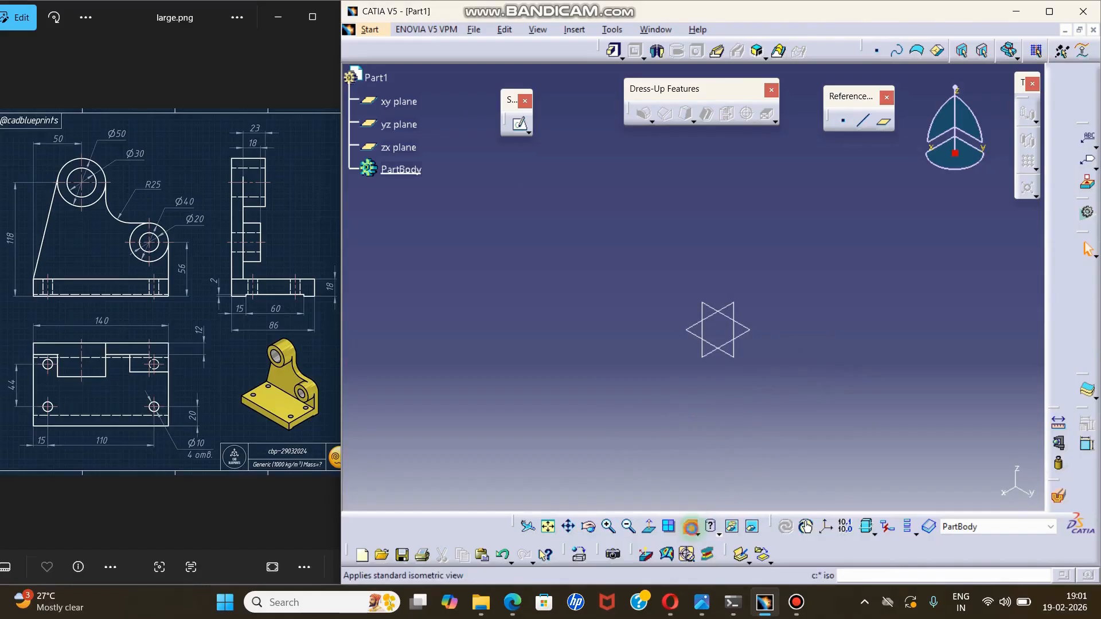
pyautogui.click(529, 133)
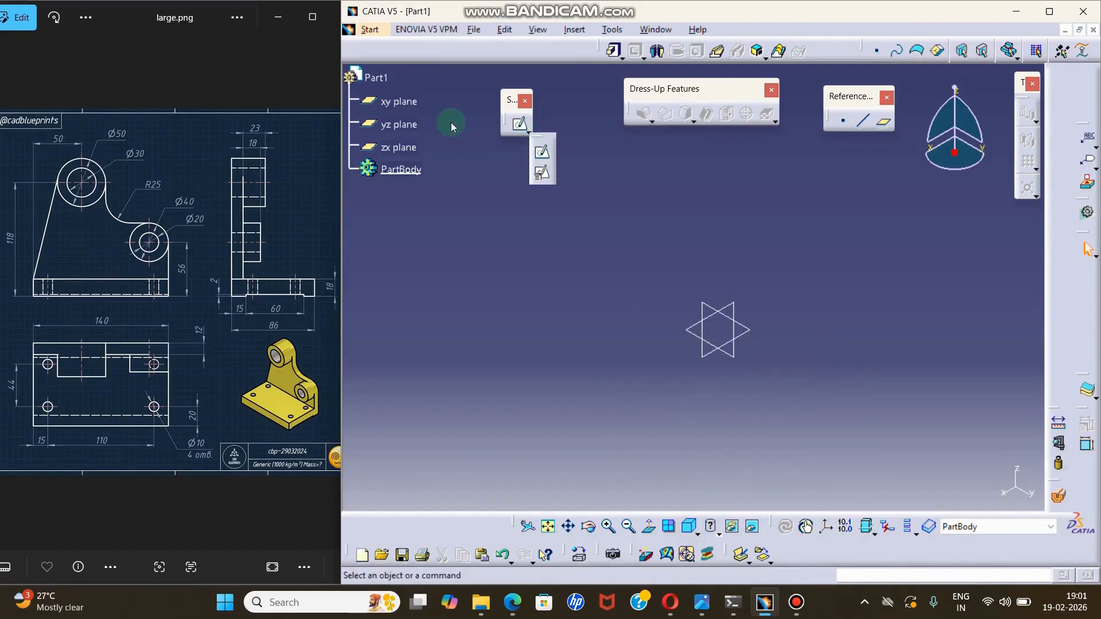
pyautogui.click(545, 177)
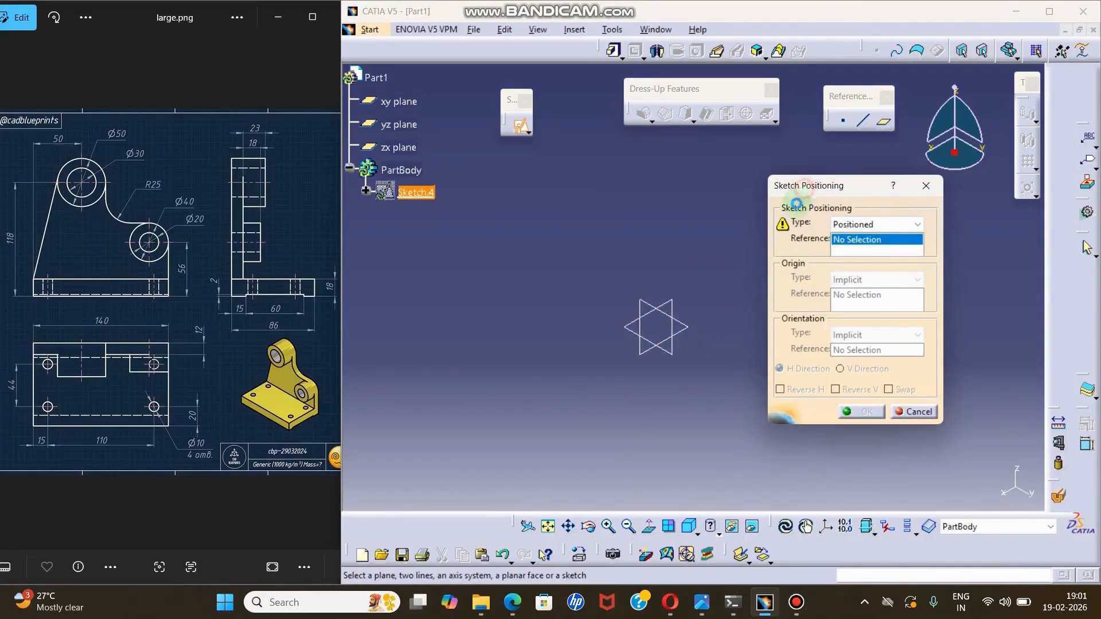
pyautogui.moveTo(799, 186); pyautogui.dragTo(787, 209)
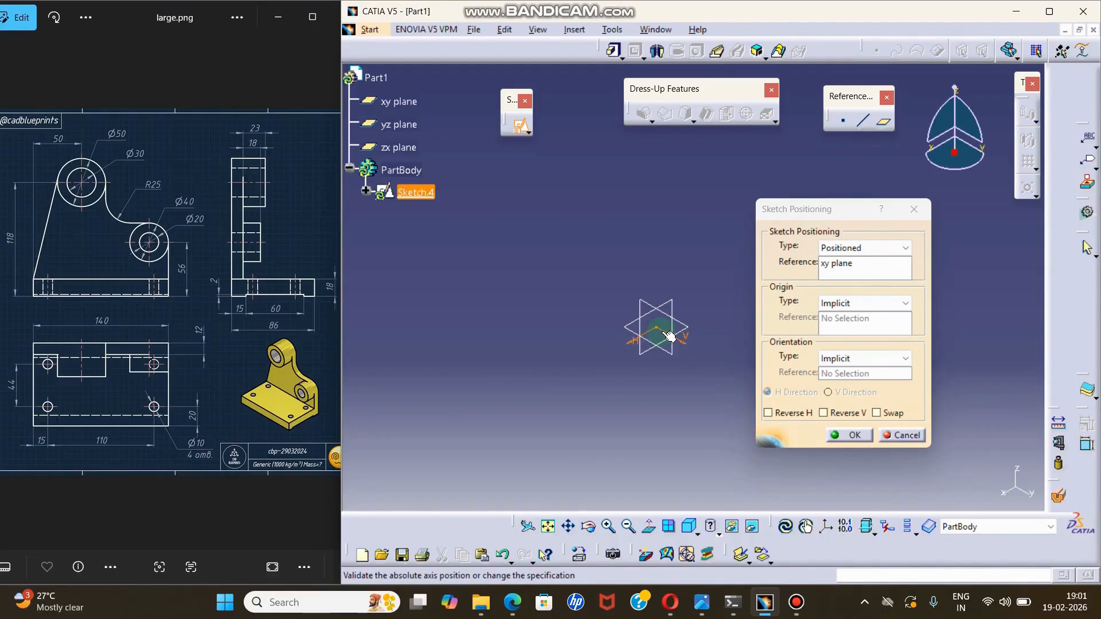
# Capture a screen snip of the sketch axes with the Sketch Positioning dialog and view it maximised in Snipping Tool.
pyautogui.press('super+shift+s')
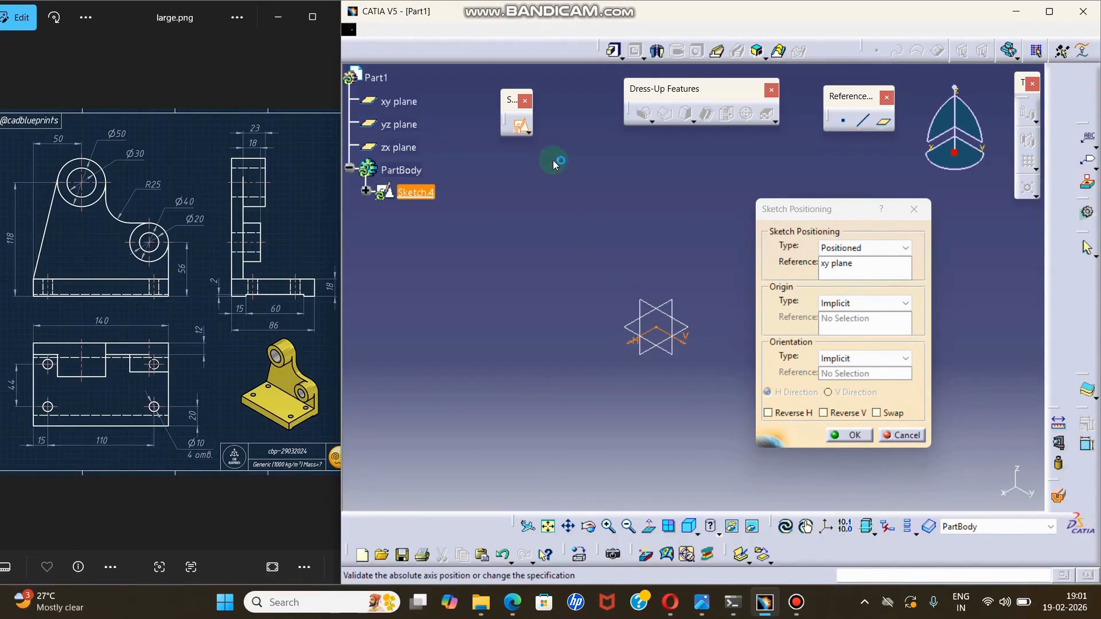
pyautogui.moveTo(549, 145); pyautogui.dragTo(969, 496)
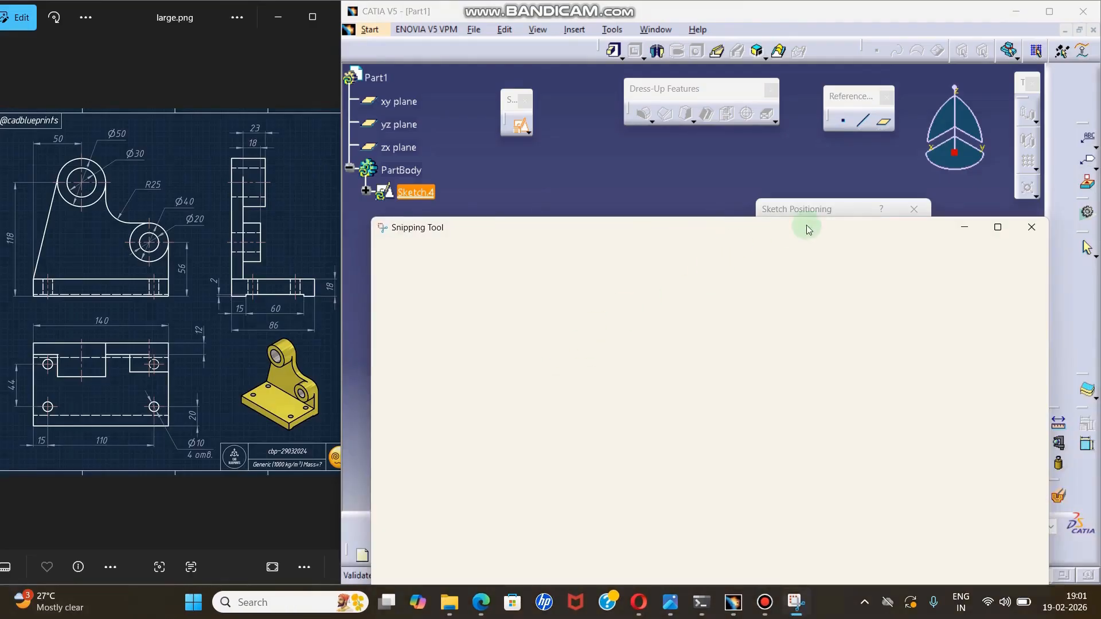
pyautogui.click(998, 229)
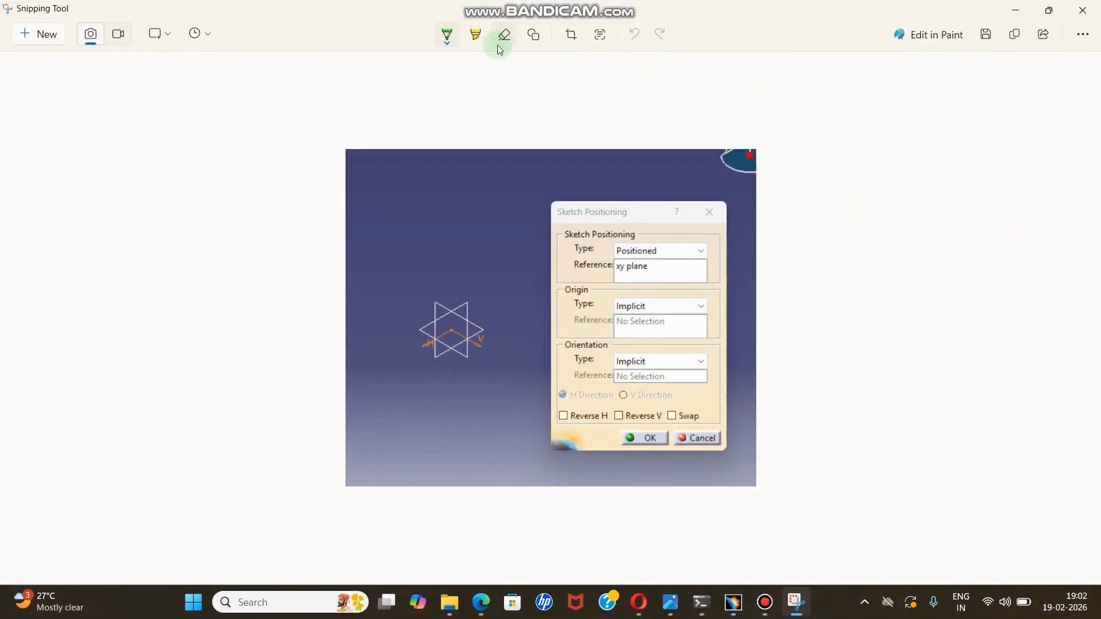
# Draw green H and V axis arrows on the snip, above and below the plane symbol, and tick the upper pair.
pyautogui.click(448, 46)
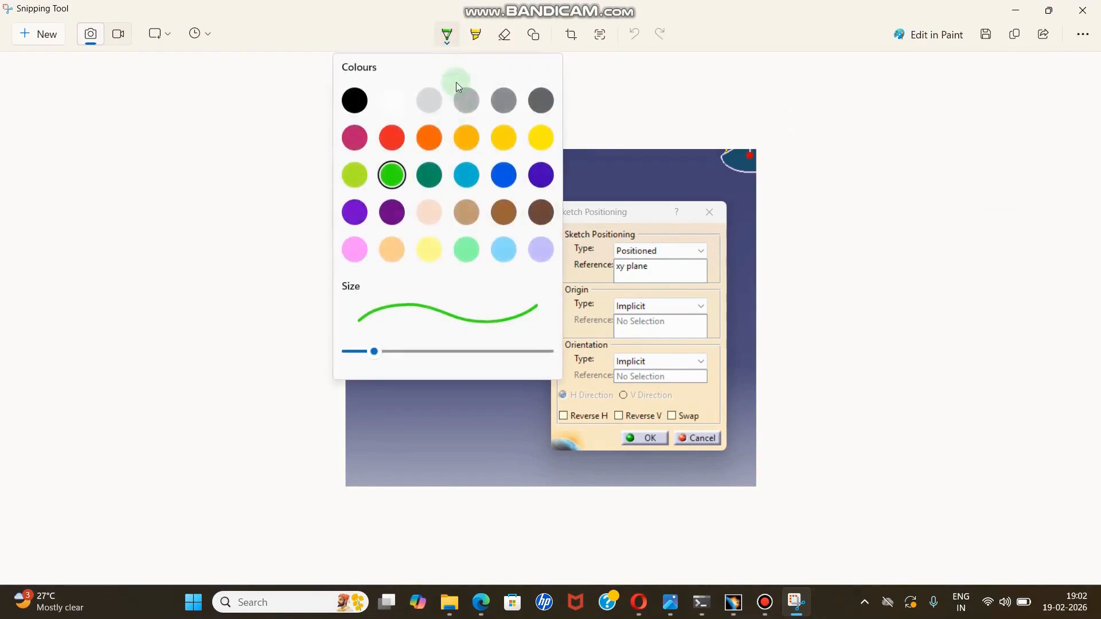
pyautogui.click(402, 192)
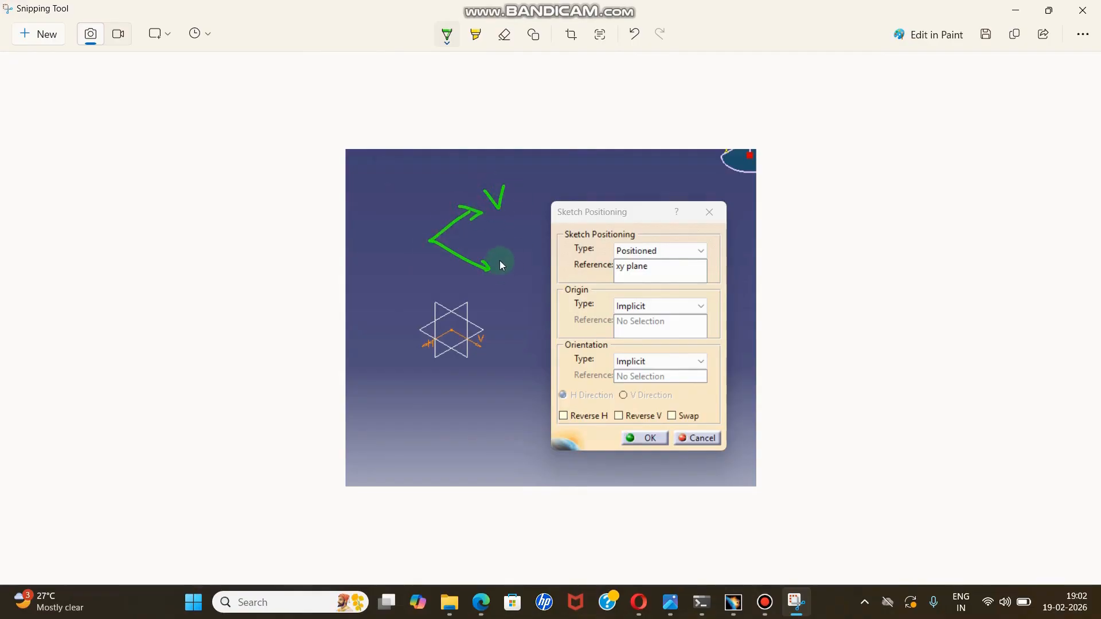
pyautogui.moveTo(501, 268); pyautogui.dragTo(514, 266)
pyautogui.moveTo(425, 381); pyautogui.dragTo(425, 382)
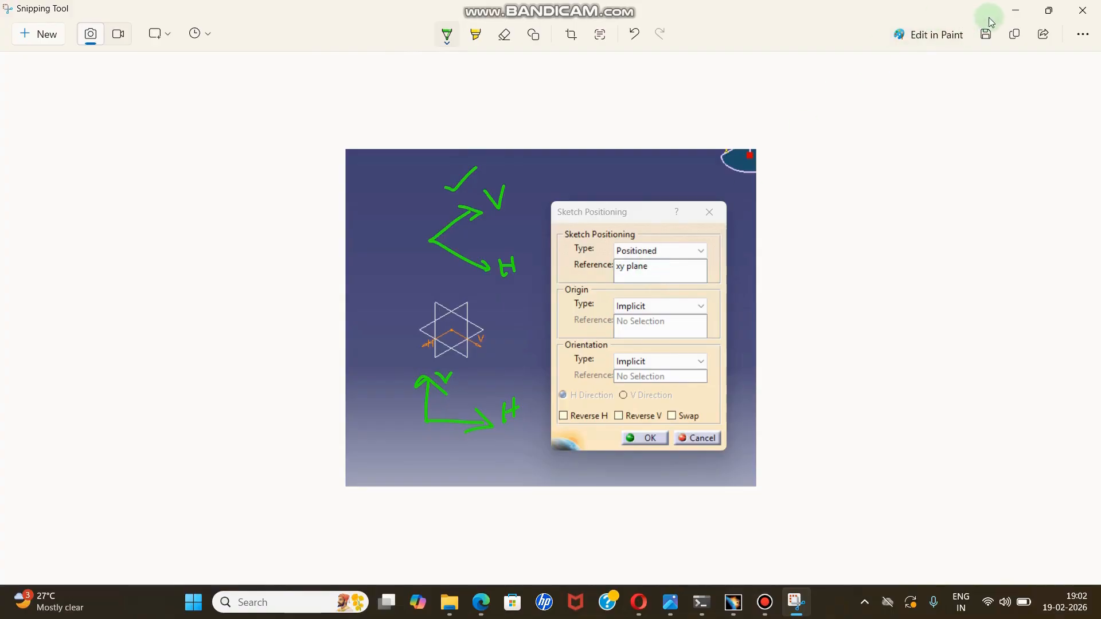
# Return to CATIA and orient the positioned sketch with Swap and Reverse V enabled.
pyautogui.click(1014, 11)
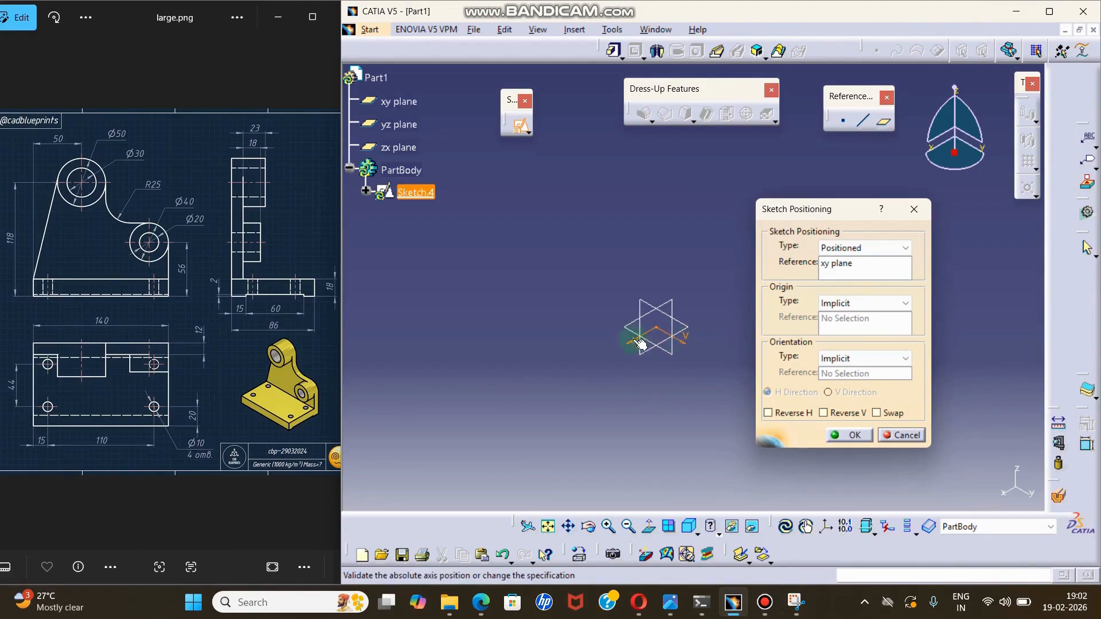
pyautogui.click(877, 414)
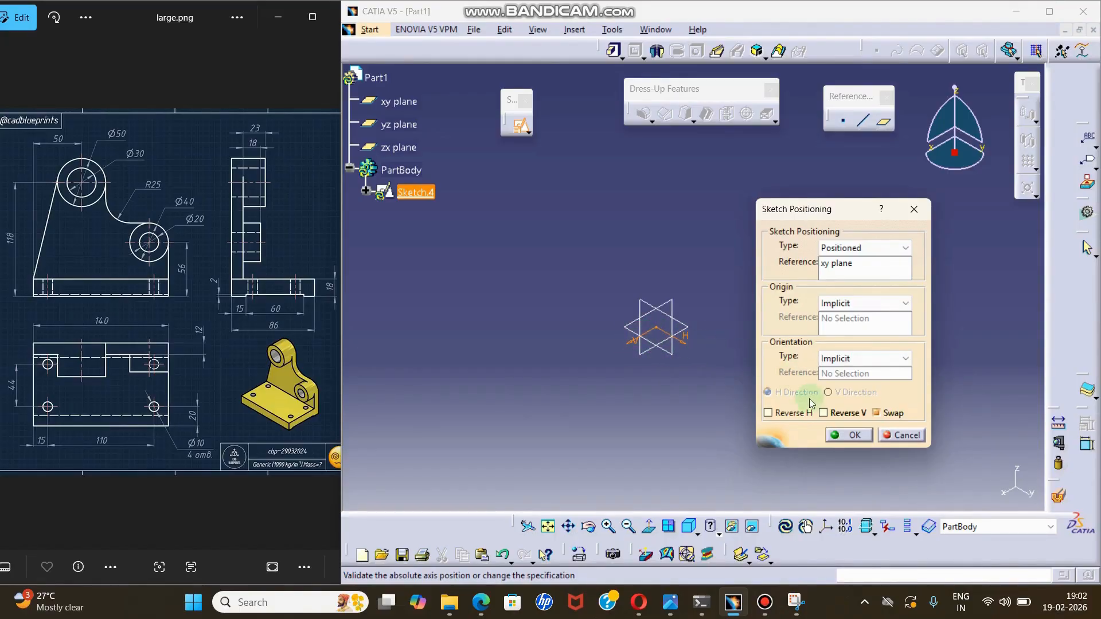
pyautogui.click(824, 414)
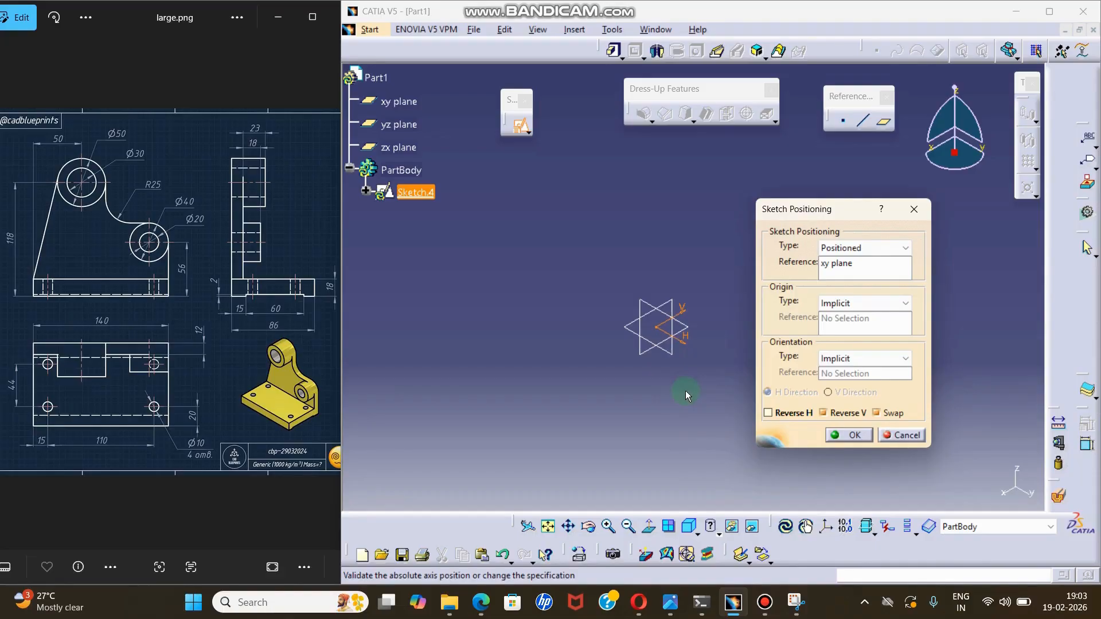
# Switch to Snipping Tool and undo all green axis annotations on the snip.
pyautogui.click(796, 601)
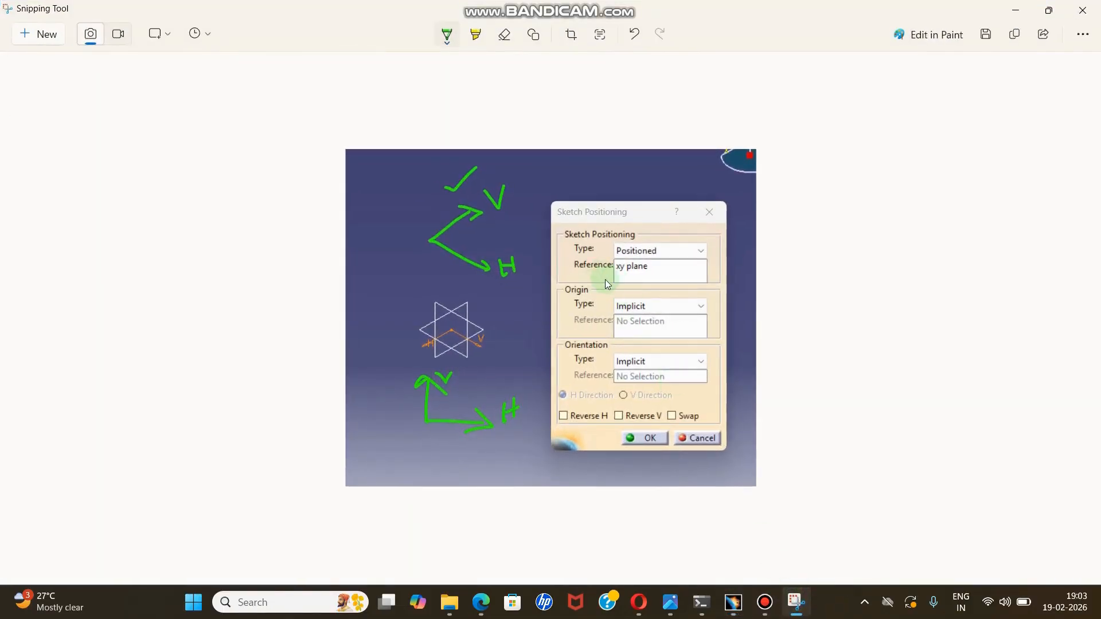
pyautogui.hotkey('ctrl', 'z')
pyautogui.hotkey('ctrl', 'z')
pyautogui.hotkey('ctrl', 'z')
pyautogui.hotkey('ctrl', 'z')
pyautogui.hotkey('ctrl', 'z')
pyautogui.hotkey('ctrl', 'z')
pyautogui.hotkey('ctrl', 'z')
pyautogui.hotkey('ctrl', 'z')
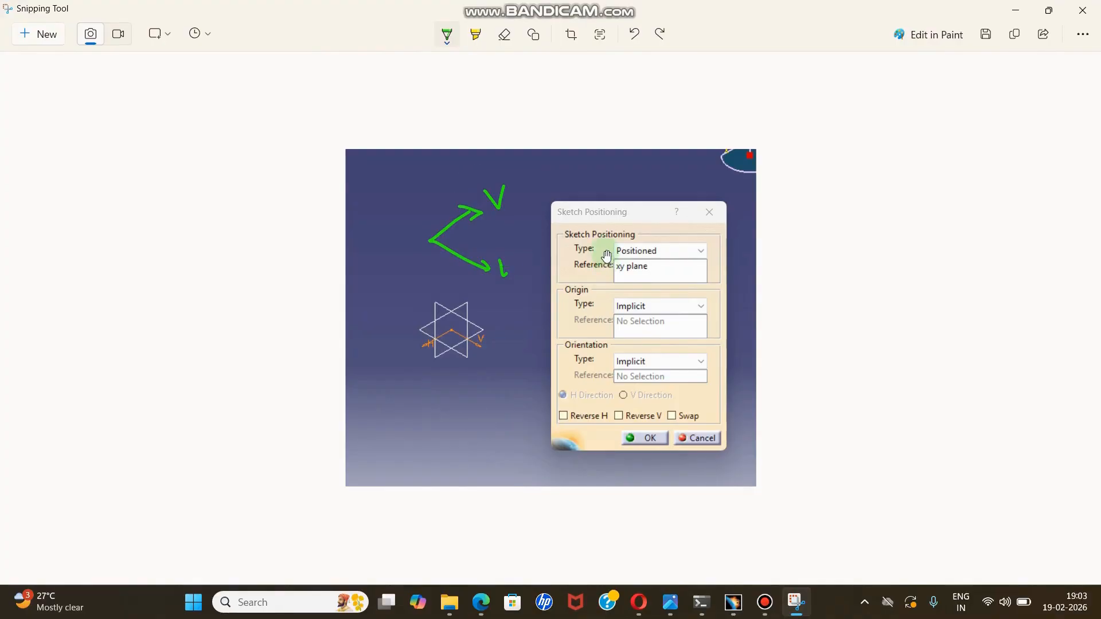
pyautogui.hotkey('ctrl', 'z')
pyautogui.hotkey('ctrl', 'z')
pyautogui.hotkey('ctrl', 'z')
pyautogui.hotkey('ctrl', 'z')
pyautogui.hotkey('ctrl', 'z')
pyautogui.hotkey('ctrl', 'z')
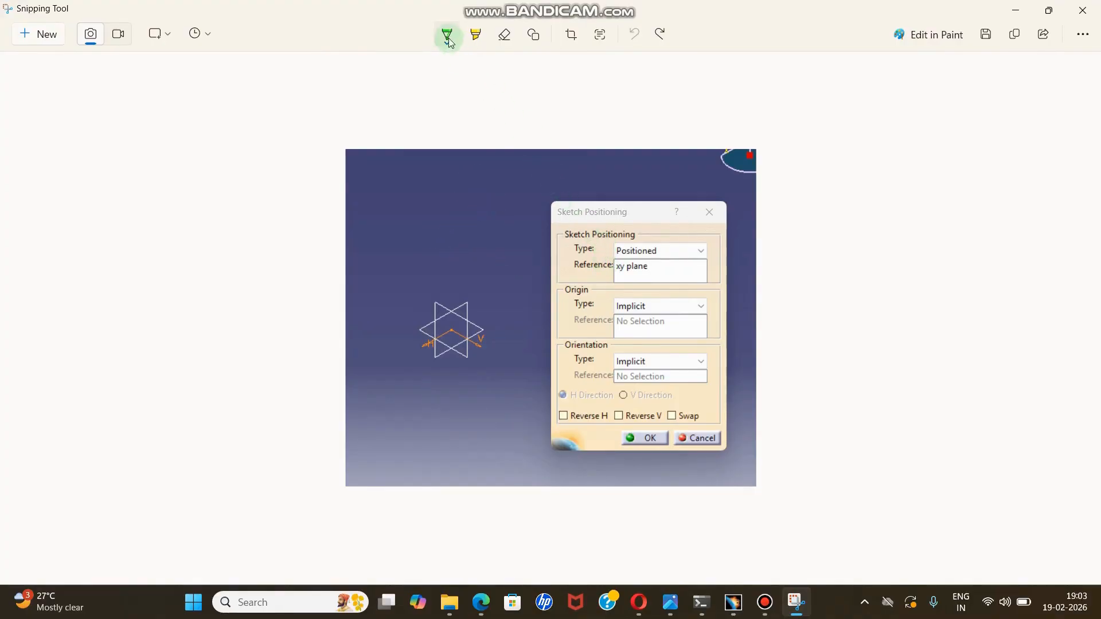
# Draw orange crossed axes on the snip, labelled H and V at both ends, with quadrants numbered 1 to 4.
pyautogui.click(448, 41)
pyautogui.click(439, 183)
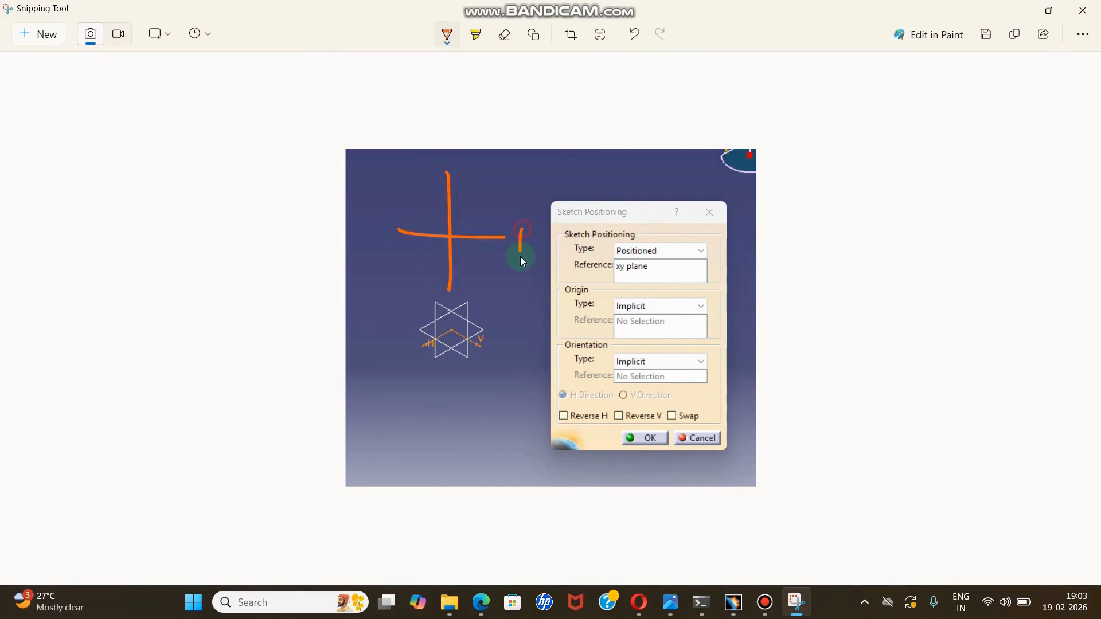
pyautogui.moveTo(520, 245); pyautogui.dragTo(537, 243)
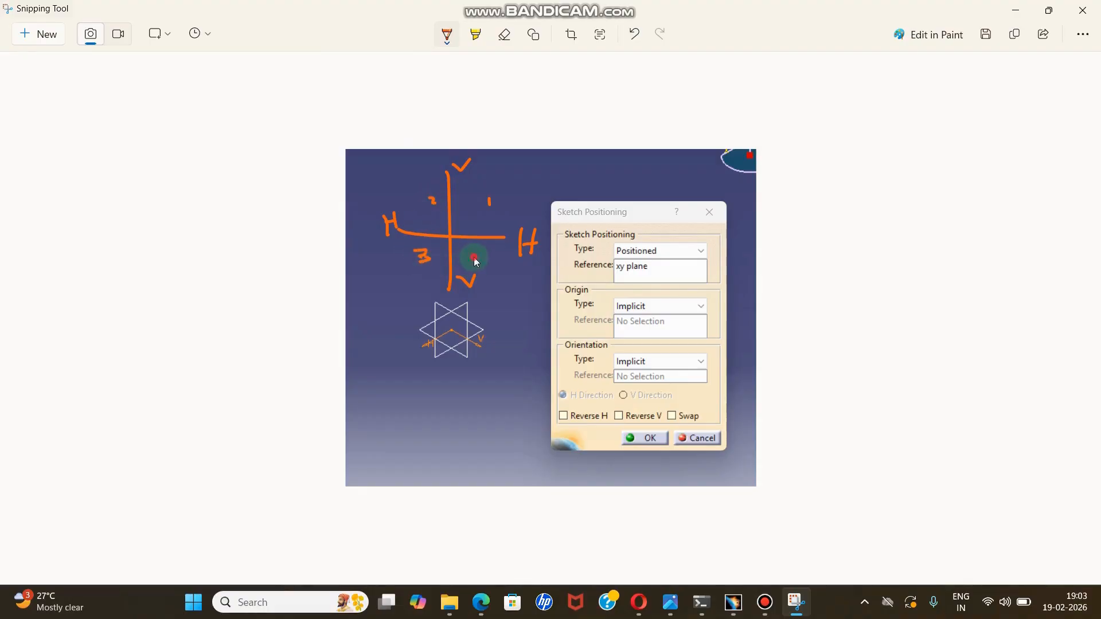
# Highlight the first quadrant's H and V axes in green, add a separate green axis sketch below, and return to CATIA.
pyautogui.click(447, 36)
pyautogui.click(393, 174)
pyautogui.moveTo(449, 211)
pyautogui.mouseDown()
pyautogui.moveTo(446, 236)
pyautogui.moveTo(496, 243)
pyautogui.mouseUp()
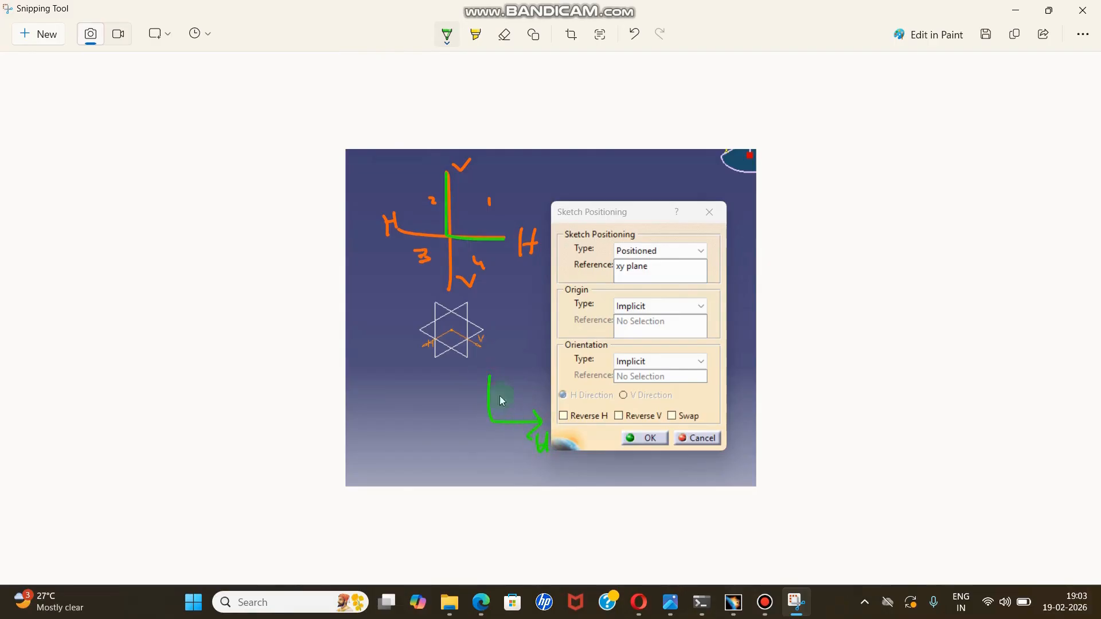
pyautogui.moveTo(494, 199); pyautogui.dragTo(550, 163)
pyautogui.click(1017, 11)
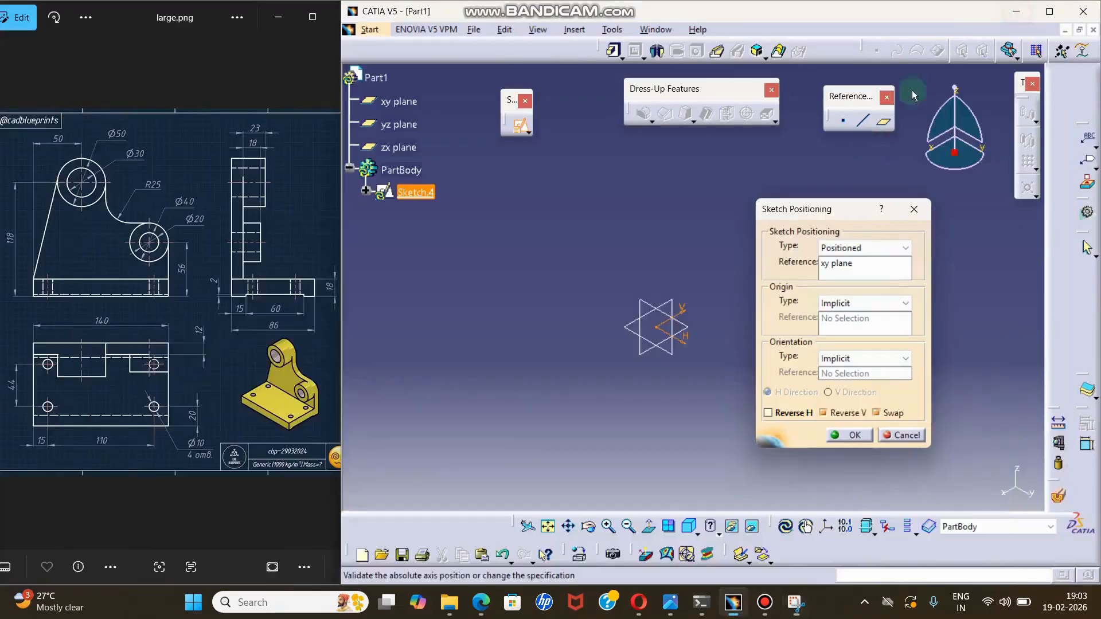
# Try the sketch orientation with Reverse H enabled and with Swap disabled, restoring the previous options.
pyautogui.click(799, 415)
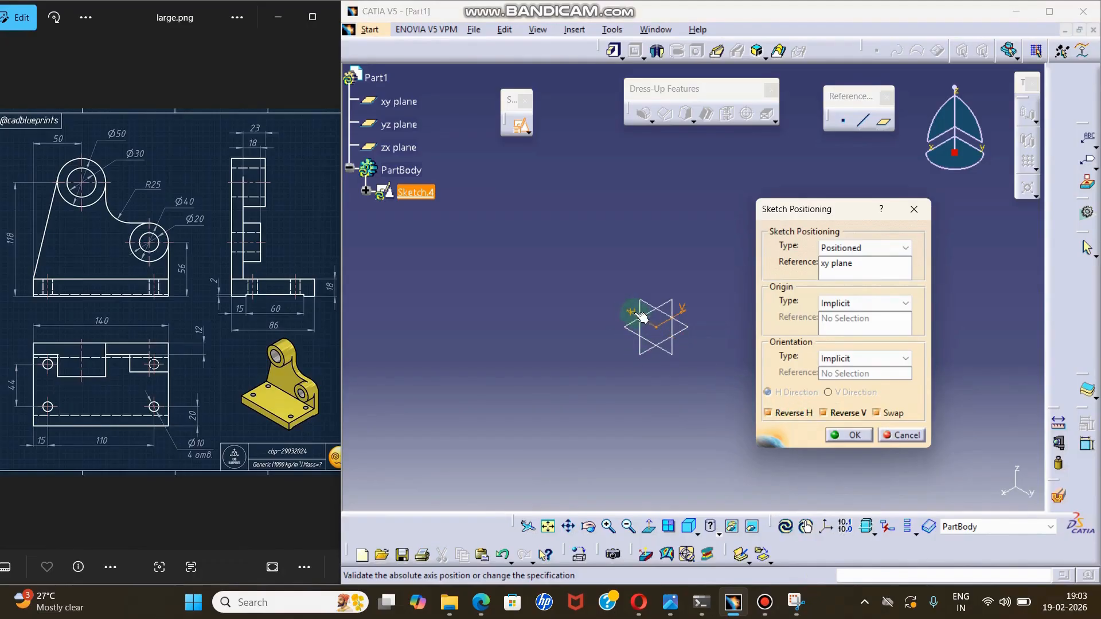
pyautogui.click(794, 415)
pyautogui.click(877, 413)
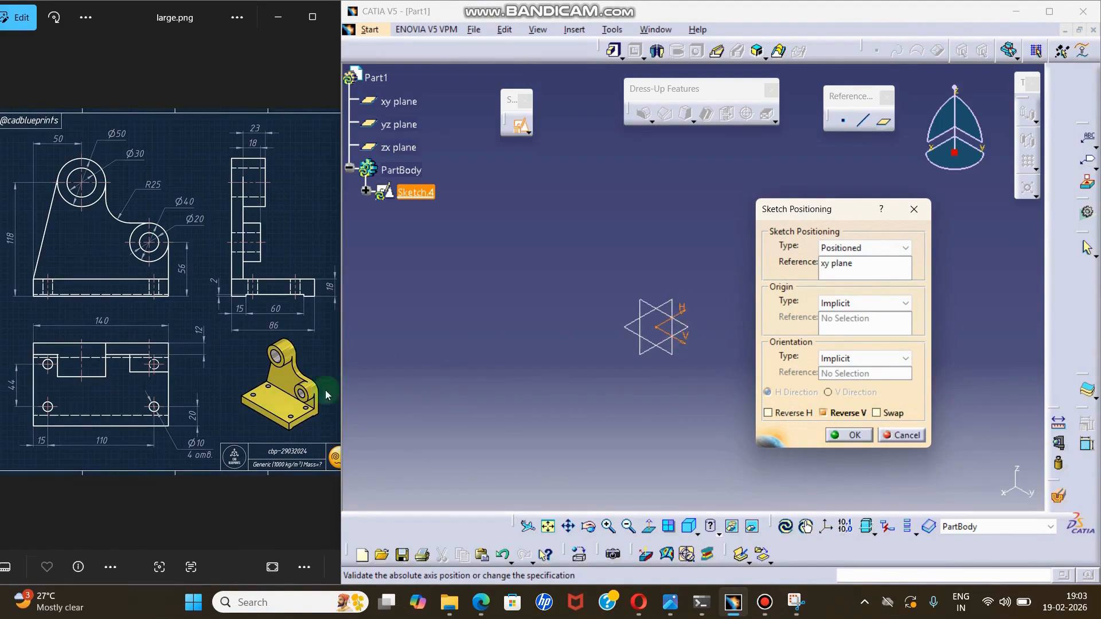
pyautogui.click(883, 414)
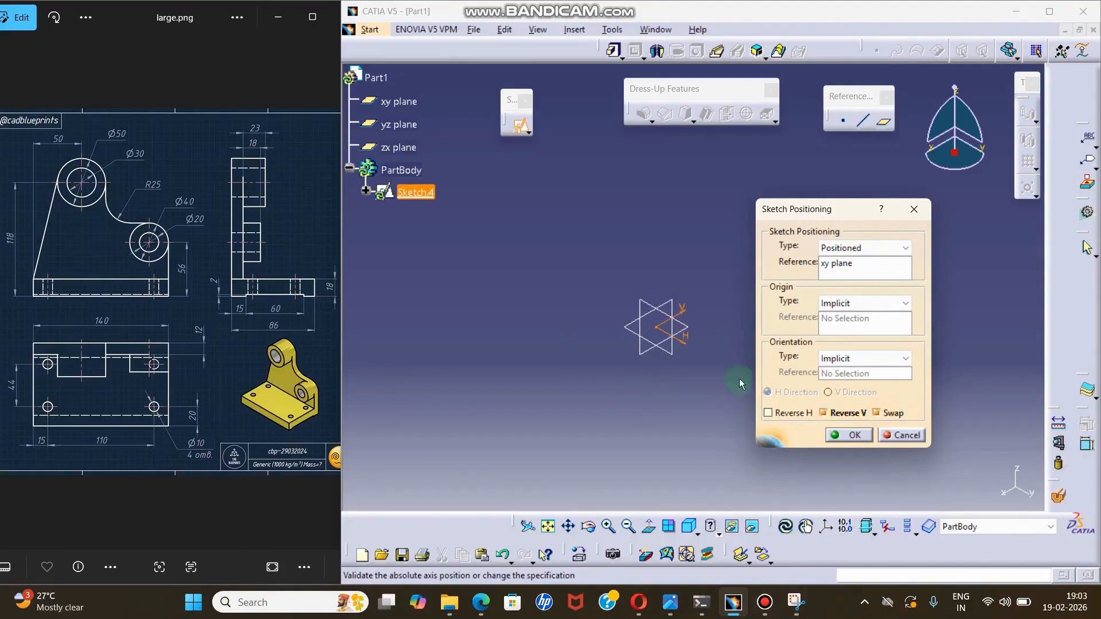
# Accept the sketch positioning and draw a centred rectangle at the origin, about 181 mm wide and 70 mm high.
pyautogui.click(853, 435)
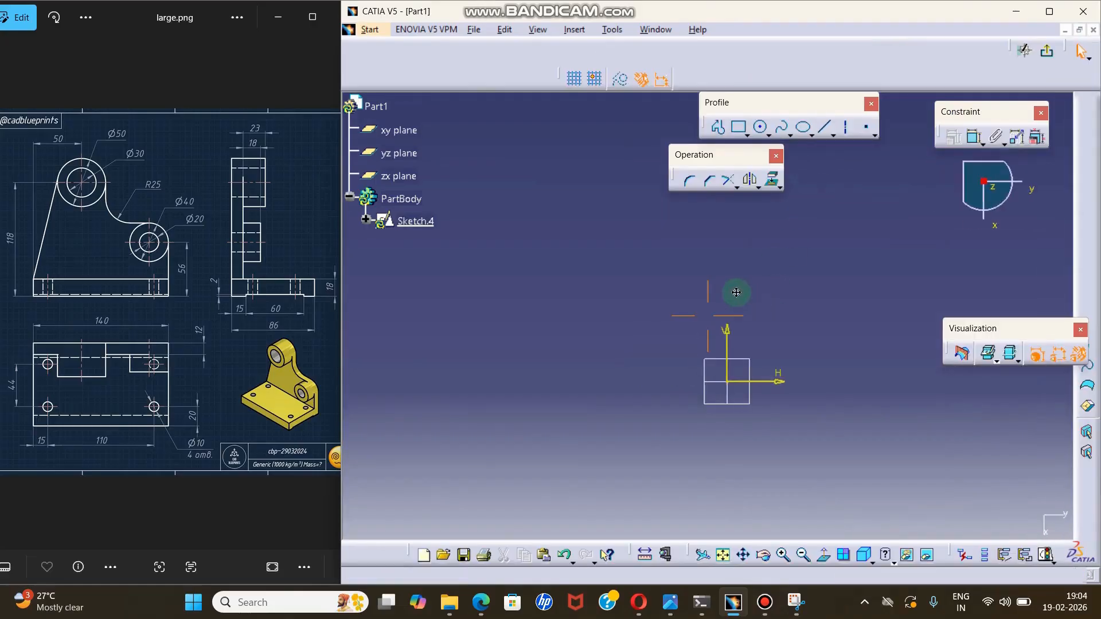
pyautogui.click(748, 135)
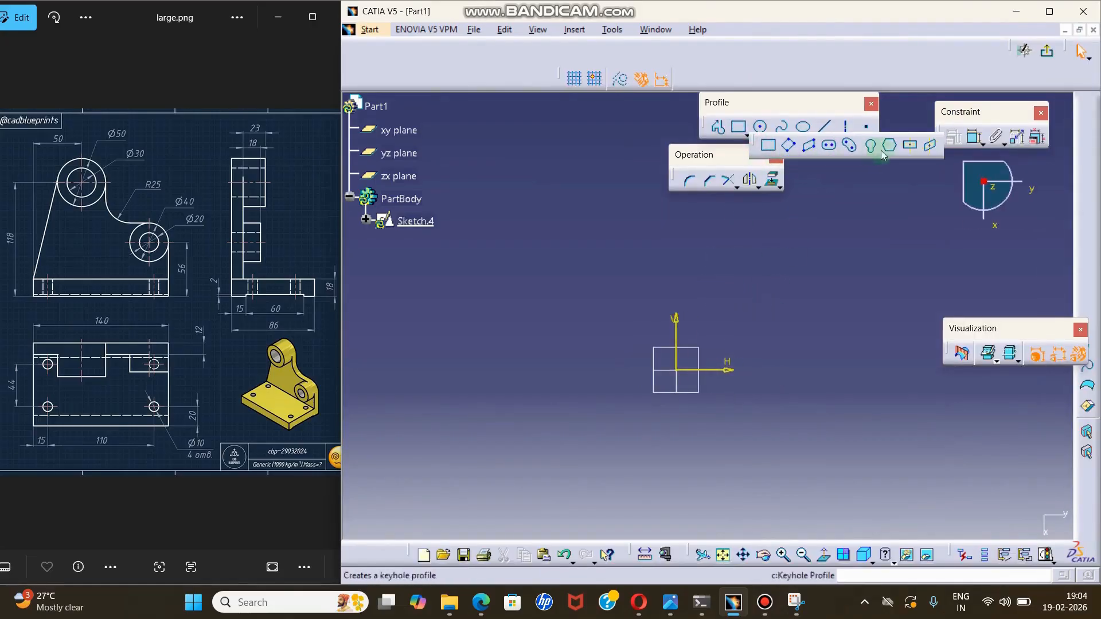
pyautogui.click(911, 144)
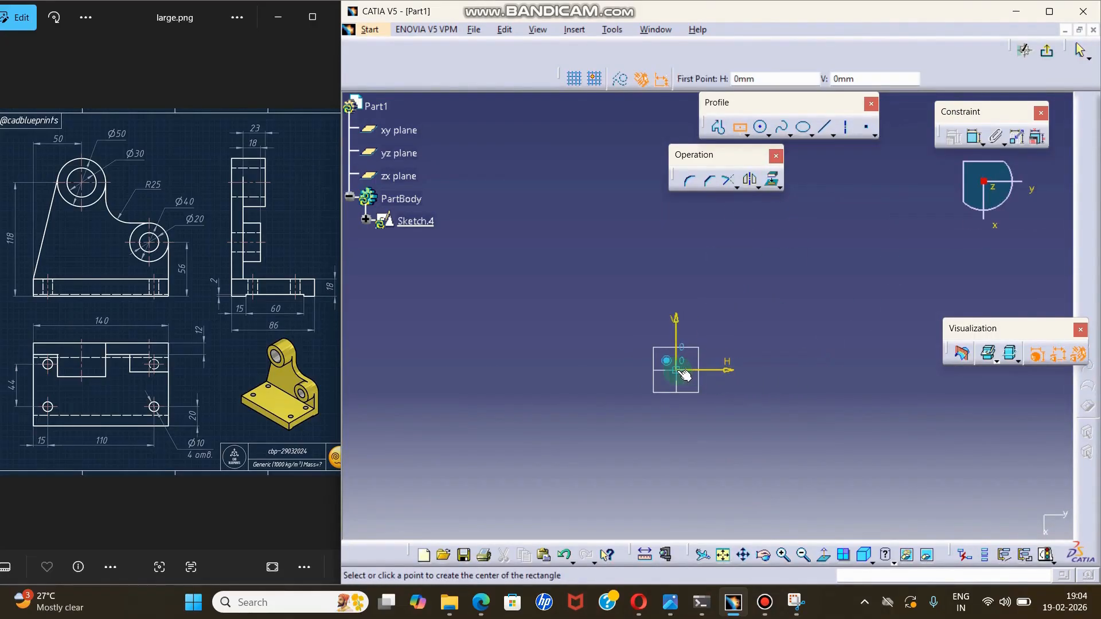
pyautogui.click(677, 370)
pyautogui.click(852, 301)
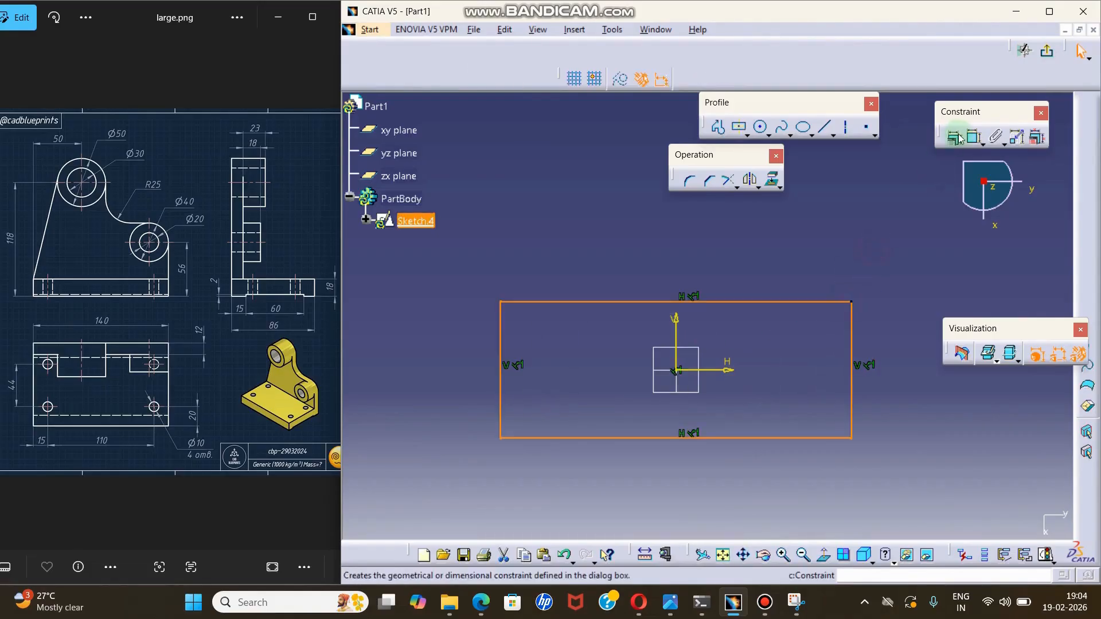
# Dimension the rectangle's upper horizontal side and set its length to 140 mm.
pyautogui.click(955, 138)
pyautogui.click(793, 302)
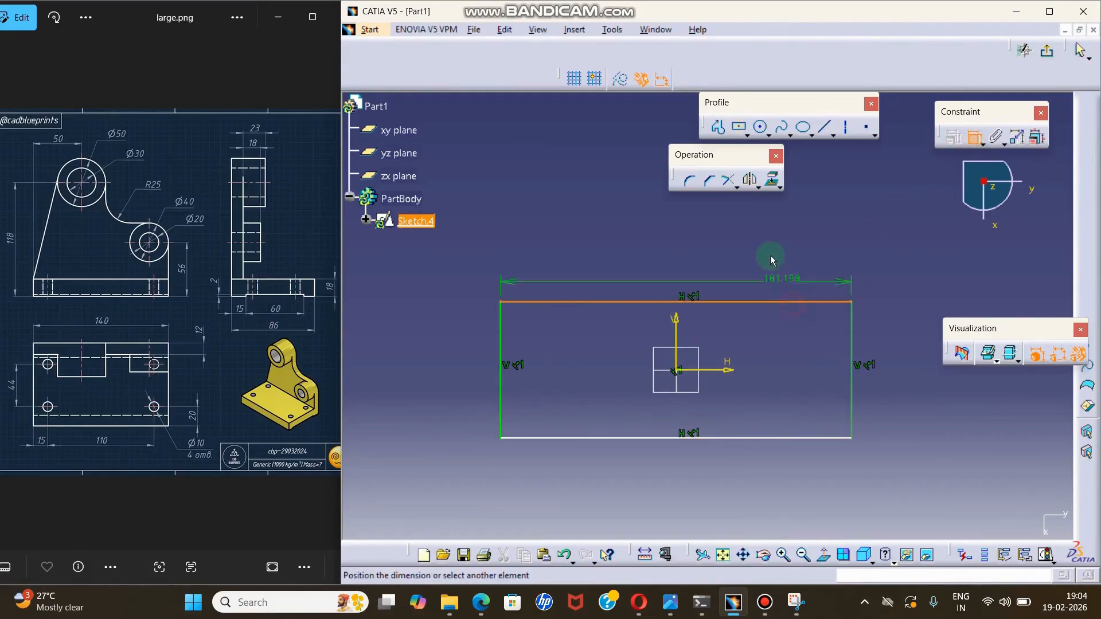
pyautogui.click(772, 250)
pyautogui.doubleClick(771, 248)
pyautogui.write('140mm')
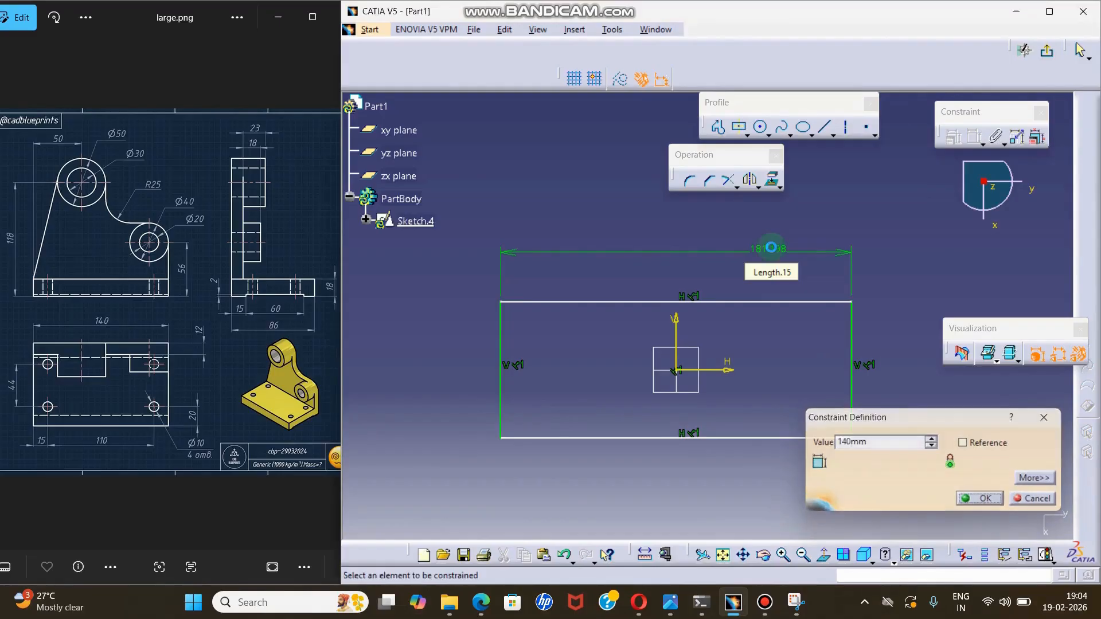
pyautogui.press('Return')
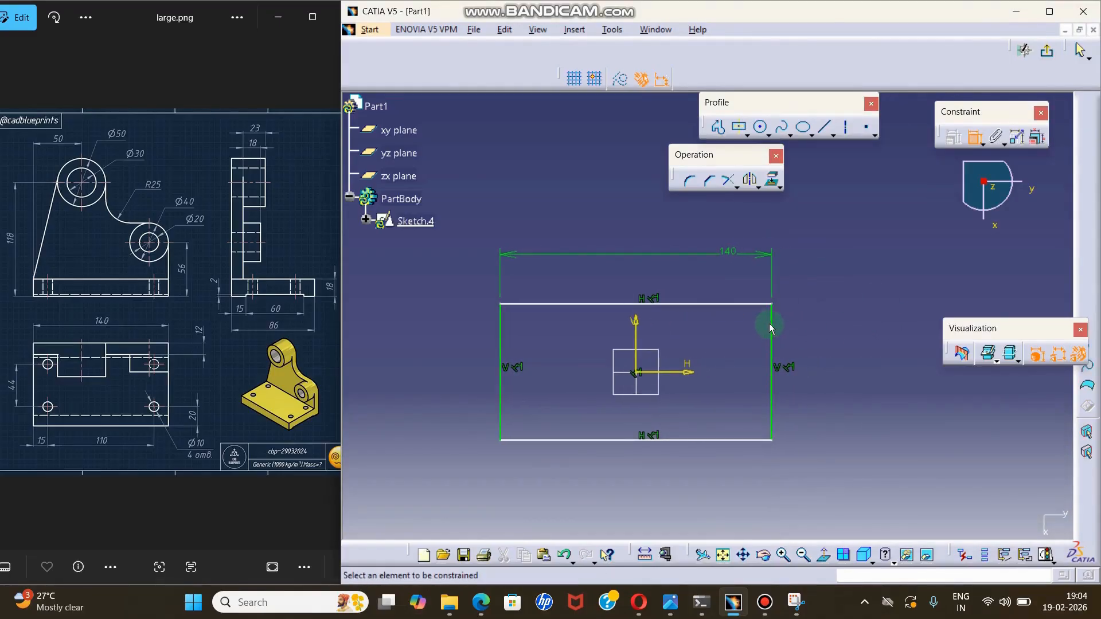
# Constrain the rectangle's vertical side to 84 mm and leave the sketch.
pyautogui.click(772, 329)
pyautogui.click(855, 349)
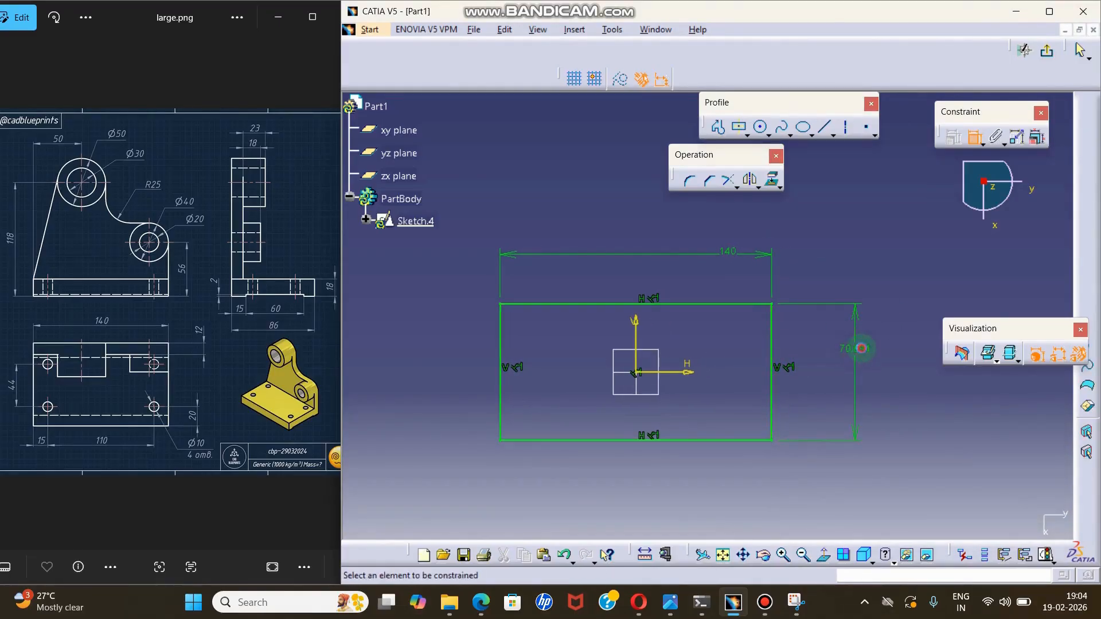
pyautogui.doubleClick(863, 351)
pyautogui.write('84mm')
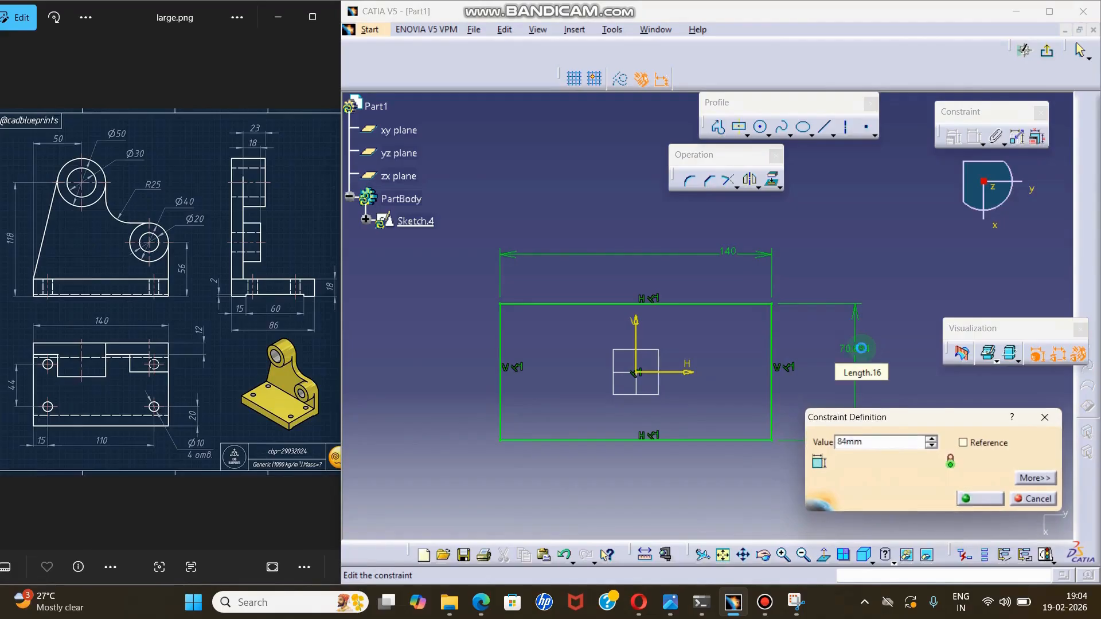
pyautogui.press('Return')
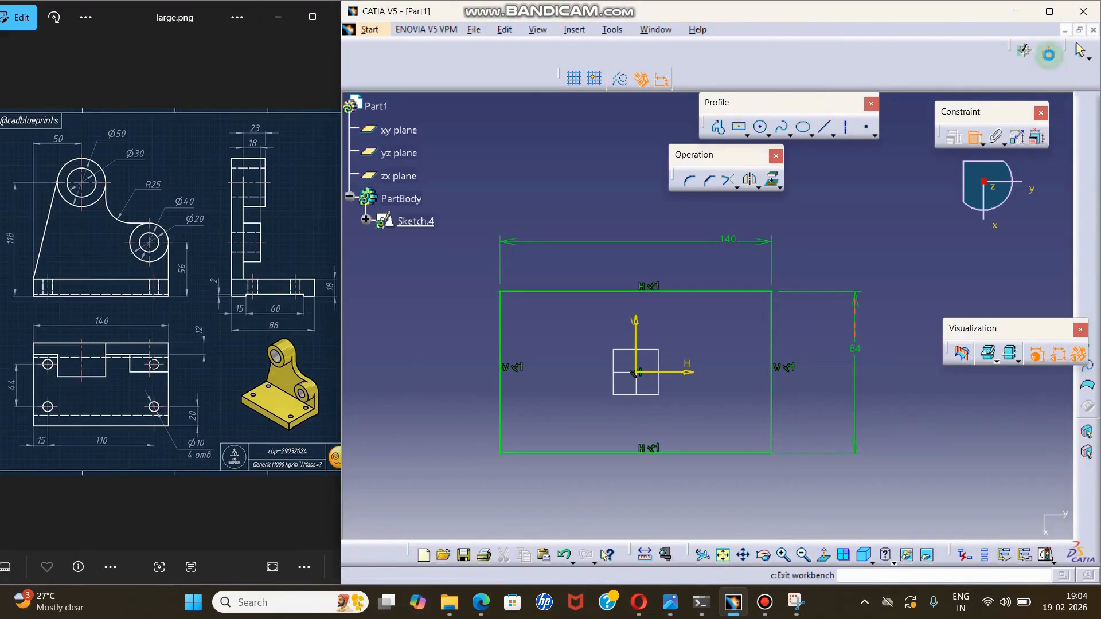
pyautogui.click(1043, 54)
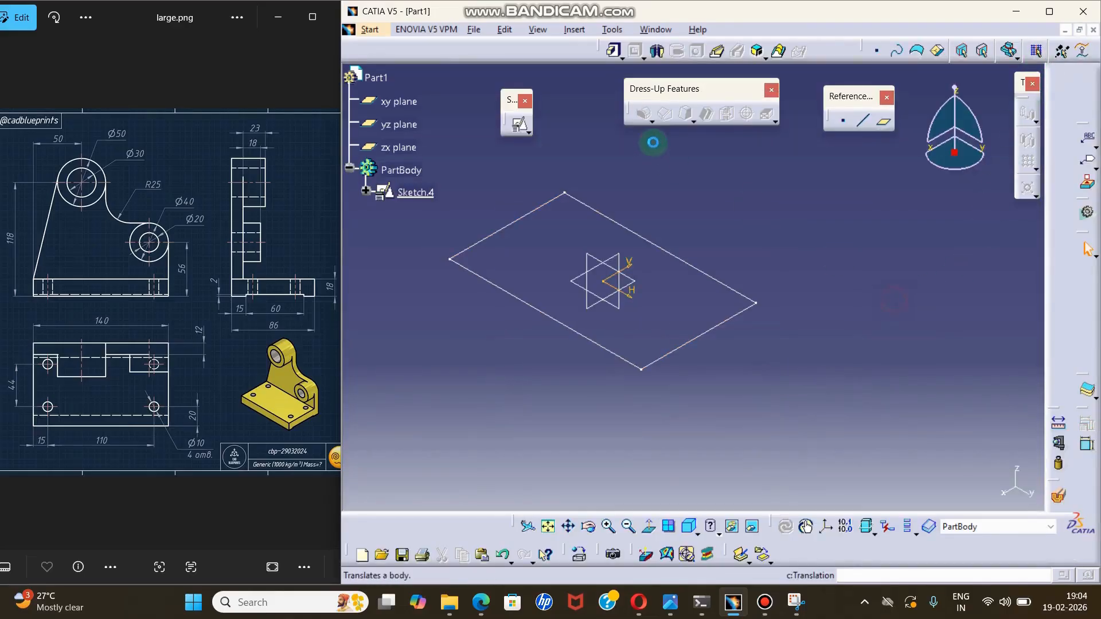
# Extrude the base rectangle 18 mm with the Pad command to form the plate.
pyautogui.click(614, 51)
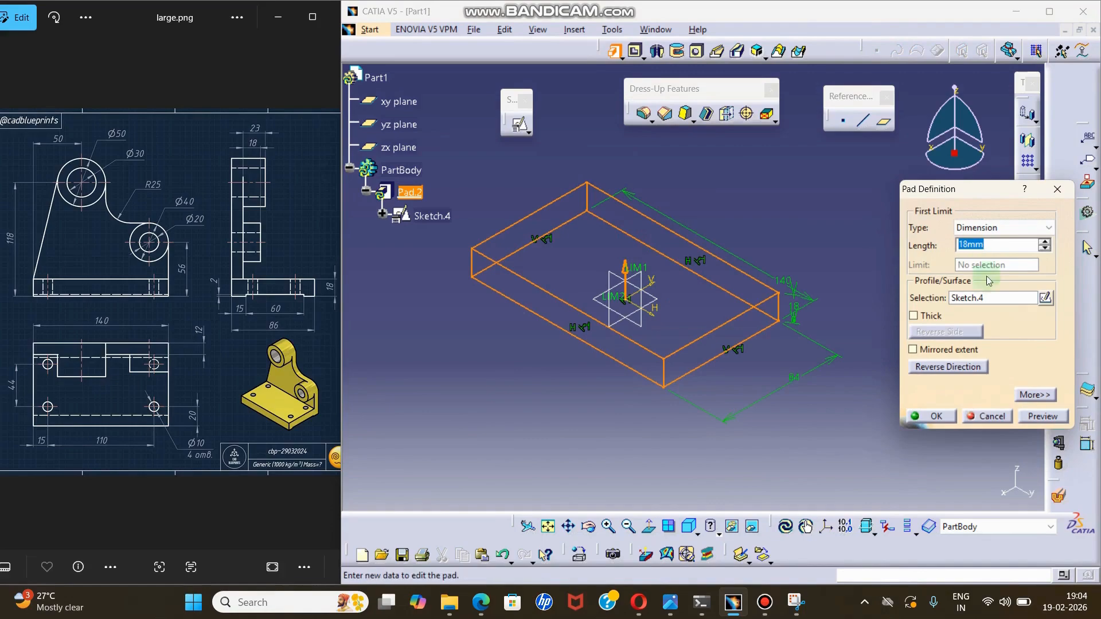
pyautogui.click(944, 412)
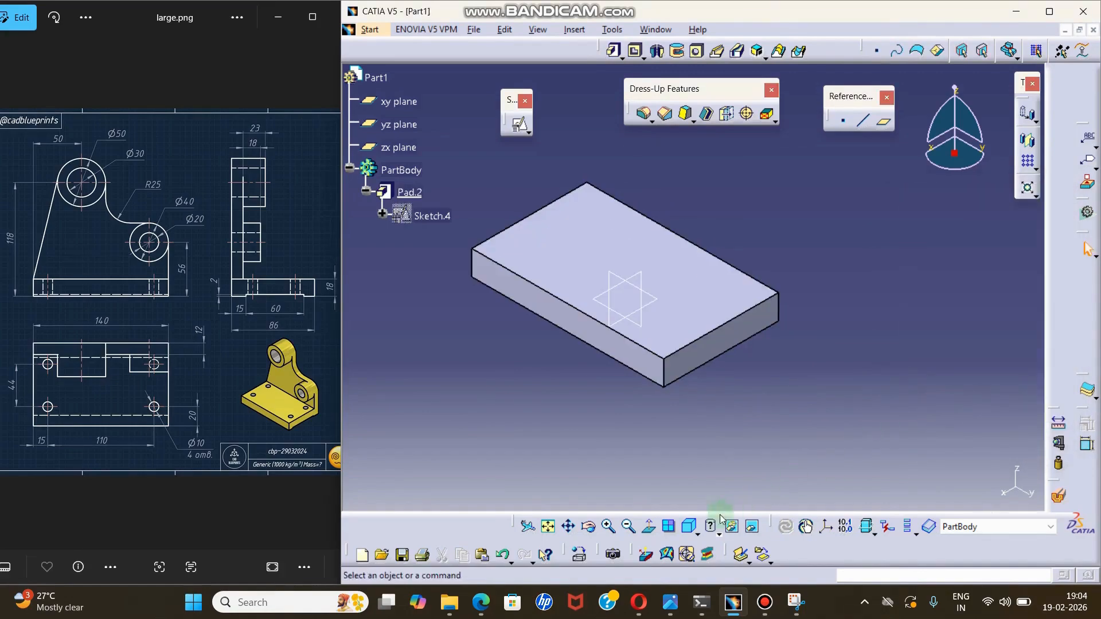
pyautogui.click(690, 531)
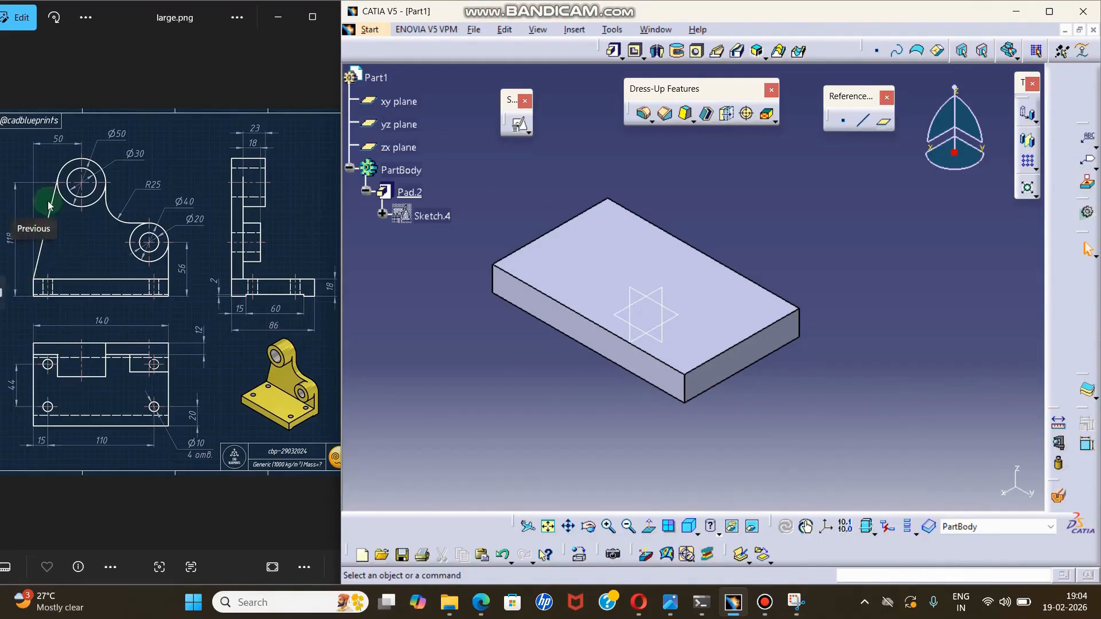
# Start a standard, non-positioned sketch on the base plate's long rear side face.
pyautogui.click(281, 261)
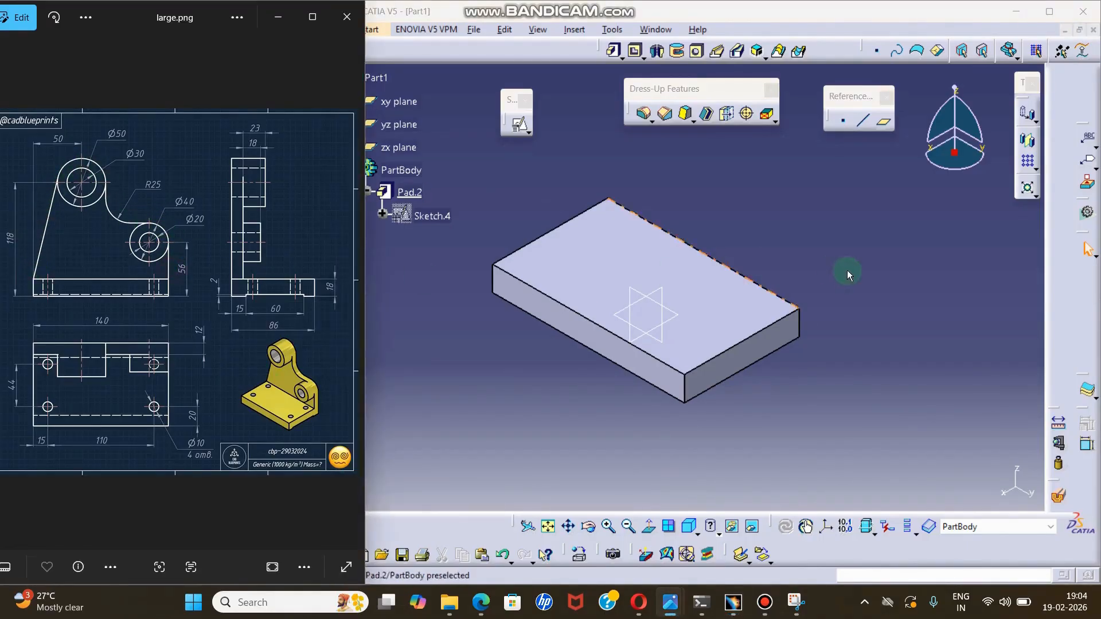
pyautogui.moveTo(848, 270); pyautogui.dragTo(741, 295, button='middle')
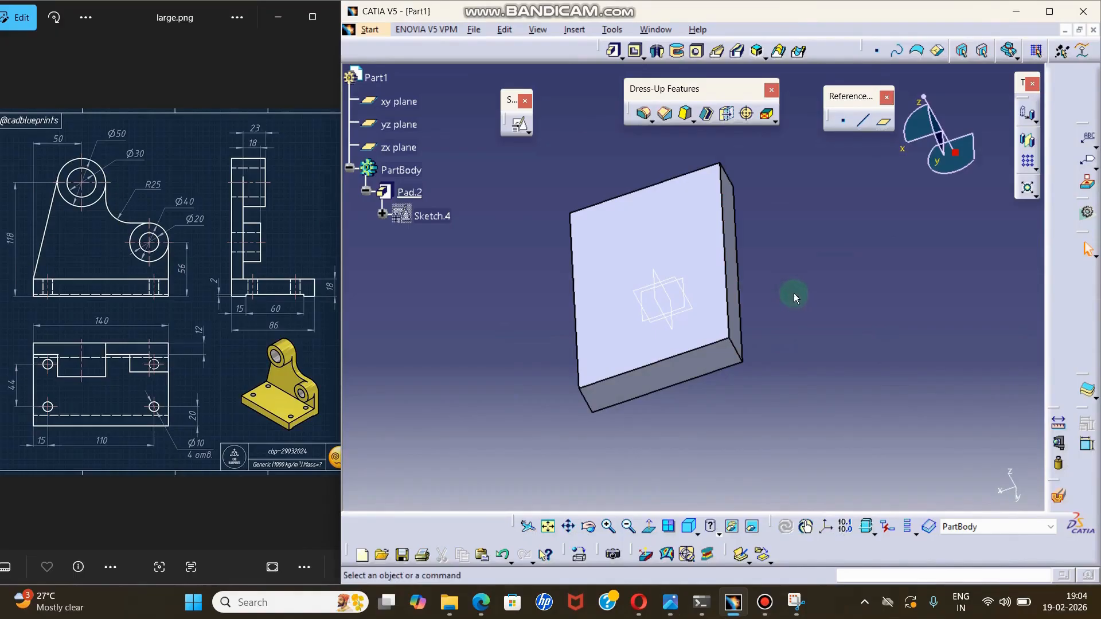
pyautogui.moveTo(597, 376); pyautogui.dragTo(930, 240, button='middle')
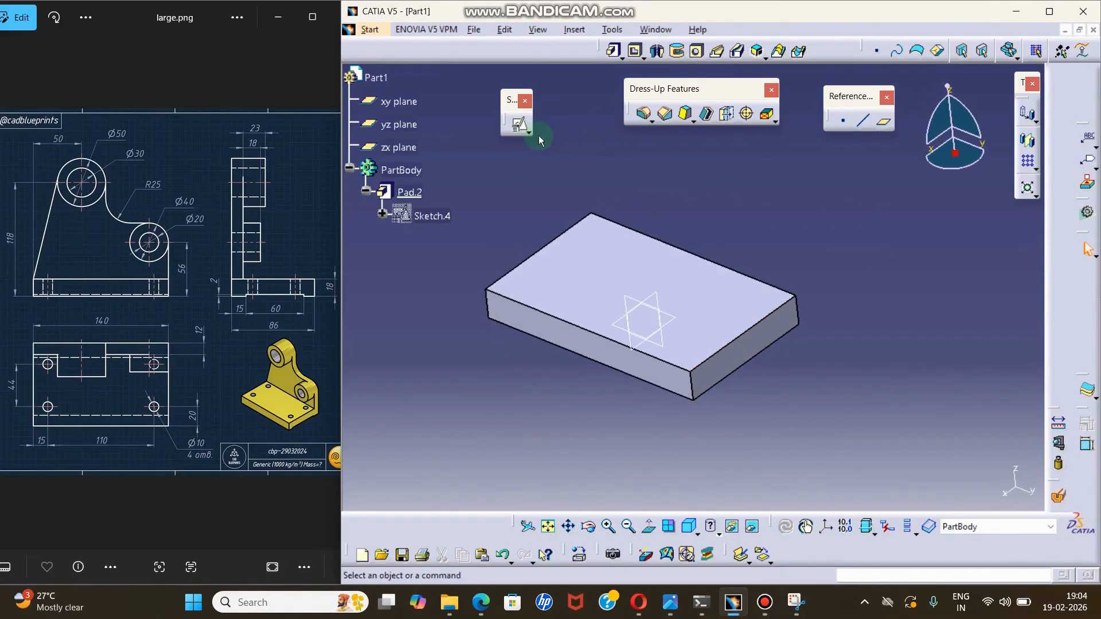
pyautogui.click(689, 526)
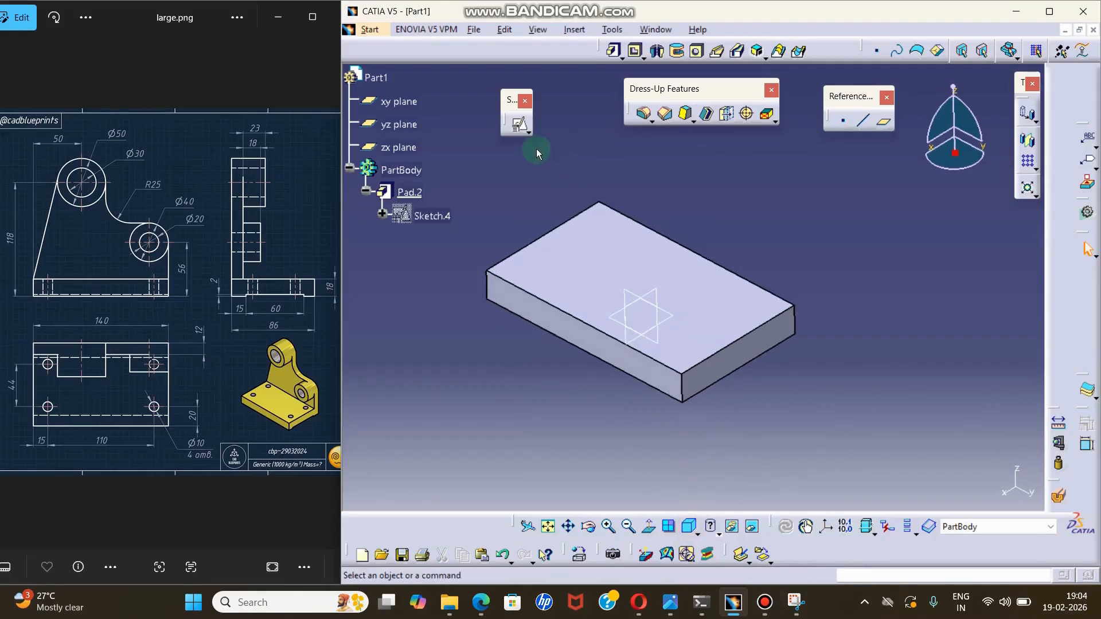
pyautogui.click(530, 136)
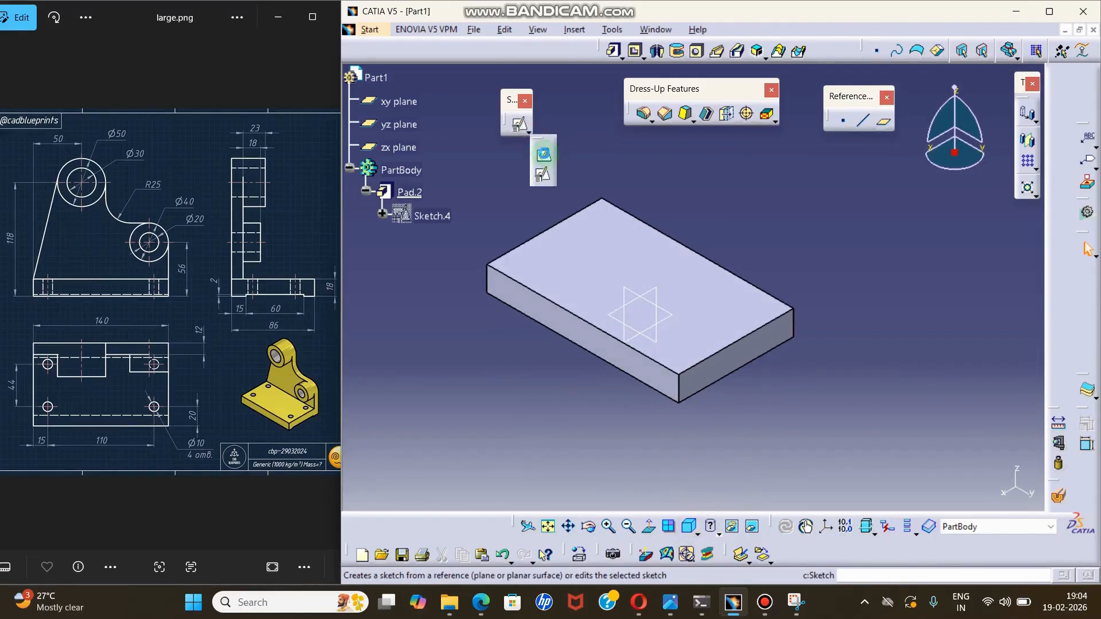
pyautogui.click(544, 154)
pyautogui.moveTo(782, 278); pyautogui.dragTo(735, 270, button='middle')
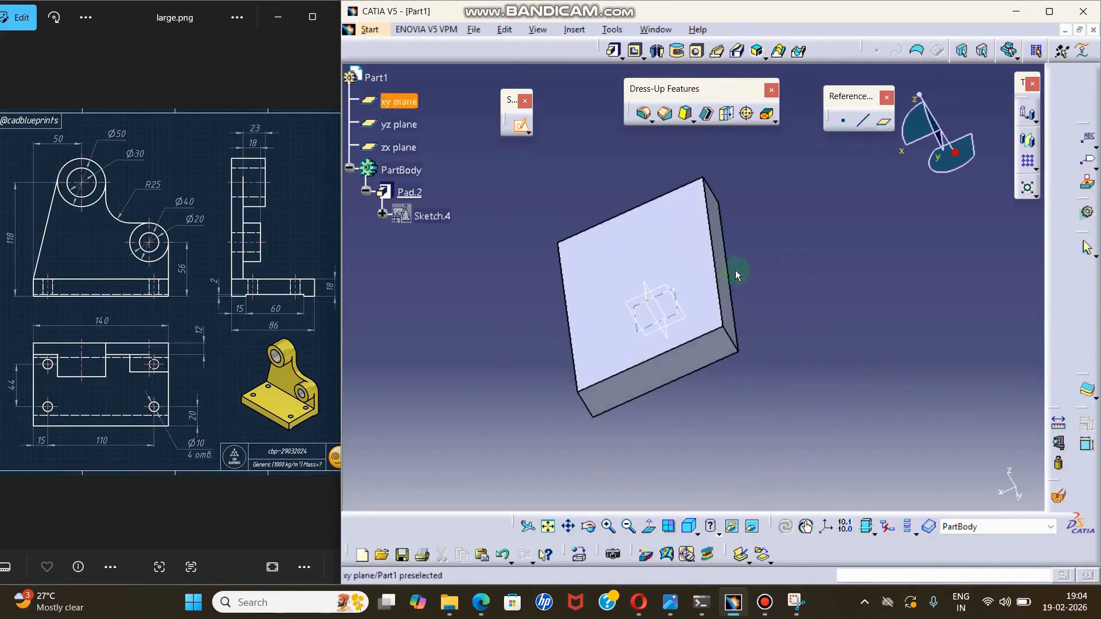
pyautogui.click(715, 238)
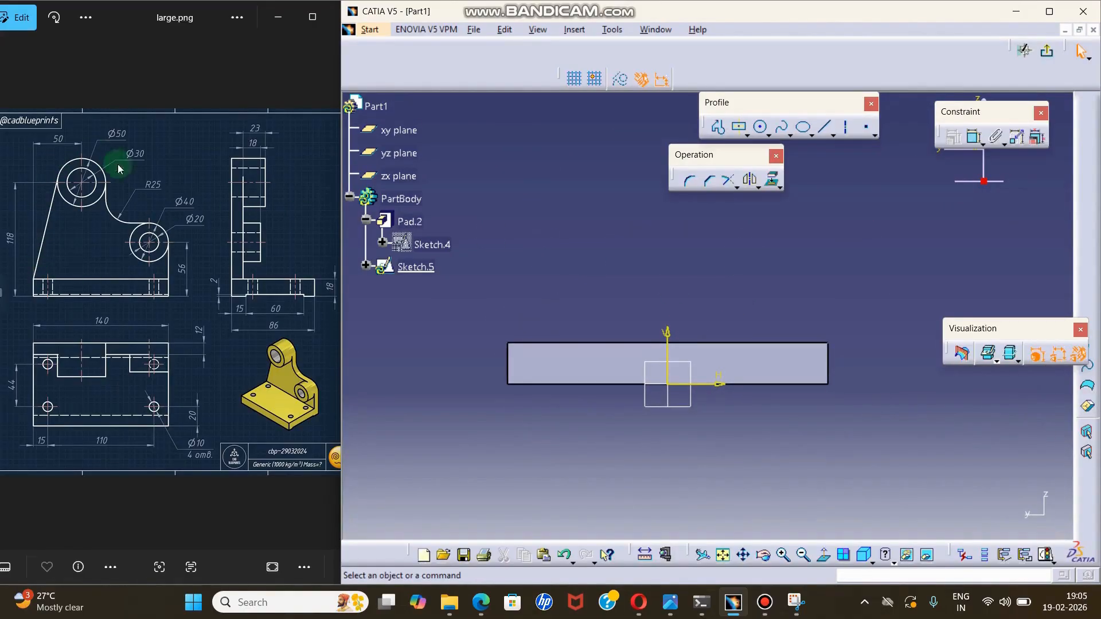
# Sketch two circles above the plate, a larger one high near its left end and a smaller, lower one near its right end.
pyautogui.click(760, 127)
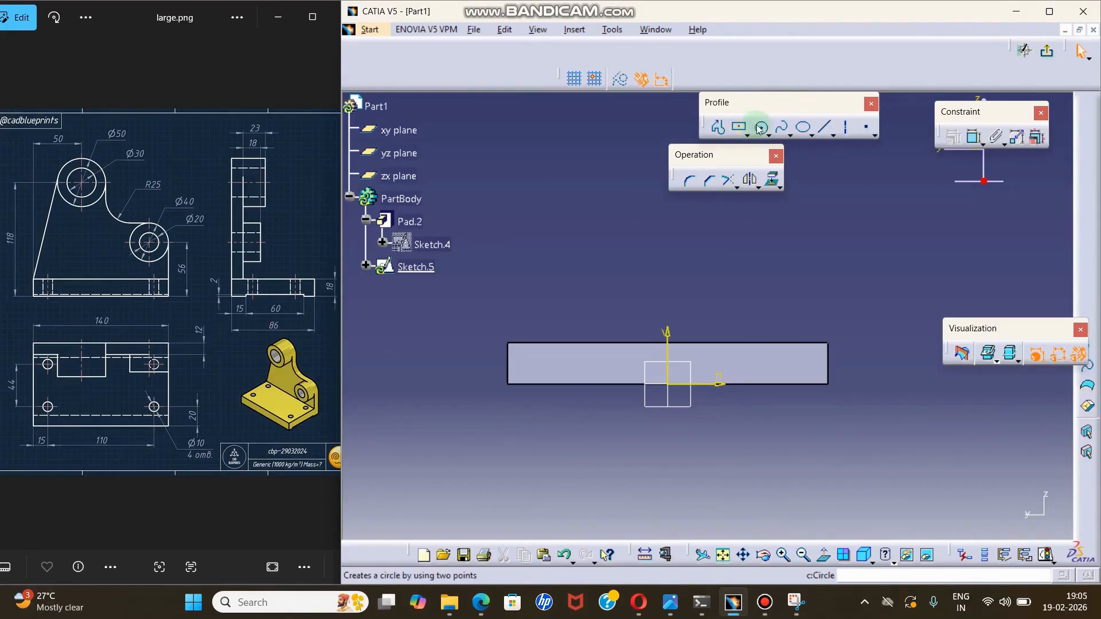
pyautogui.click(559, 280)
pyautogui.click(588, 251)
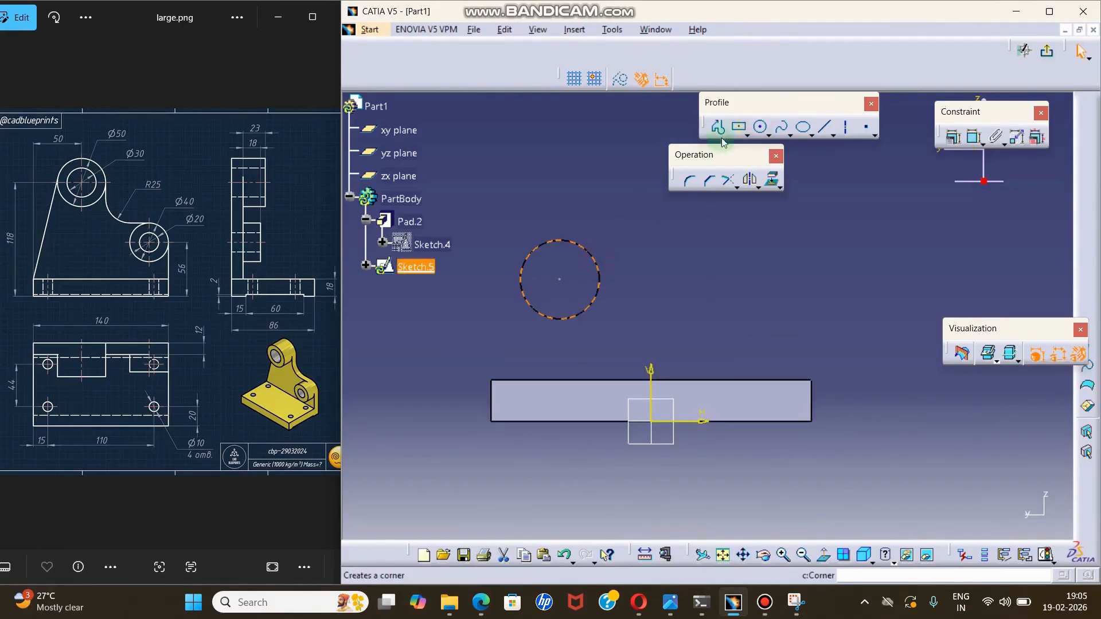
pyautogui.click(760, 127)
pyautogui.click(765, 320)
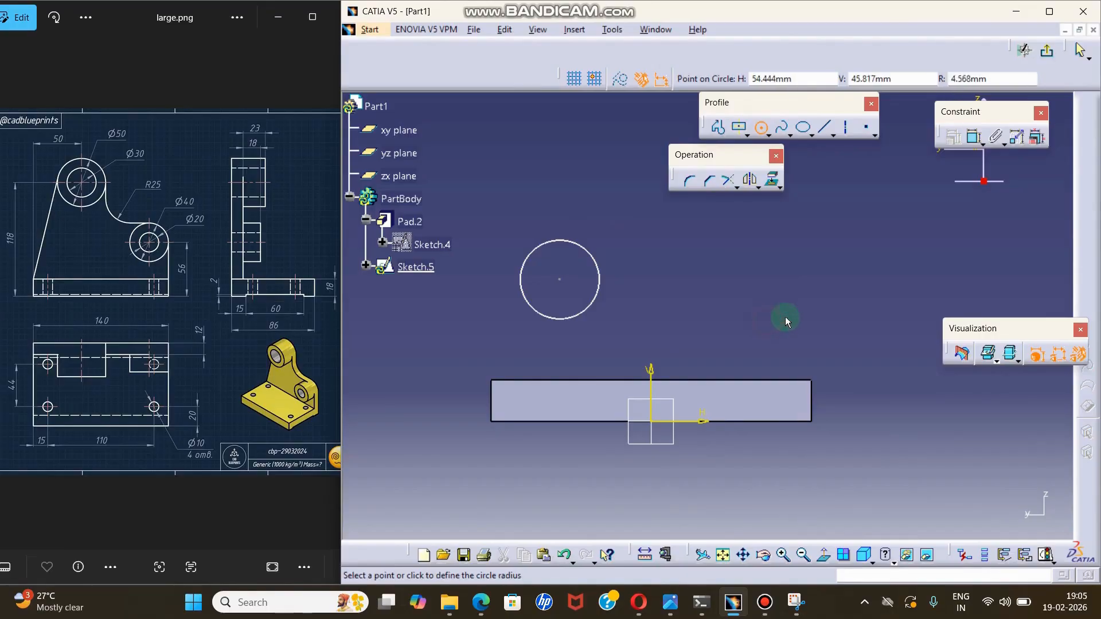
pyautogui.click(782, 292)
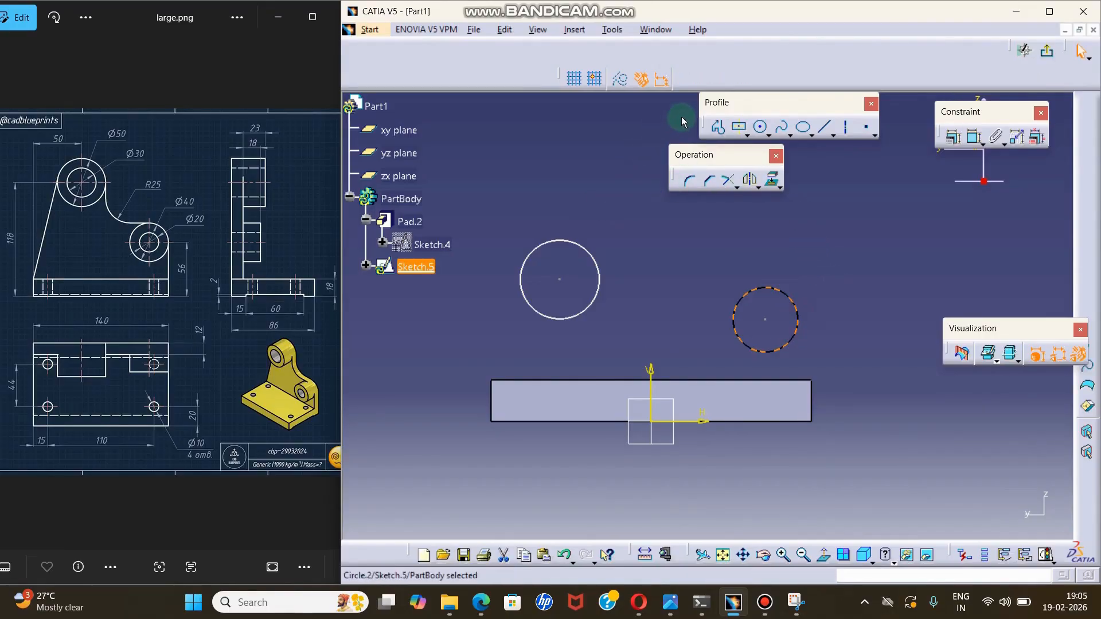
# Draw a profile from the large circle's outer side about 48 mm down to the plate, about 136 mm along its top edge, and up to the small circle.
pyautogui.click(718, 127)
pyautogui.click(521, 268)
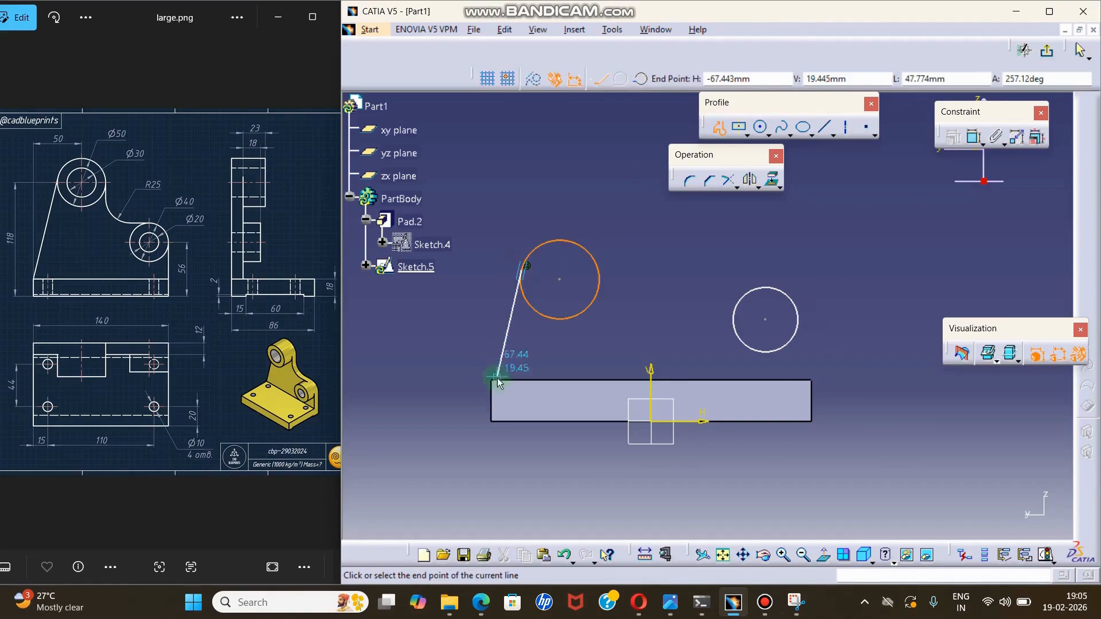
pyautogui.click(496, 380)
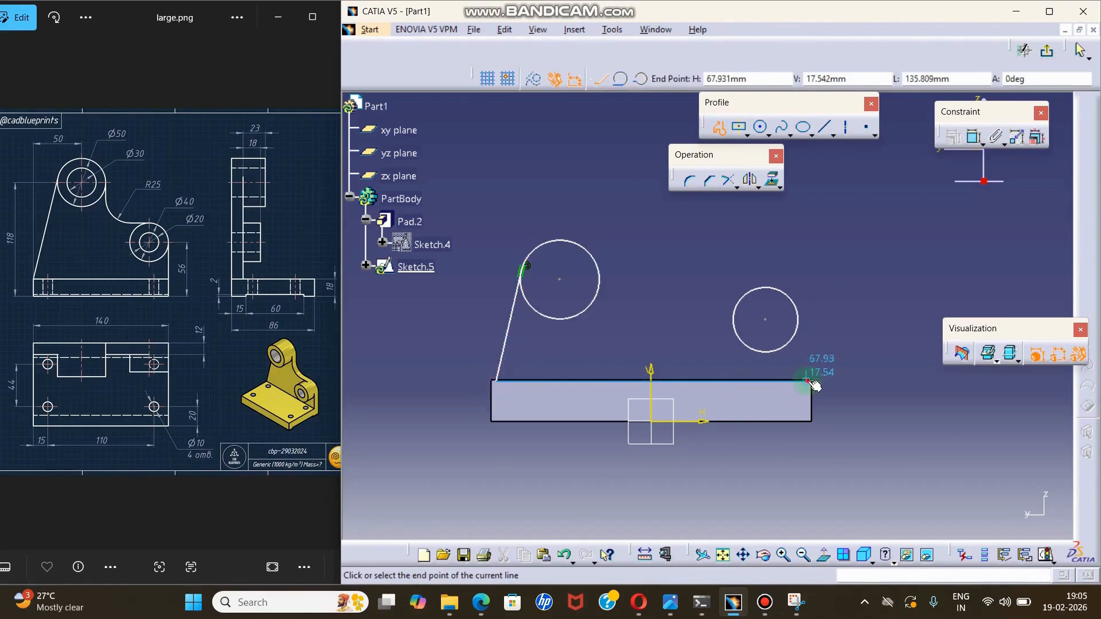
pyautogui.click(808, 380)
pyautogui.click(798, 314)
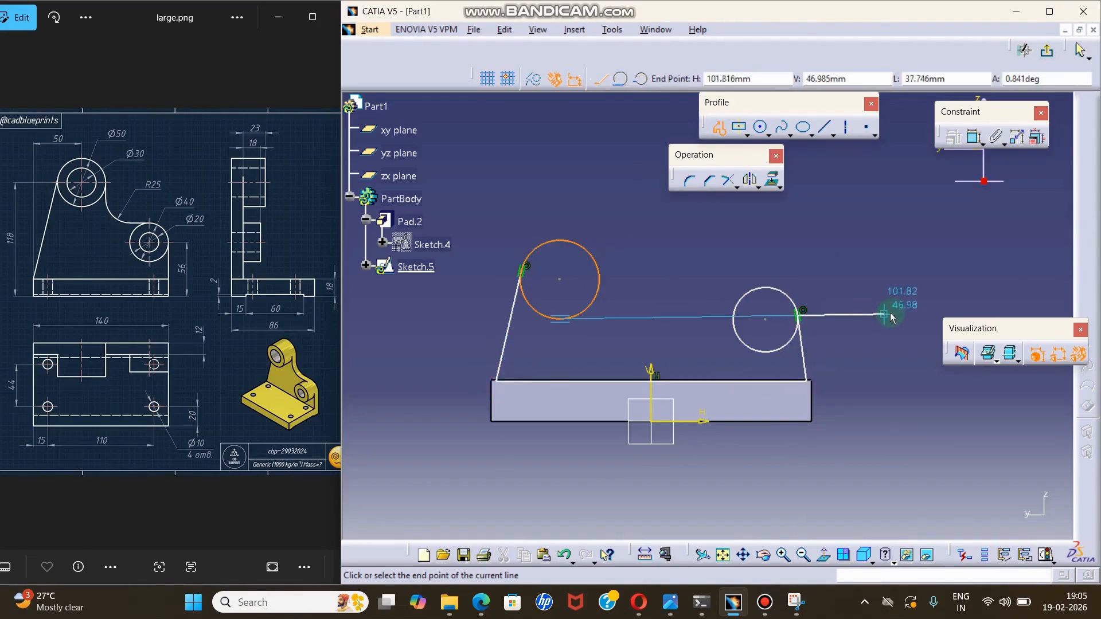
pyautogui.press('Escape')
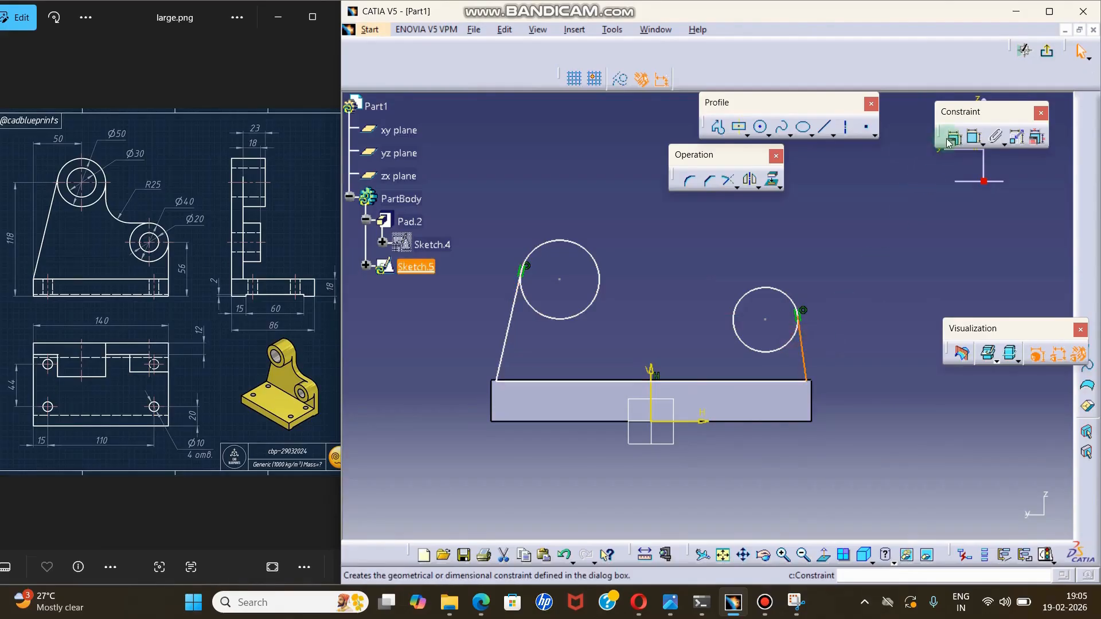
# Constrain the line from the plate to the small circle's outer side as vertical.
pyautogui.click(952, 137)
pyautogui.click(917, 279)
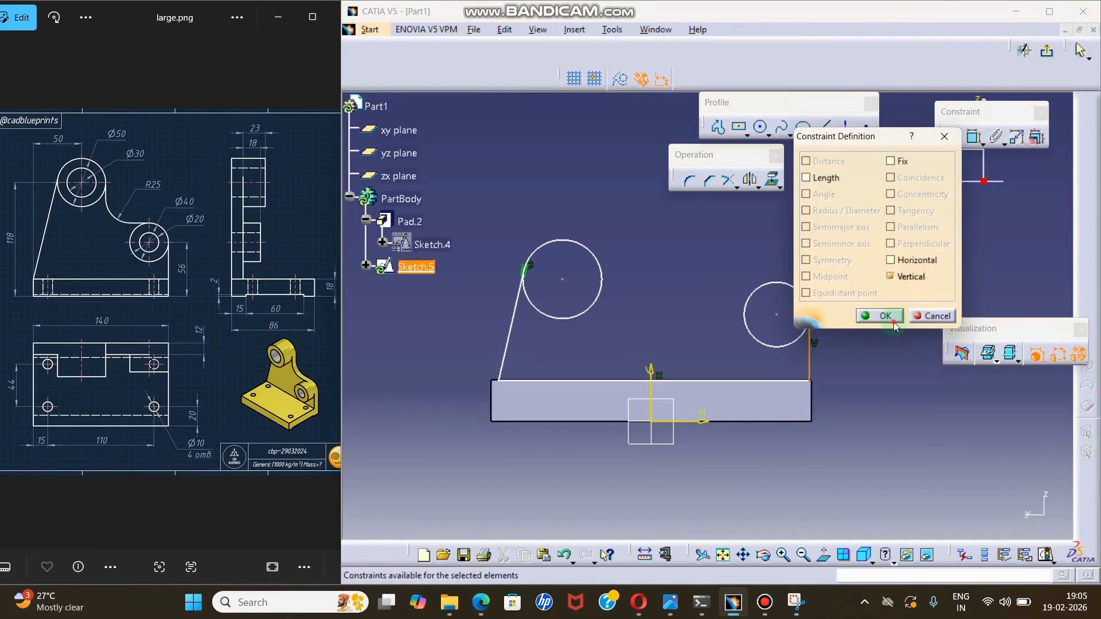
pyautogui.click(878, 316)
# Try to constrain the slanted line's lower endpoint to the plate's upper corner.
pyautogui.click(505, 360)
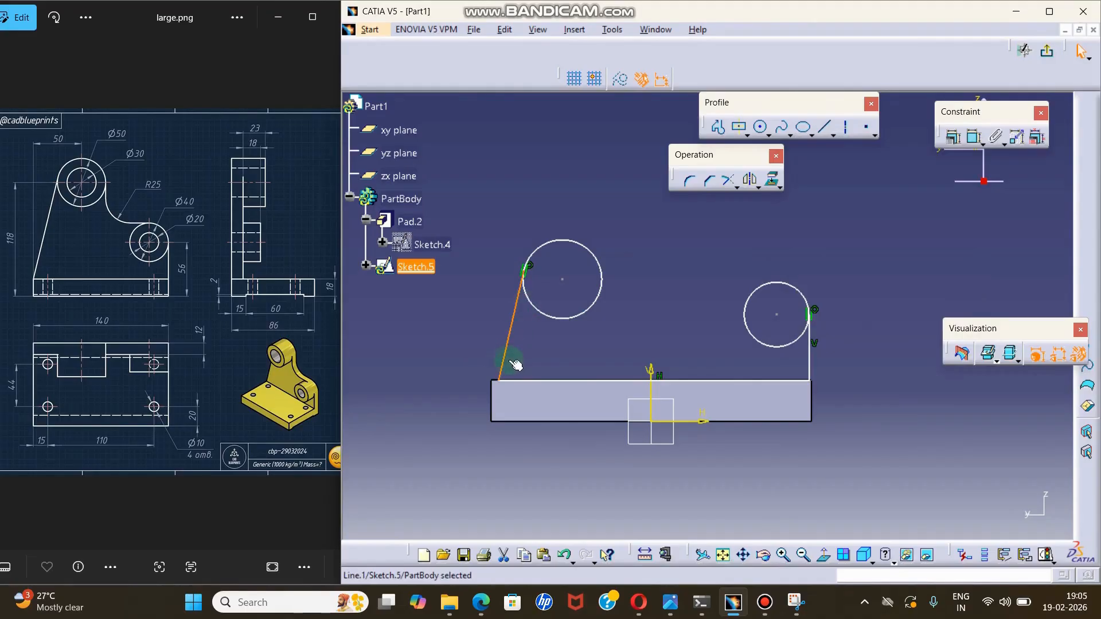
pyautogui.keyDown('ctrl'); pyautogui.click(487, 381); pyautogui.keyUp('ctrl')
pyautogui.click(953, 137)
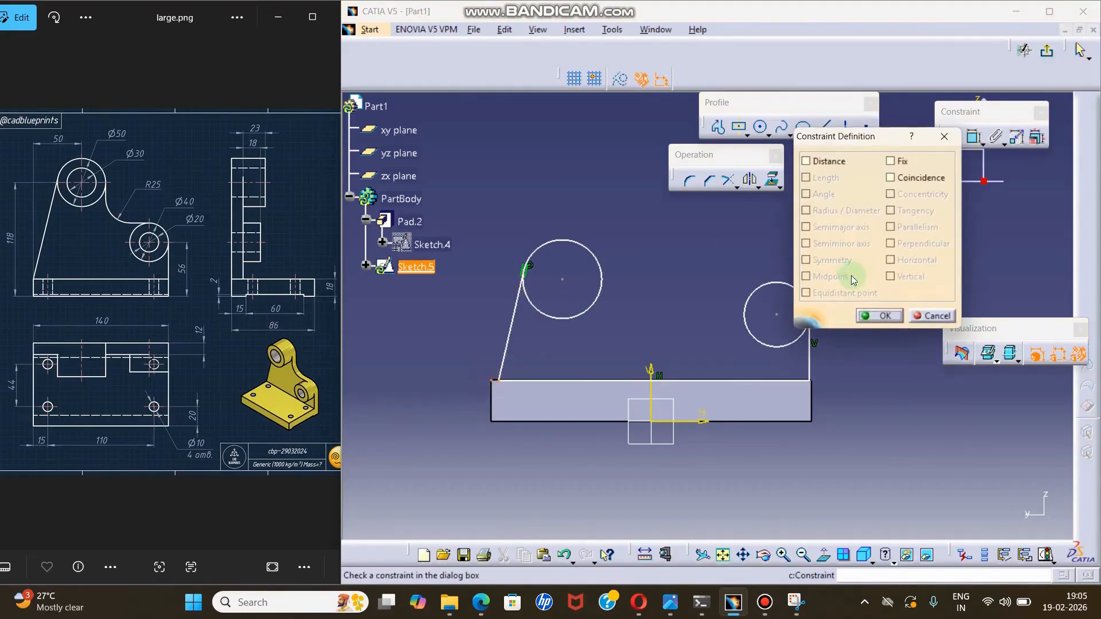
pyautogui.click(886, 316)
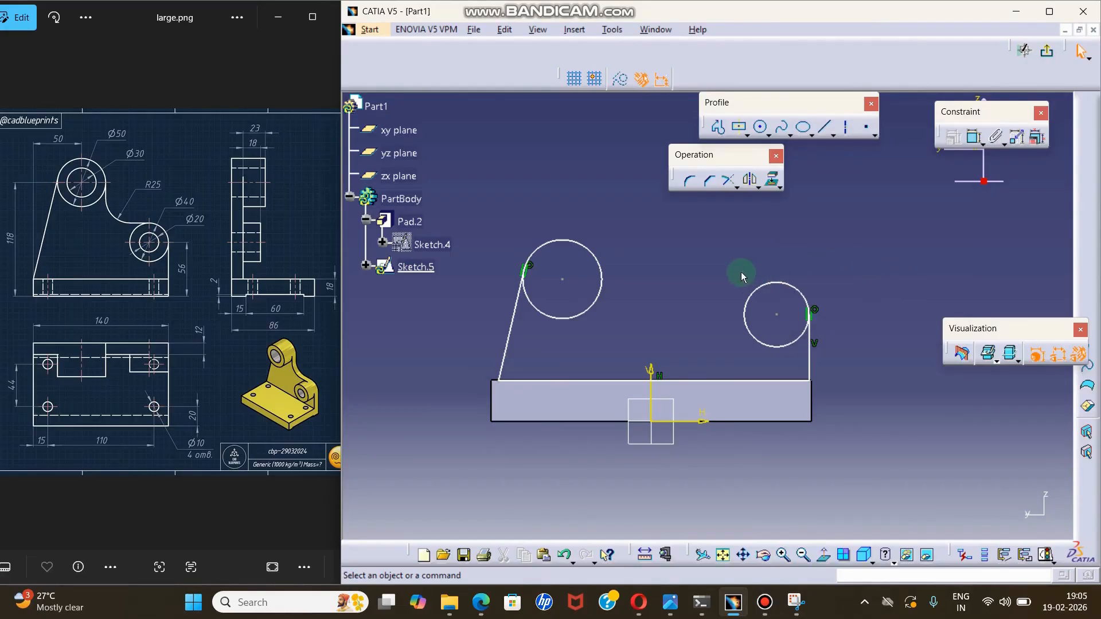
# Draw a line about 15 mm down from the large circle's inner side and another about 75 mm across to the small circle's top.
pyautogui.click(718, 128)
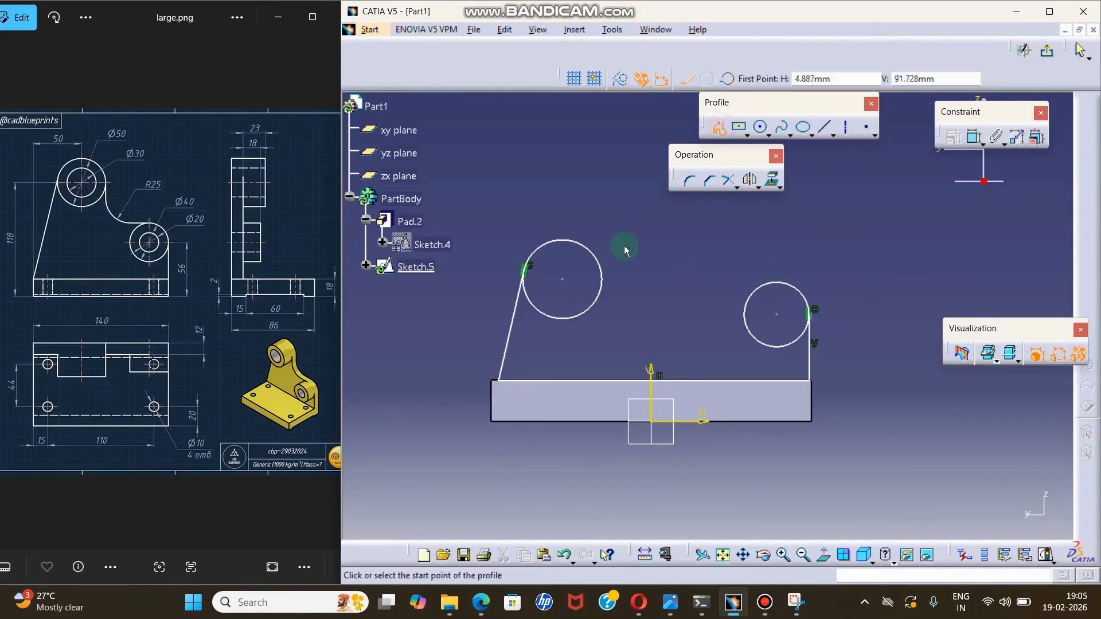
pyautogui.click(602, 274)
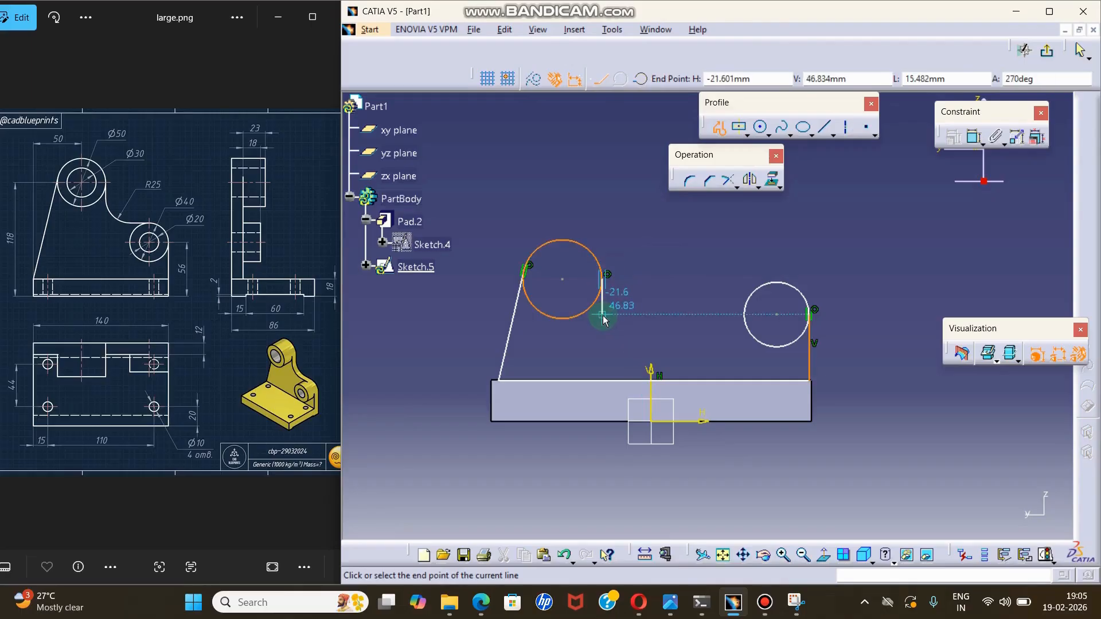
pyautogui.click(602, 314)
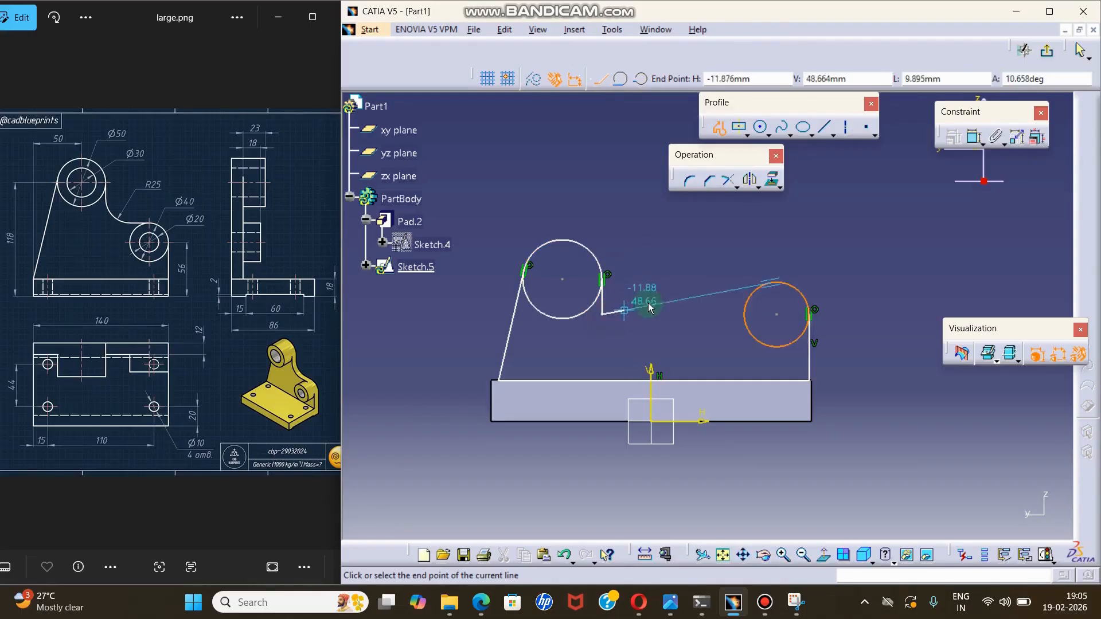
pyautogui.doubleClick(769, 281)
pyautogui.moveTo(562, 280); pyautogui.dragTo(548, 246)
pyautogui.hotkey('ctrl', 'z')
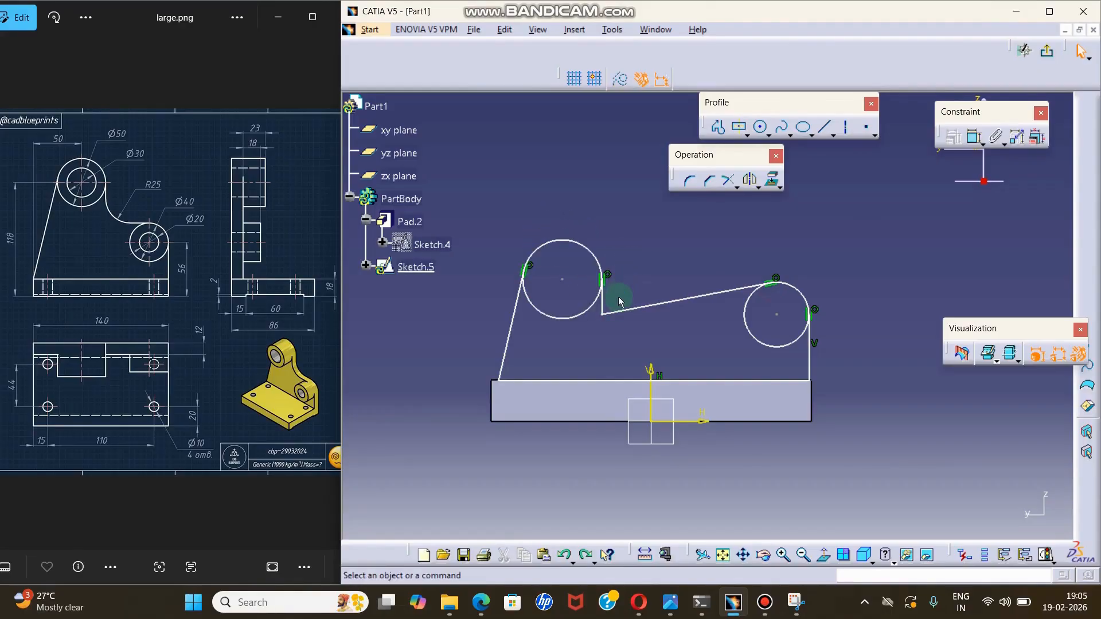
# Constrain the line running to the small circle's top as horizontal.
pyautogui.click(739, 288)
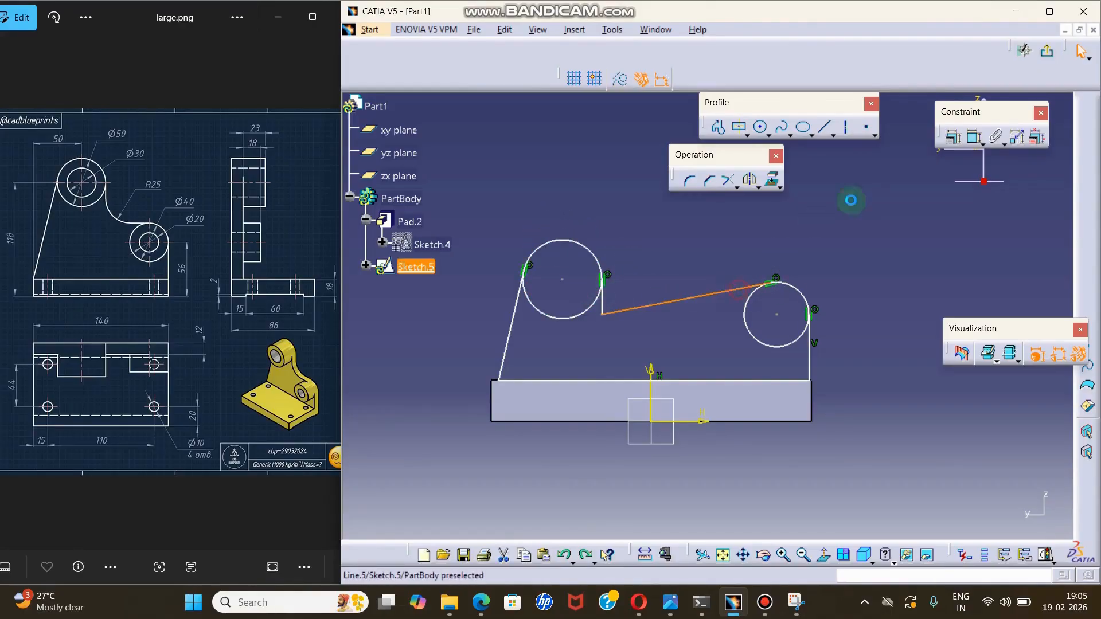
pyautogui.click(952, 137)
pyautogui.click(890, 261)
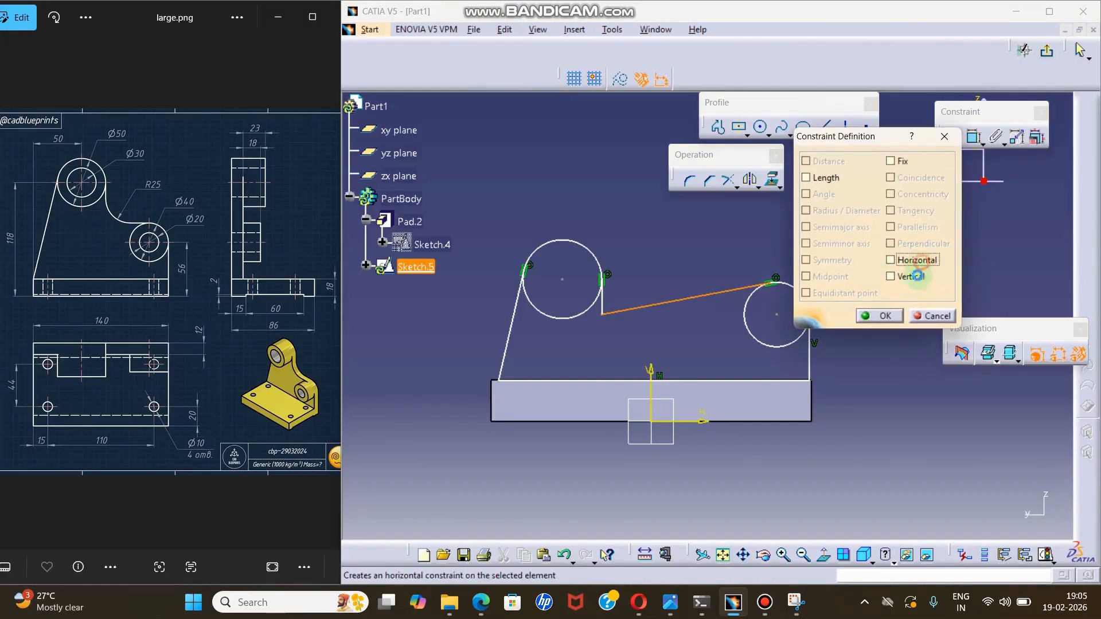
pyautogui.click(879, 316)
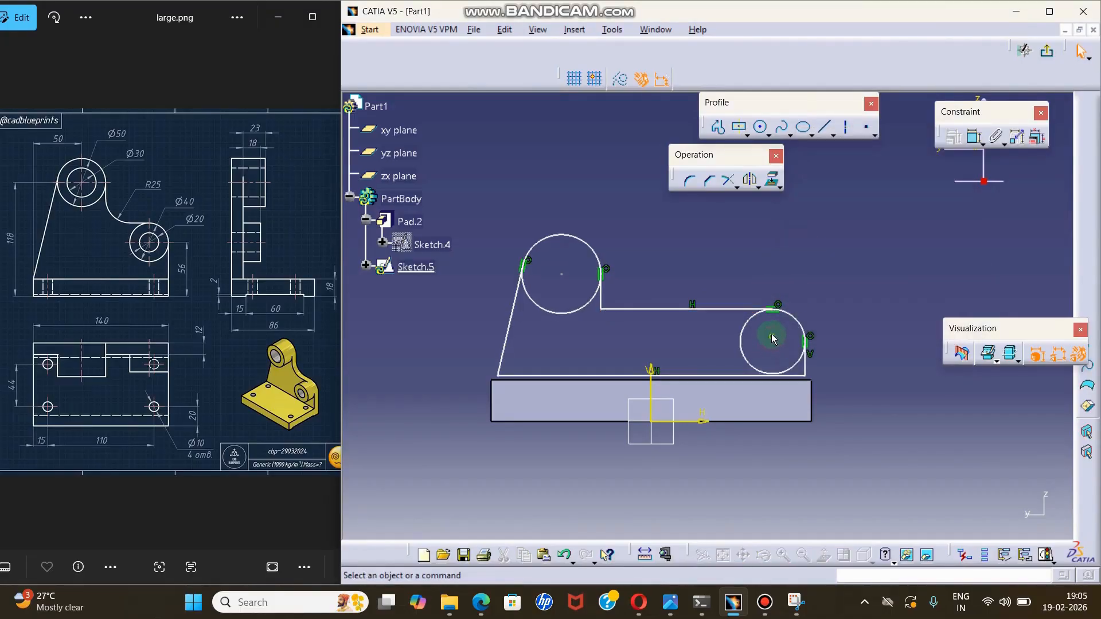
# Shift the small circle slightly inward and the large circle upward, and constrain the line below the large circle as vertical.
pyautogui.moveTo(775, 338); pyautogui.dragTo(753, 345)
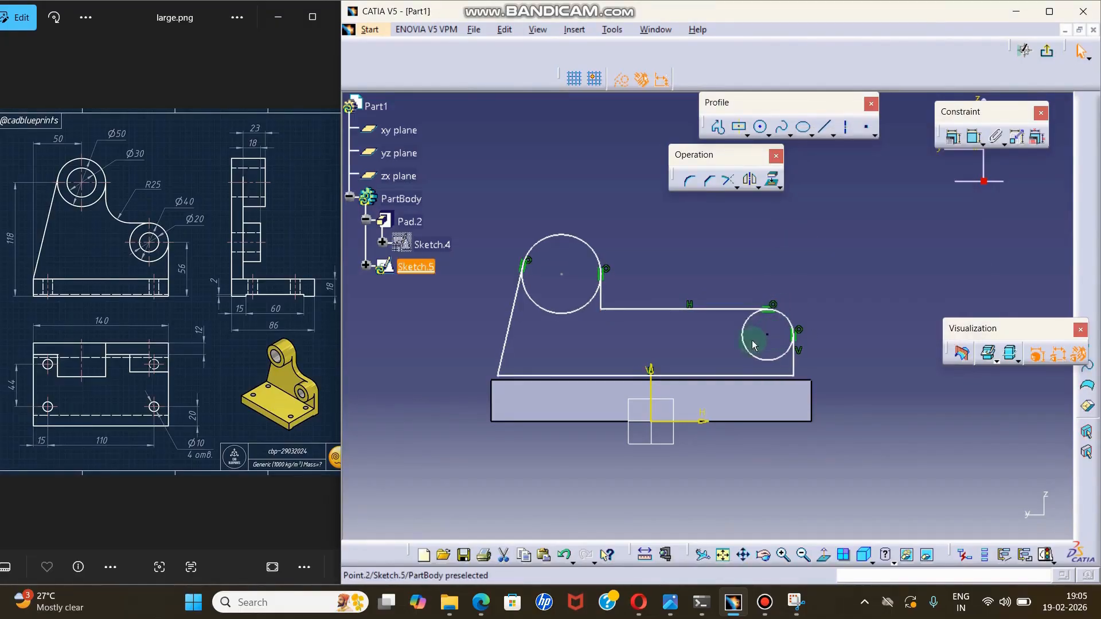
pyautogui.moveTo(568, 277); pyautogui.dragTo(567, 241)
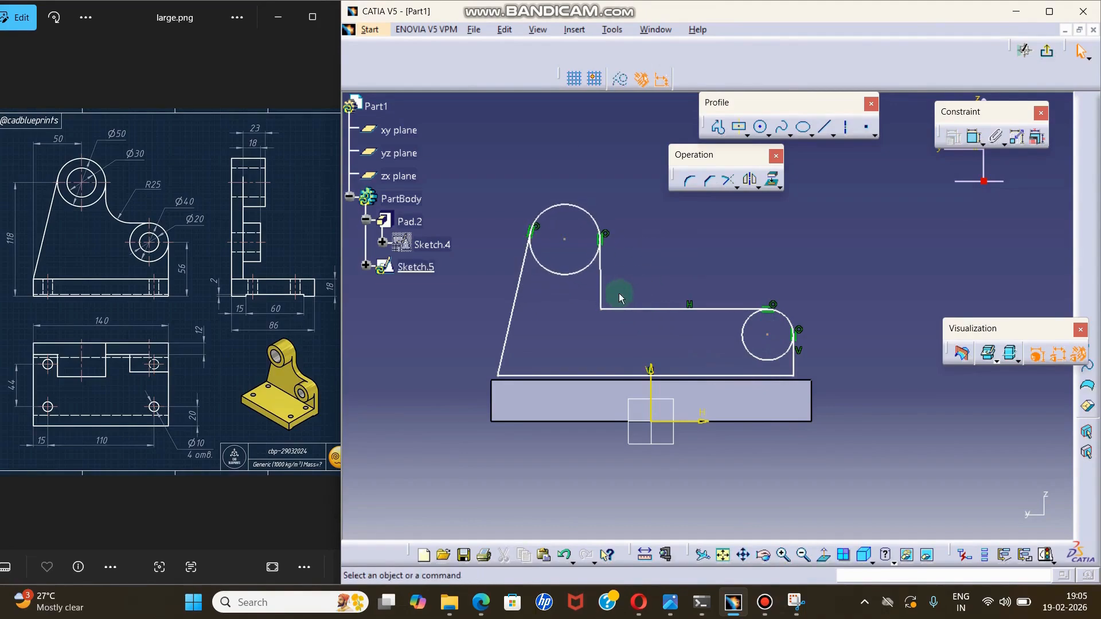
pyautogui.click(602, 274)
pyautogui.click(973, 136)
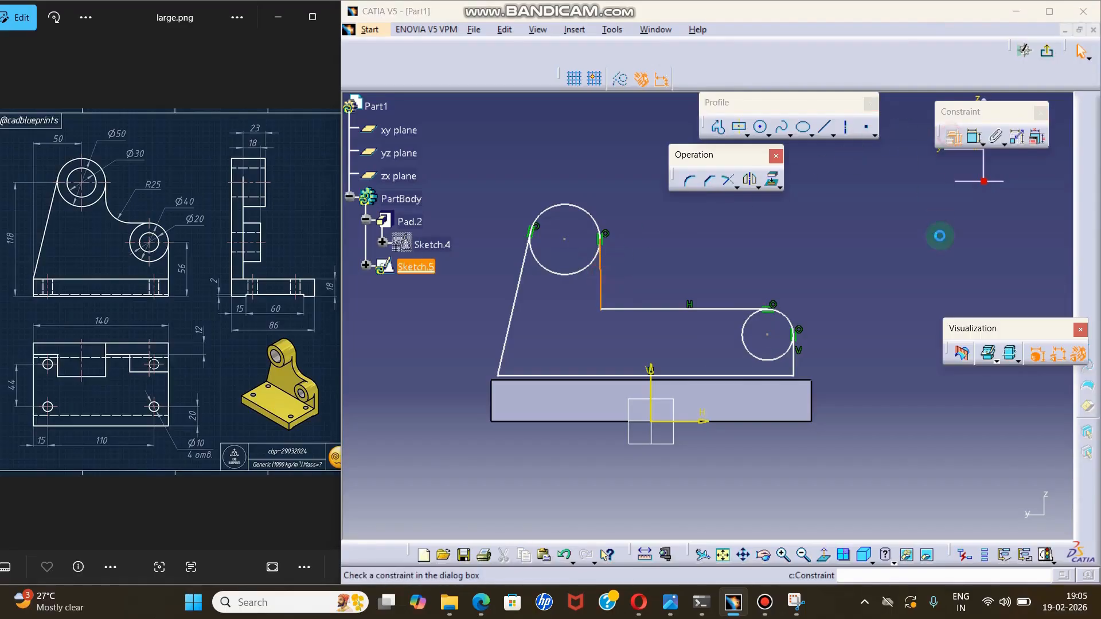
pyautogui.click(914, 278)
pyautogui.click(879, 315)
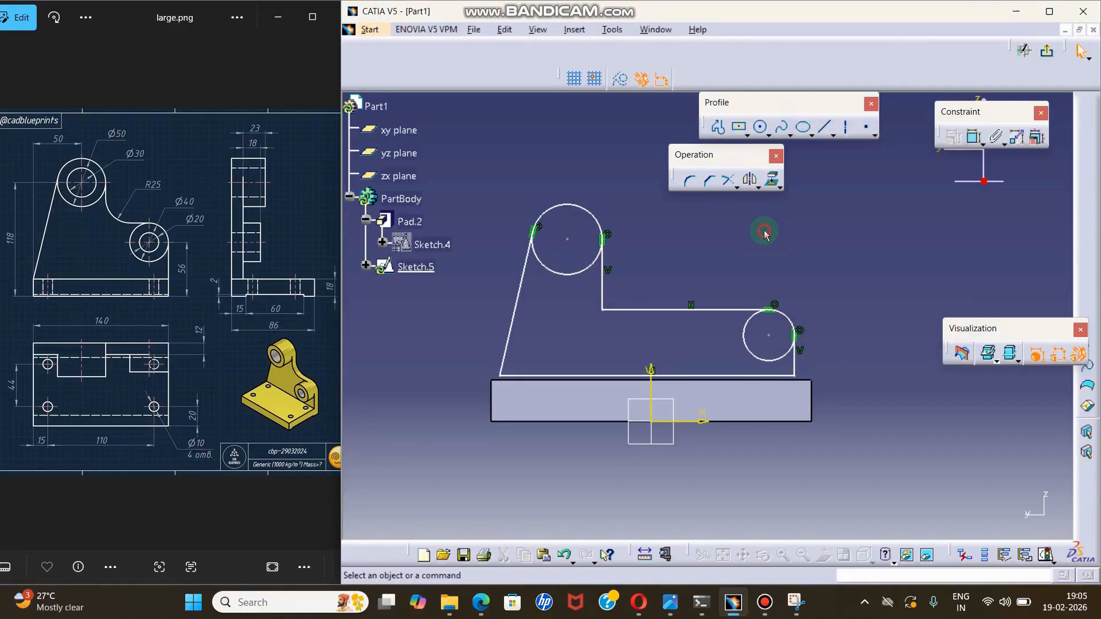
# Constrain the profile's bottom line to coincide with the base plate's upper edge.
pyautogui.click(762, 376)
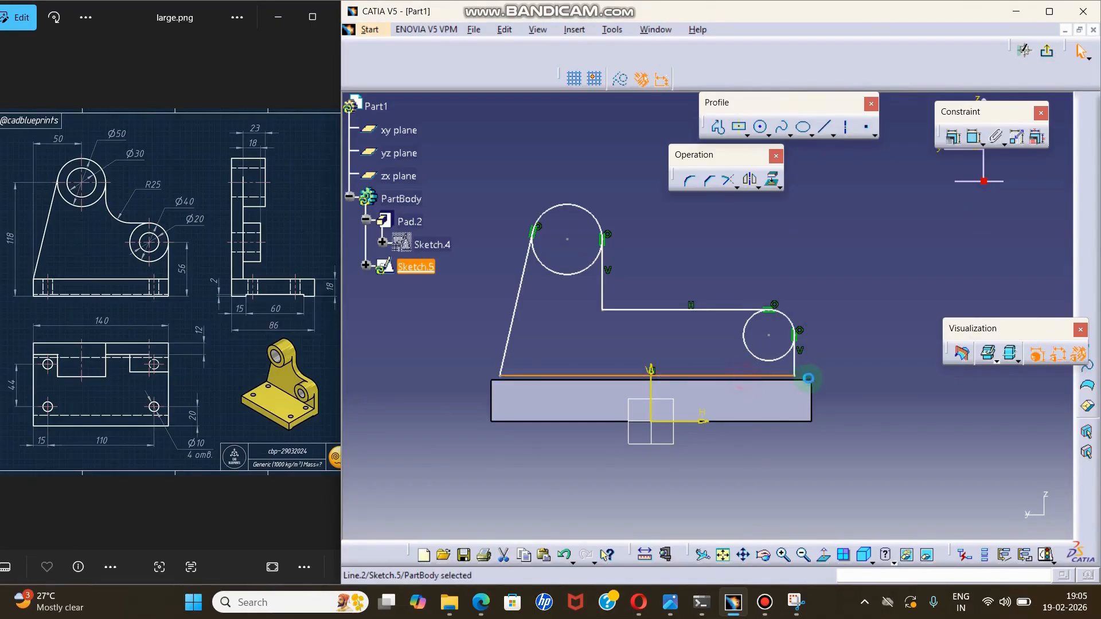
pyautogui.keyDown('ctrl'); pyautogui.click(799, 380); pyautogui.keyUp('ctrl')
pyautogui.click(974, 137)
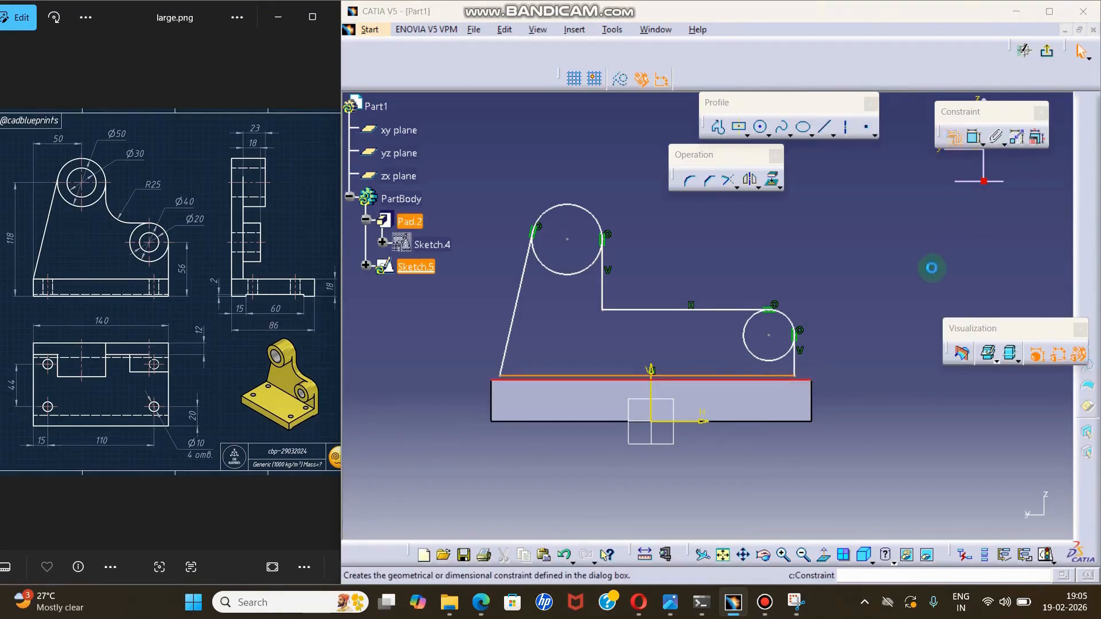
pyautogui.click(921, 178)
pyautogui.click(879, 315)
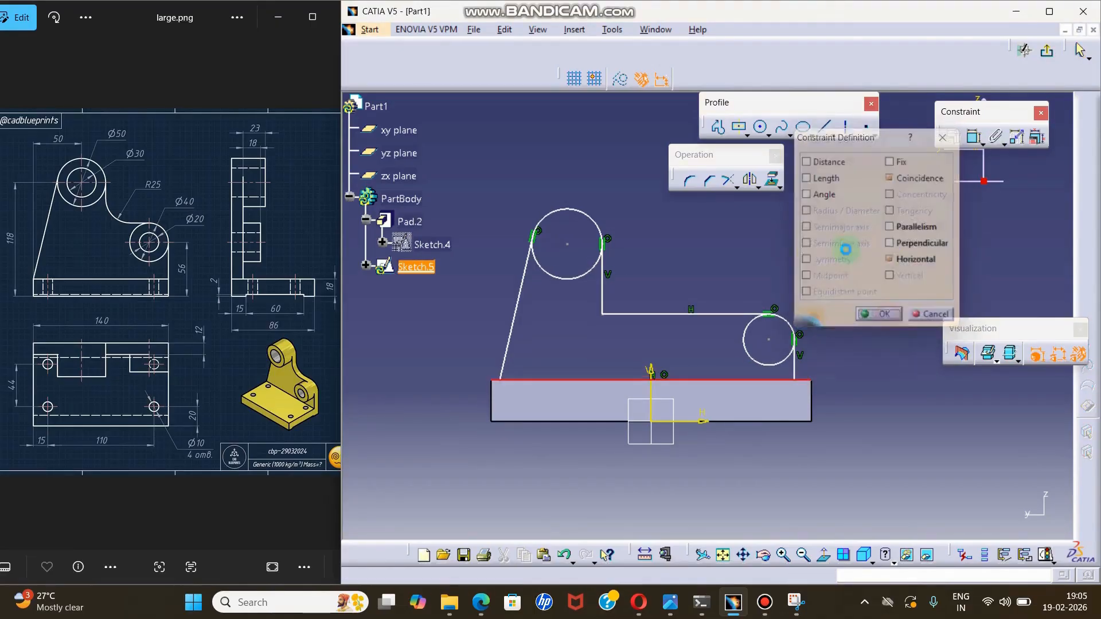
pyautogui.click(845, 248)
# Round the corner between the vertical line below the large circle and the horizontal line with a radius of about 20 mm.
pyautogui.click(690, 181)
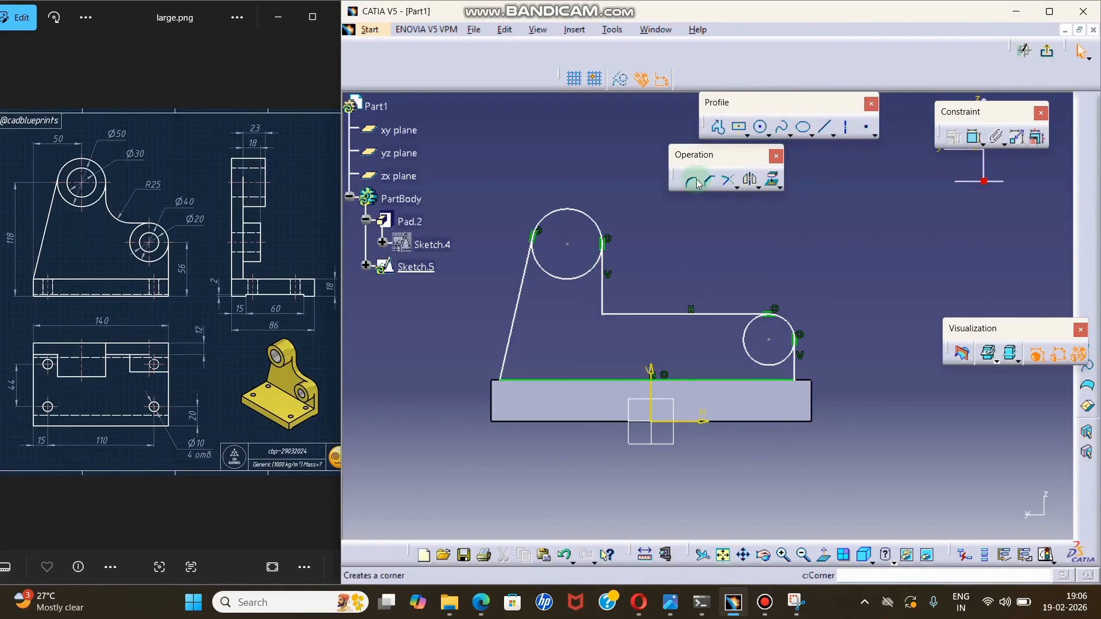
pyautogui.click(603, 296)
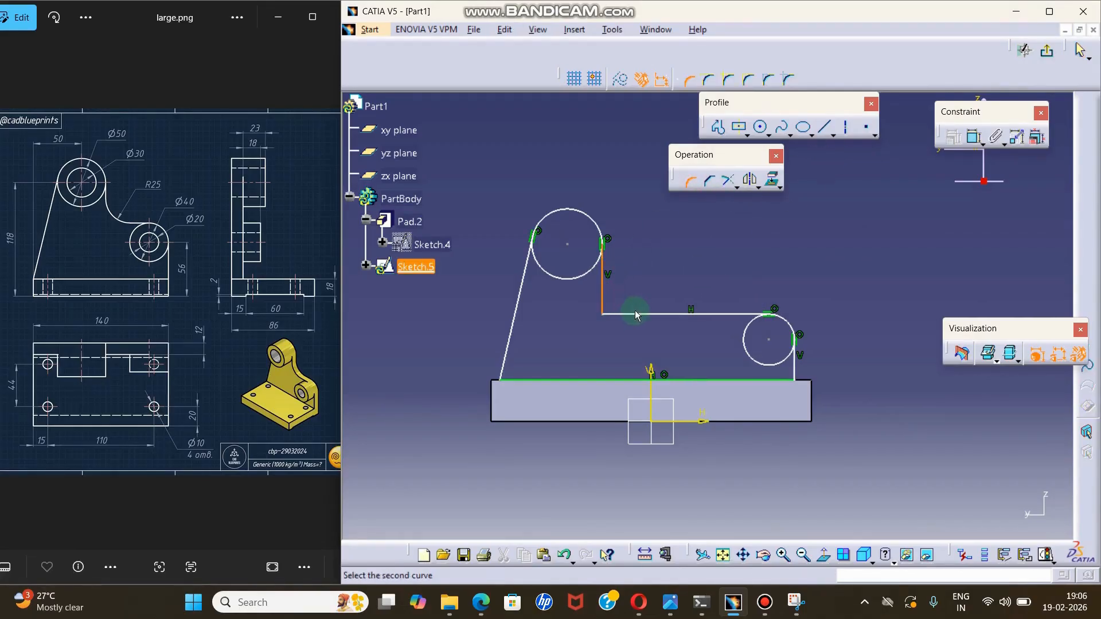
pyautogui.click(635, 312)
pyautogui.click(697, 272)
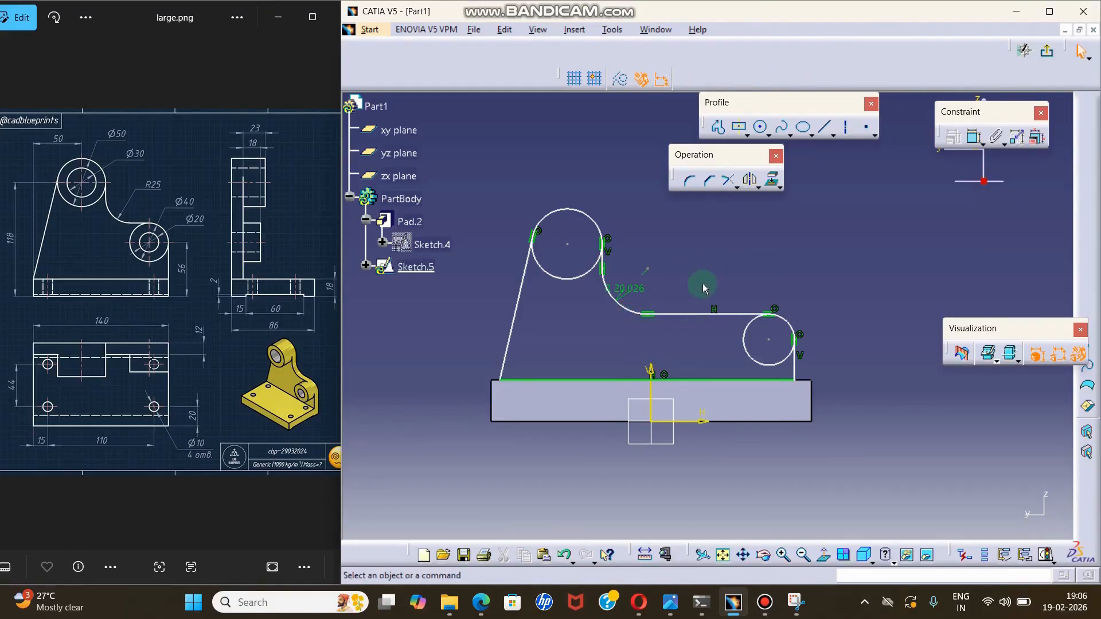
# Exit the sketch and delete the upright's profile sketch, Sketch.5.
pyautogui.click(627, 263)
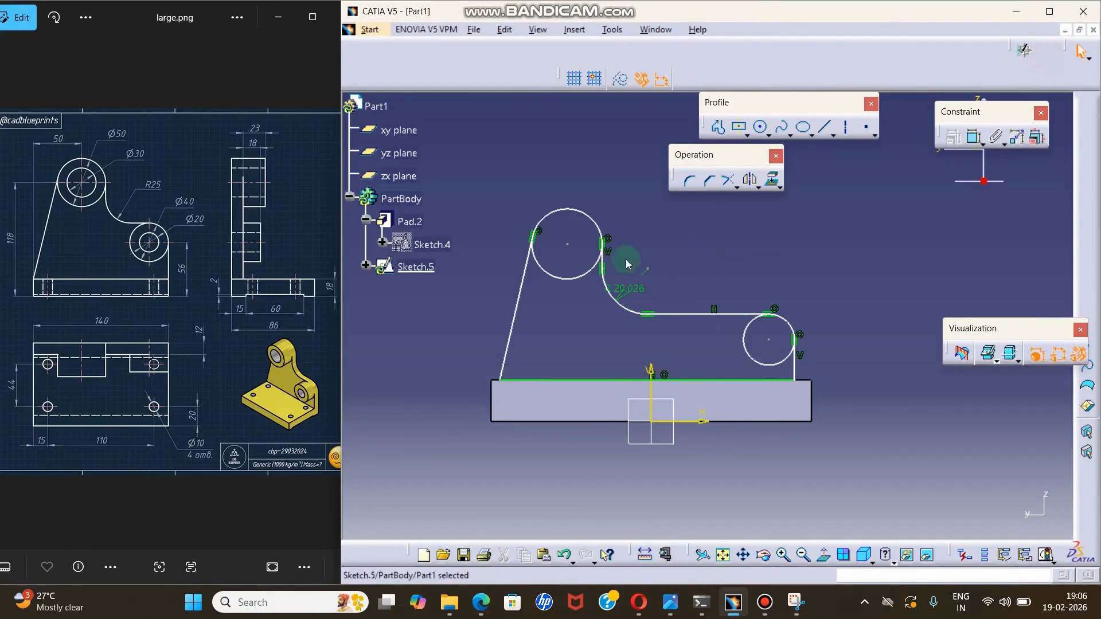
pyautogui.hotkey('ctrl', 'q')
pyautogui.click(882, 283)
pyautogui.moveTo(591, 339)
pyautogui.mouseDown(button='middle')
pyautogui.moveTo(669, 333)
pyautogui.moveTo(801, 247)
pyautogui.moveTo(774, 253)
pyautogui.mouseUp(button='middle')
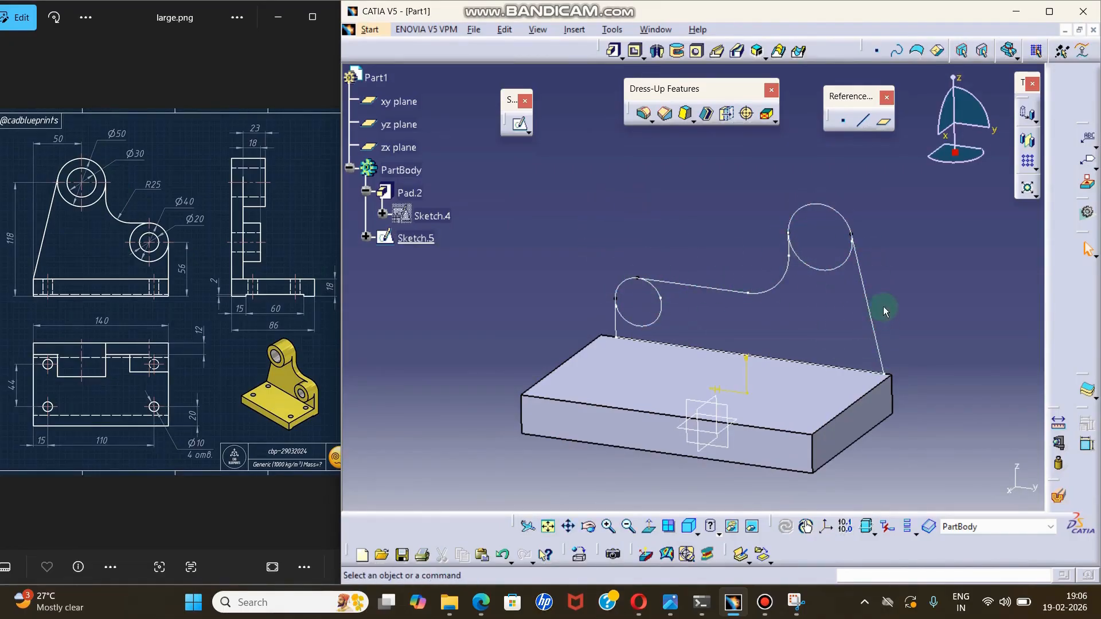
pyautogui.moveTo(884, 306)
pyautogui.mouseDown(button='middle')
pyautogui.moveTo(791, 315)
pyautogui.moveTo(698, 262)
pyautogui.moveTo(600, 266)
pyautogui.mouseUp(button='middle')
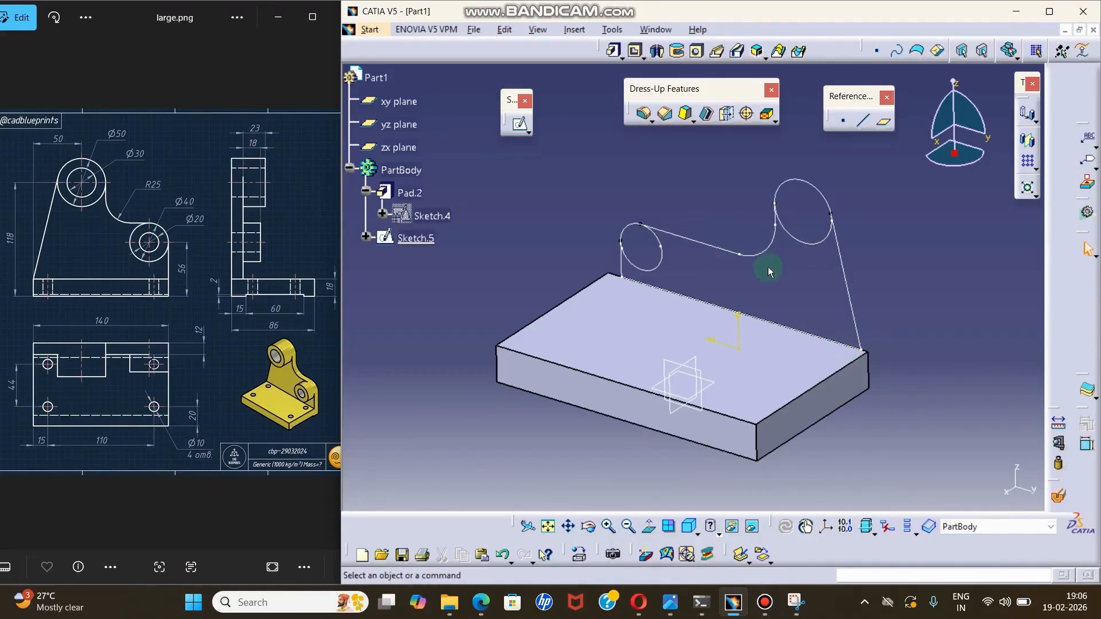
pyautogui.rightClick(419, 237)
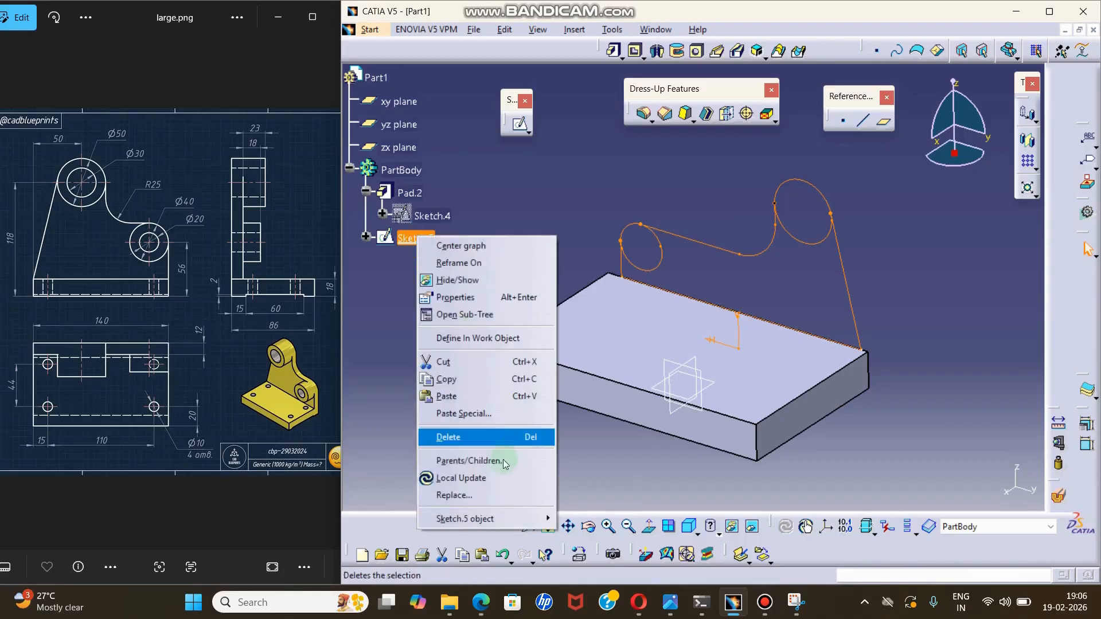
pyautogui.click(488, 439)
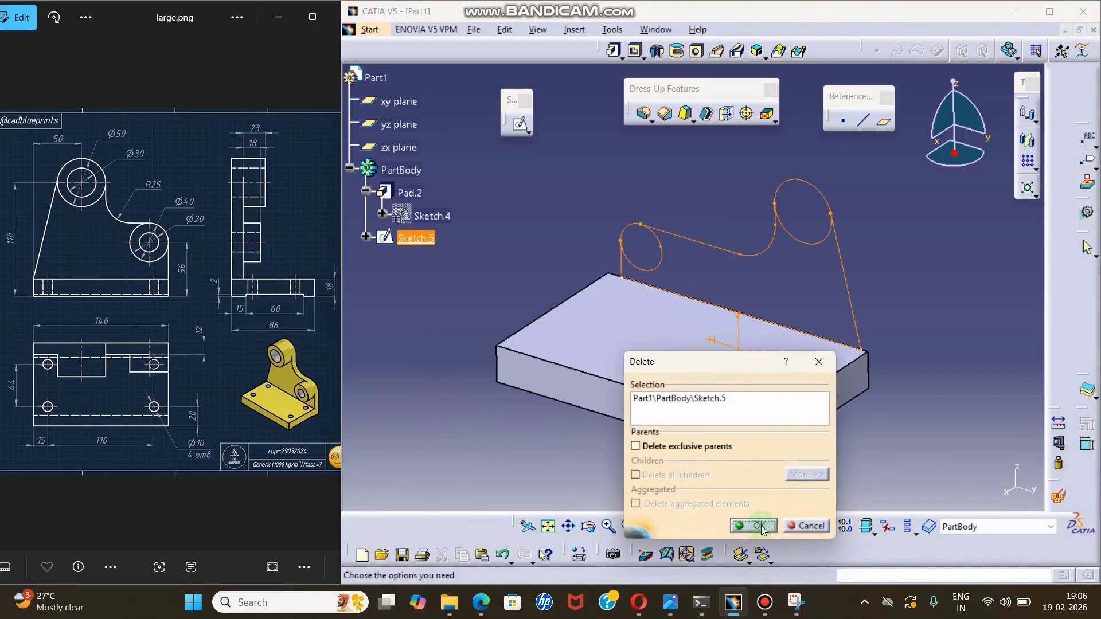
pyautogui.click(759, 526)
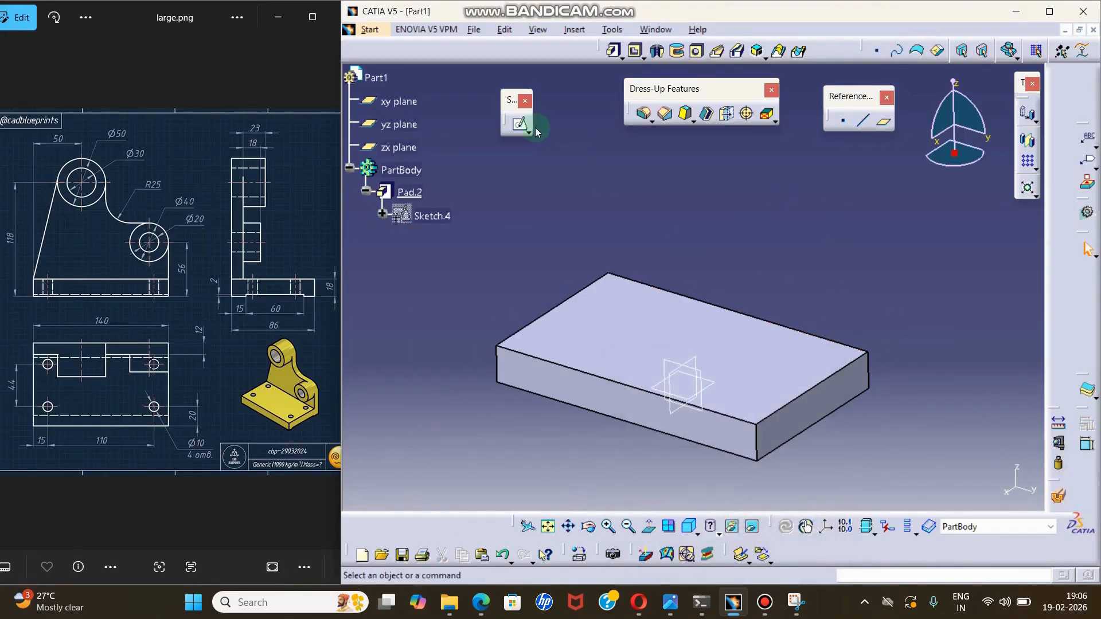
# Start a positioned sketch on the base plate's rear face with the H direction reversed.
pyautogui.click(530, 126)
pyautogui.click(528, 132)
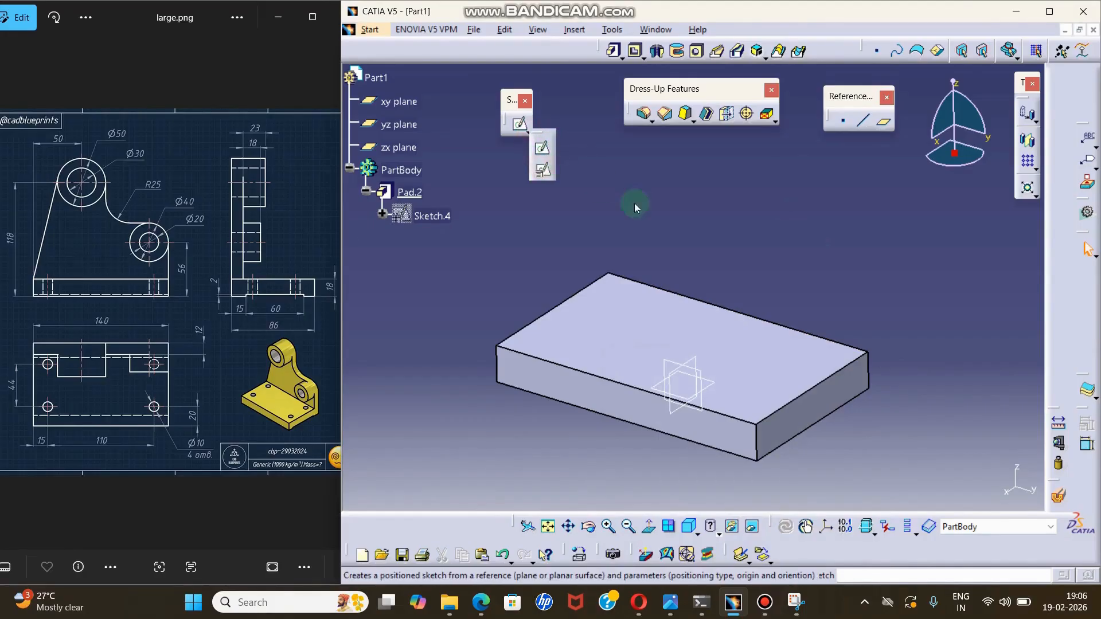
pyautogui.moveTo(579, 323)
pyautogui.mouseDown(button='middle')
pyautogui.moveTo(592, 347)
pyautogui.moveTo(740, 381)
pyautogui.mouseUp(button='middle')
pyautogui.click(711, 307)
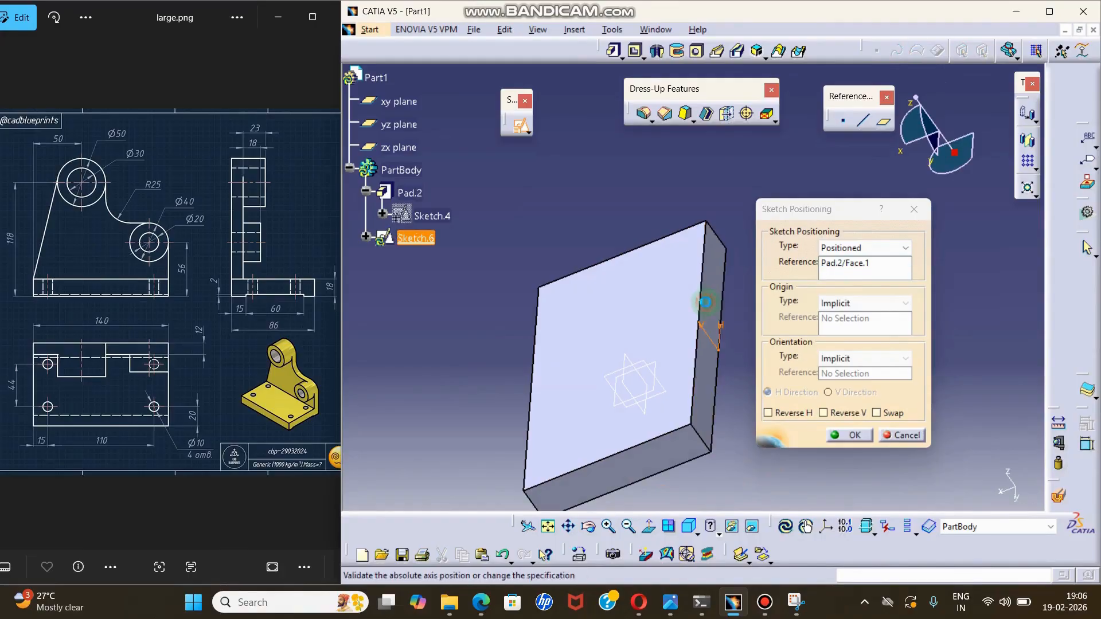
pyautogui.moveTo(509, 381)
pyautogui.mouseDown(button='middle')
pyautogui.moveTo(664, 352)
pyautogui.moveTo(697, 359)
pyautogui.moveTo(694, 313)
pyautogui.moveTo(646, 342)
pyautogui.moveTo(701, 327)
pyautogui.moveTo(675, 327)
pyautogui.moveTo(674, 297)
pyautogui.mouseUp(button='middle')
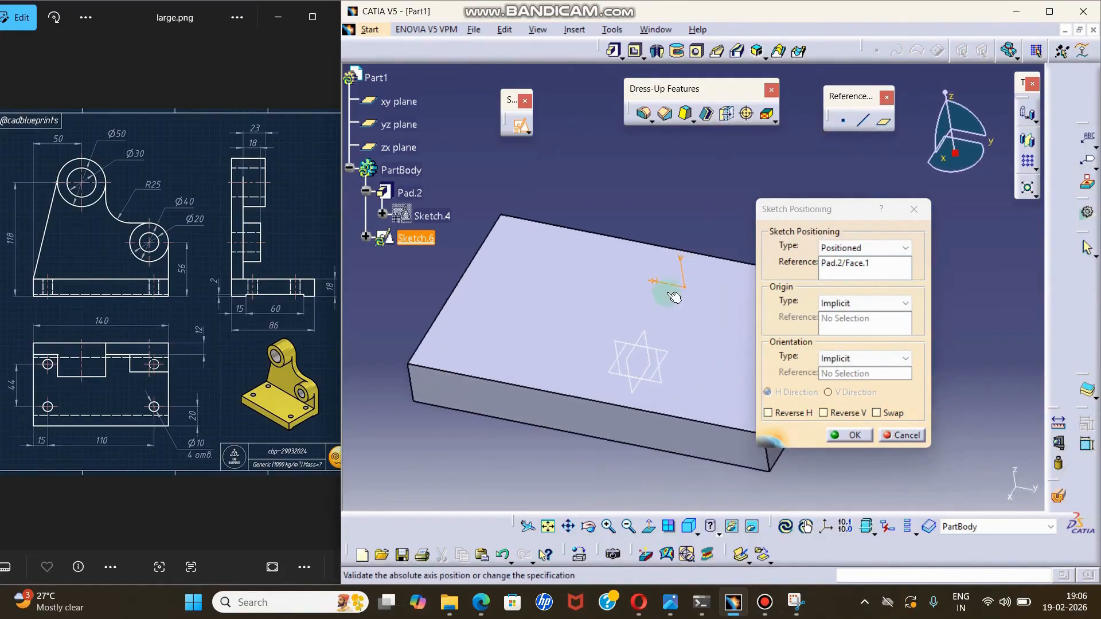
pyautogui.moveTo(559, 302)
pyautogui.mouseDown(button='middle')
pyautogui.moveTo(602, 218)
pyautogui.moveTo(689, 268)
pyautogui.mouseUp(button='middle')
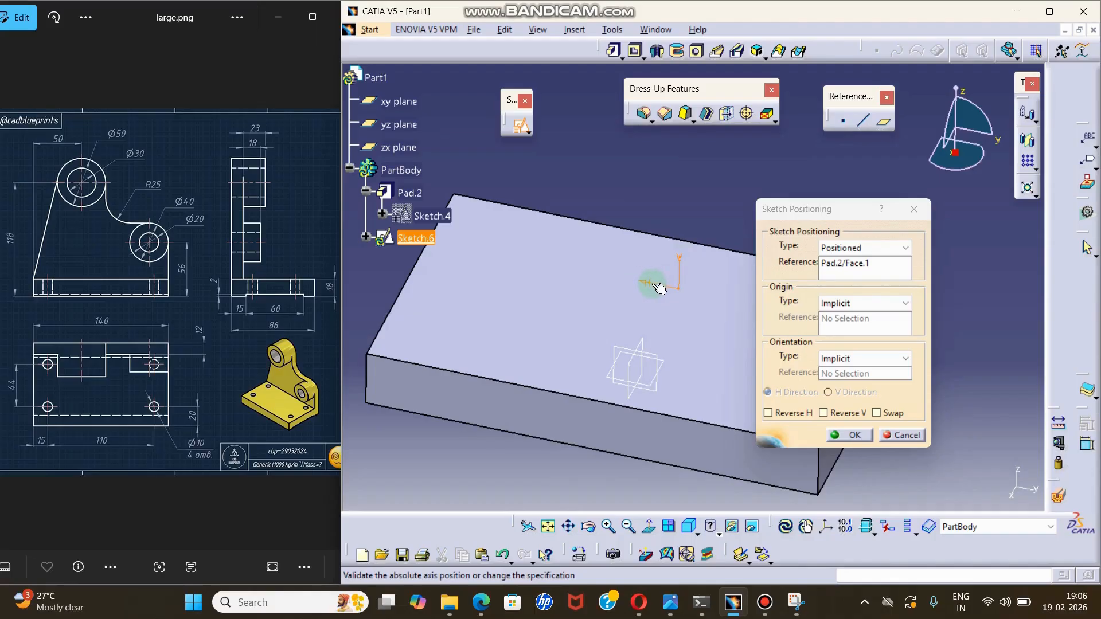
pyautogui.moveTo(763, 225); pyautogui.dragTo(817, 228)
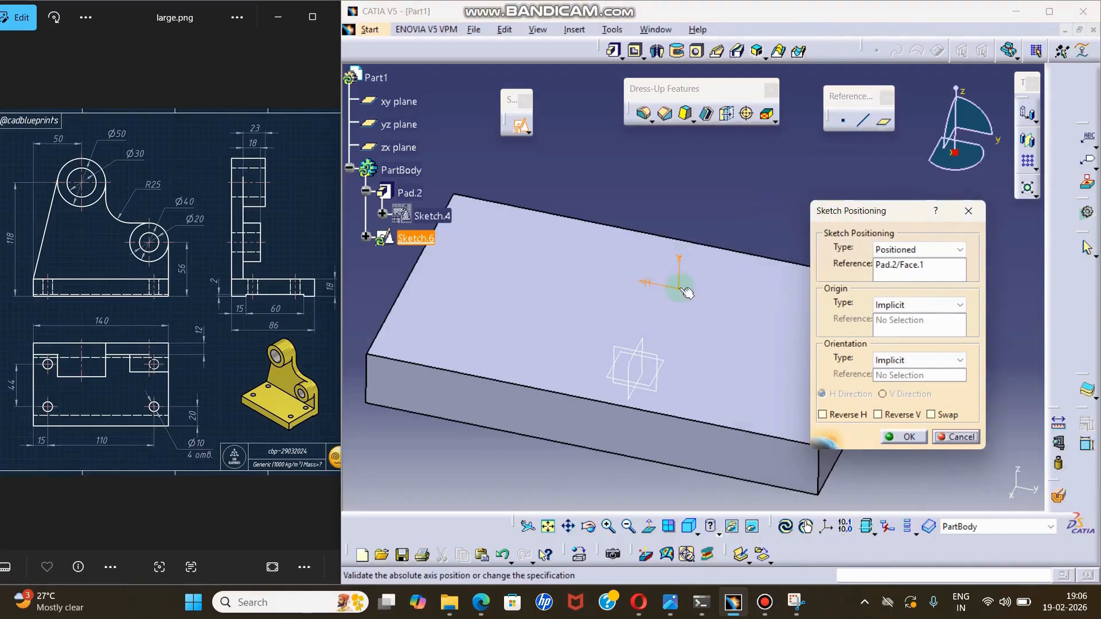
pyautogui.click(858, 415)
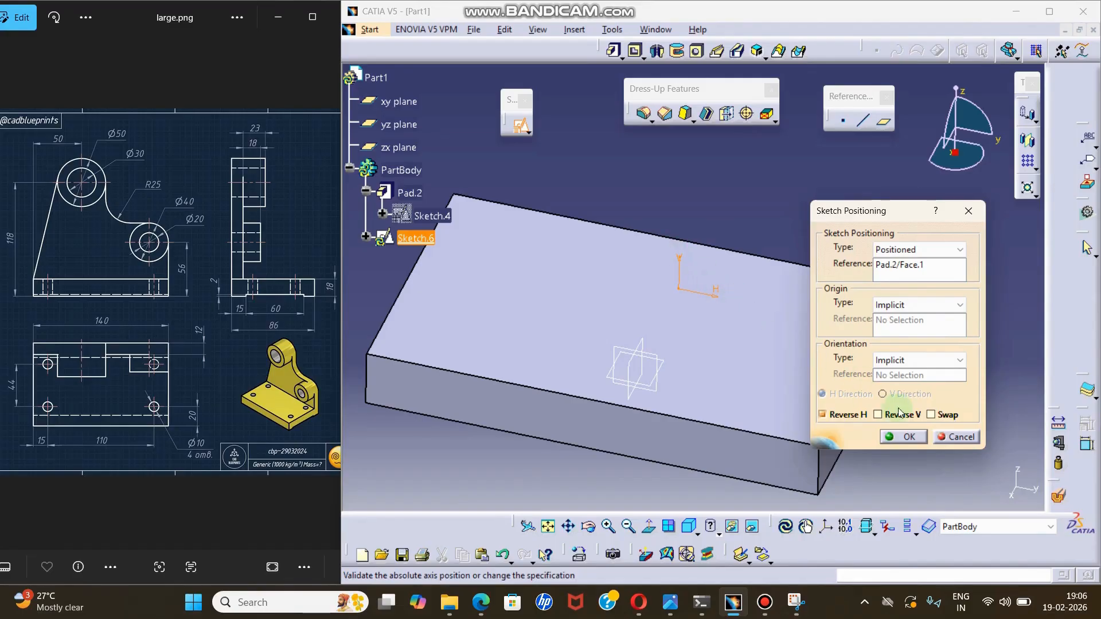
pyautogui.click(912, 438)
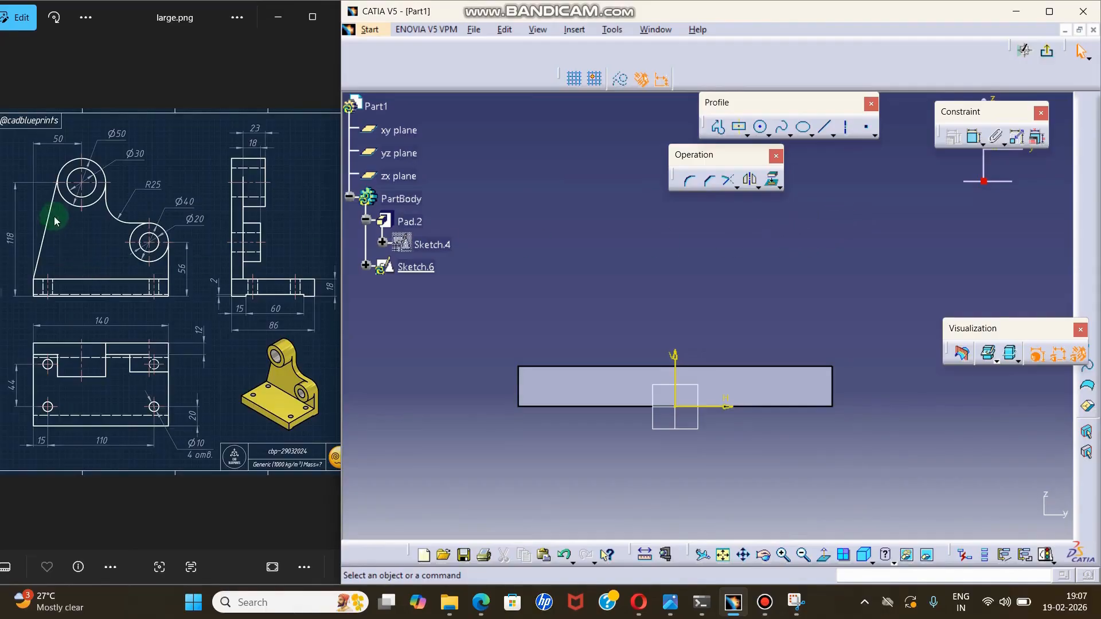
# Draw a large circle centred at about H -30 mm, V 80 mm, and a smaller circle lower down on the opposite side of the V axis.
pyautogui.click(768, 135)
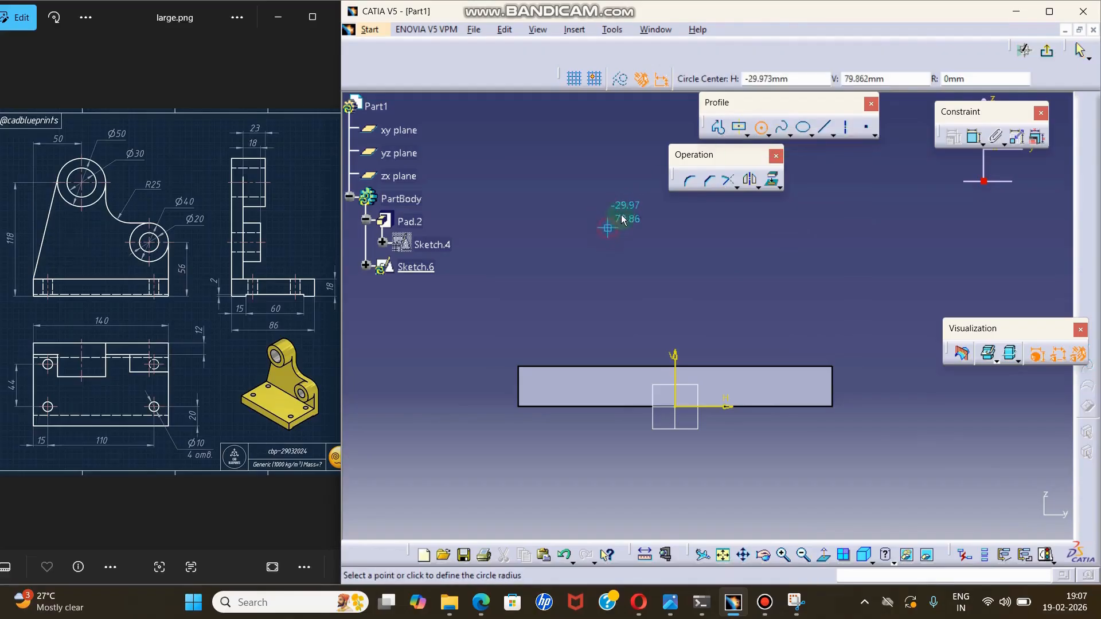
pyautogui.click(608, 228)
pyautogui.click(644, 210)
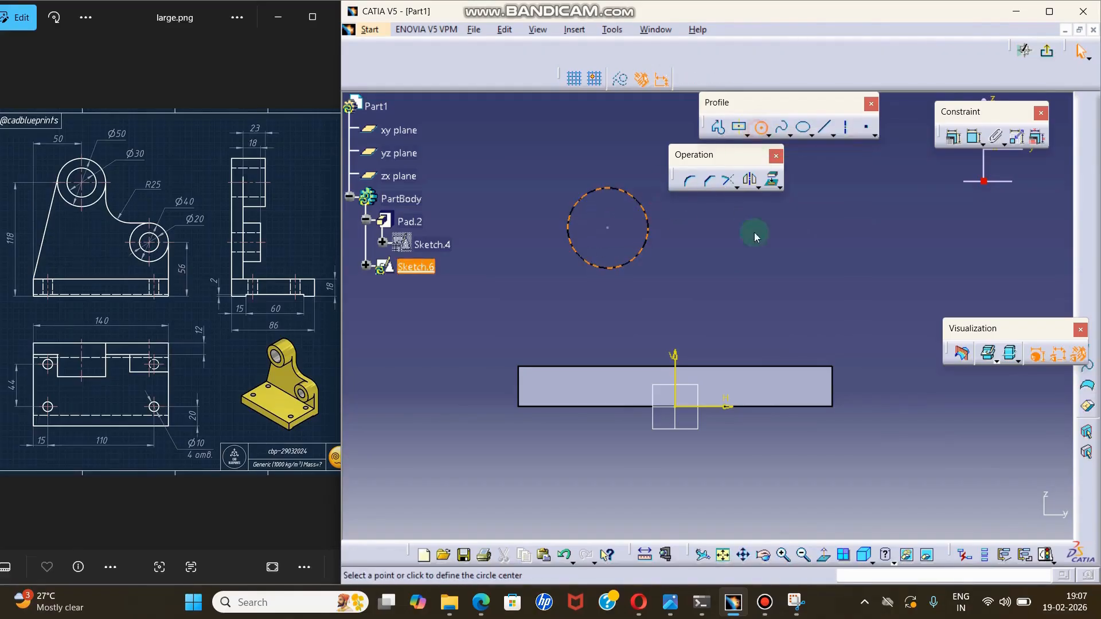
pyautogui.click(760, 281)
pyautogui.click(790, 270)
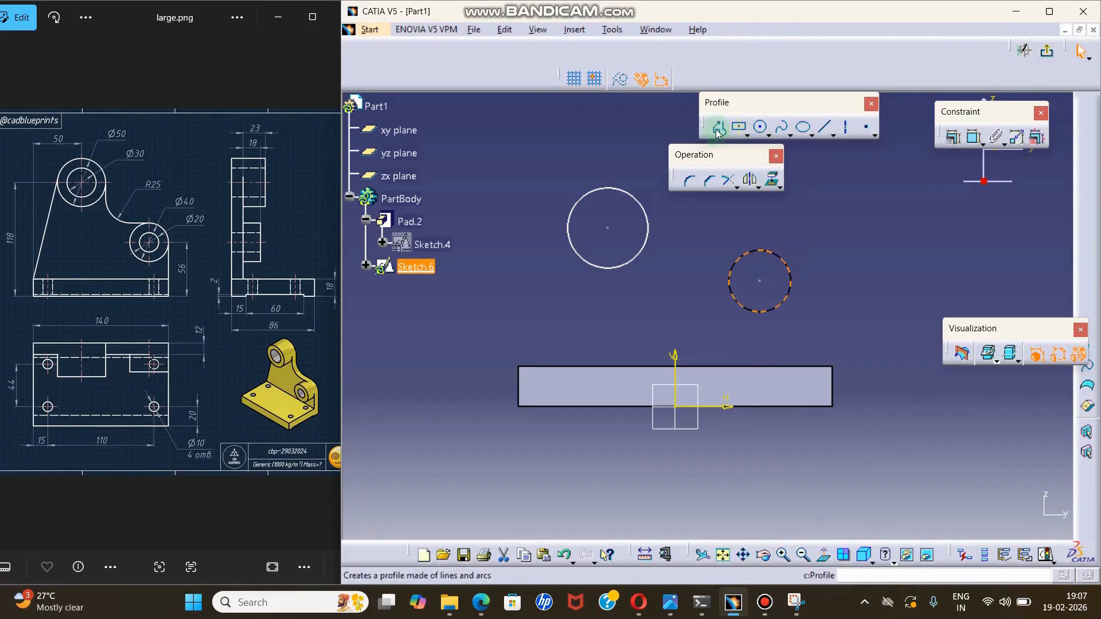
# Draw a profile from the large circle's outer side to the plate's upper corner, about 130 mm along the top edge, and up to the small circle.
pyautogui.click(718, 128)
pyautogui.click(574, 222)
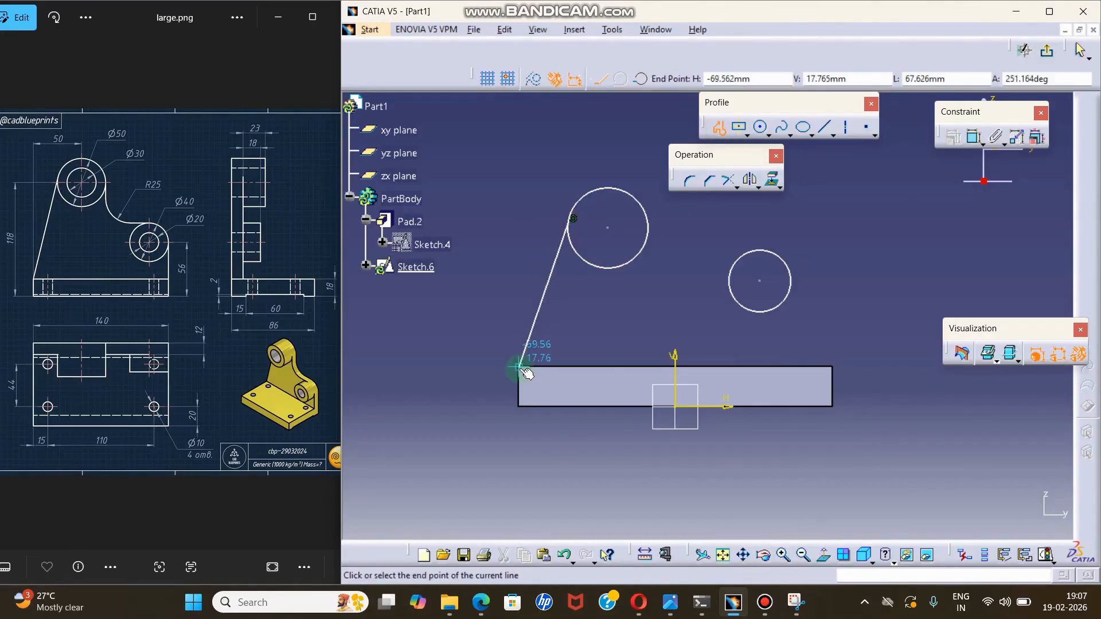
pyautogui.click(519, 367)
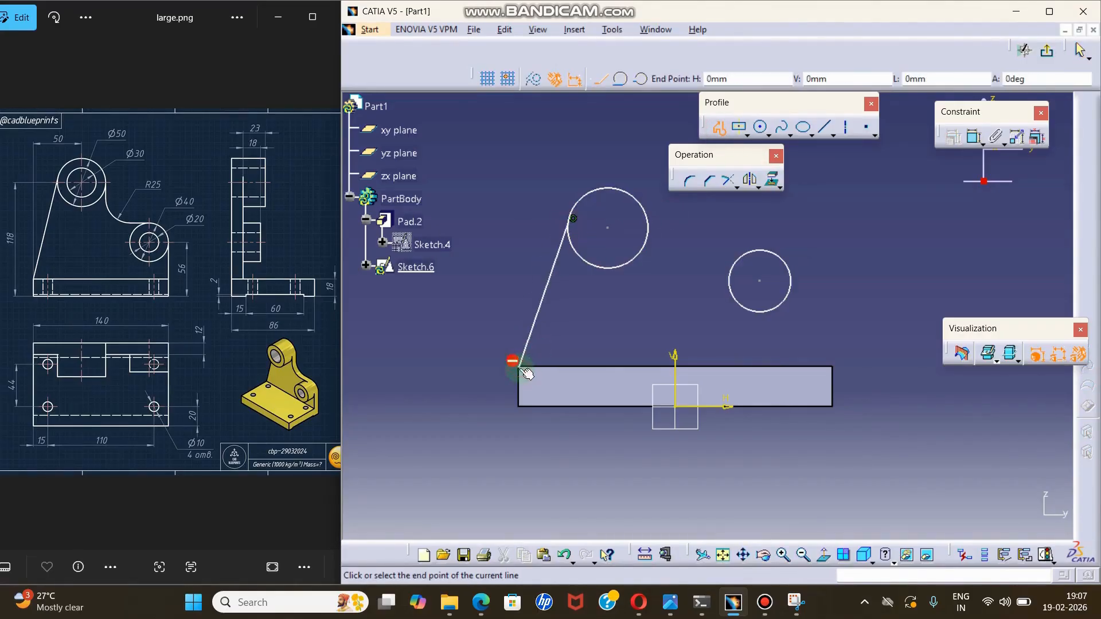
pyautogui.click(814, 366)
pyautogui.click(791, 273)
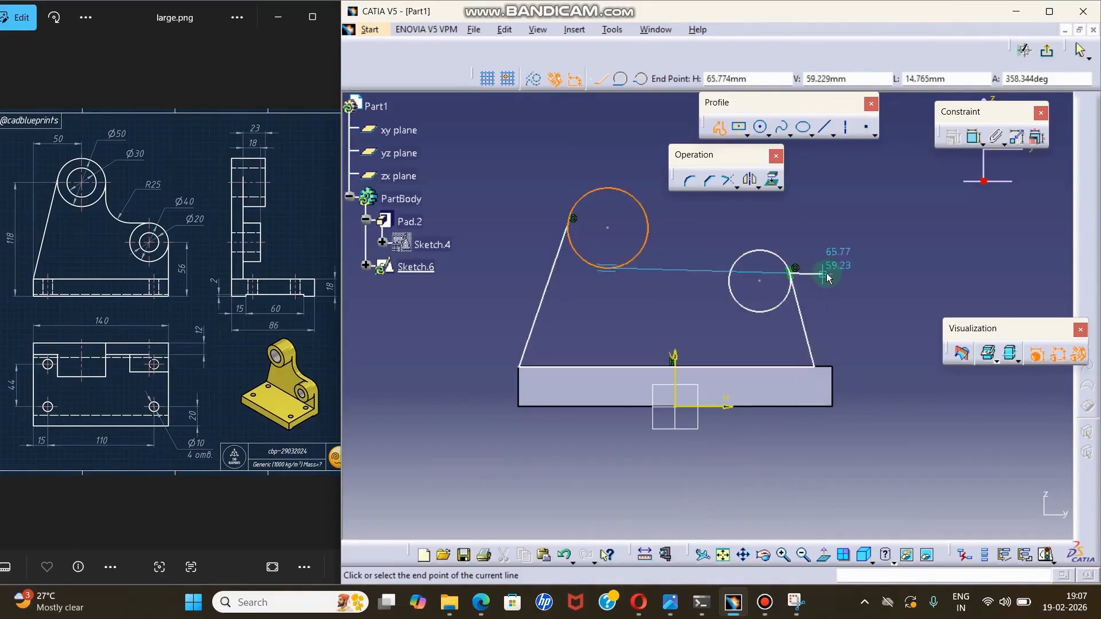
pyautogui.press('Escape')
pyautogui.press('Escape')
# Constrain the line between the small circle and the plate's top edge as vertical.
pyautogui.click(800, 306)
pyautogui.click(953, 137)
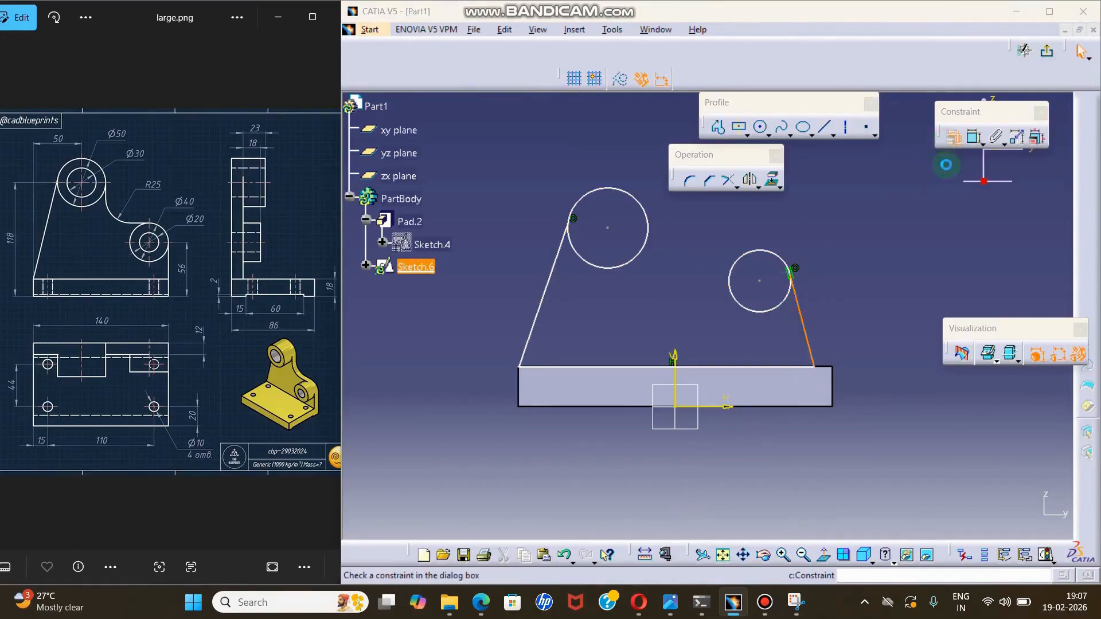
pyautogui.click(911, 278)
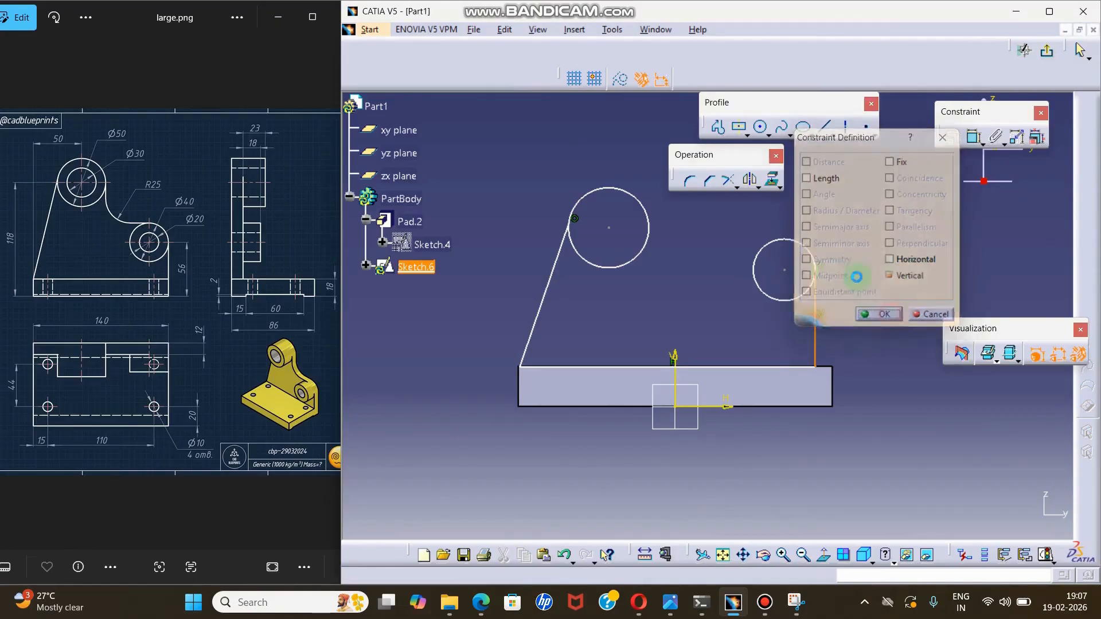
pyautogui.click(879, 316)
pyautogui.click(852, 224)
# Draw a line about 22 mm straight down from the large circle's inner side and another across to the small circle's top.
pyautogui.click(717, 127)
pyautogui.click(651, 206)
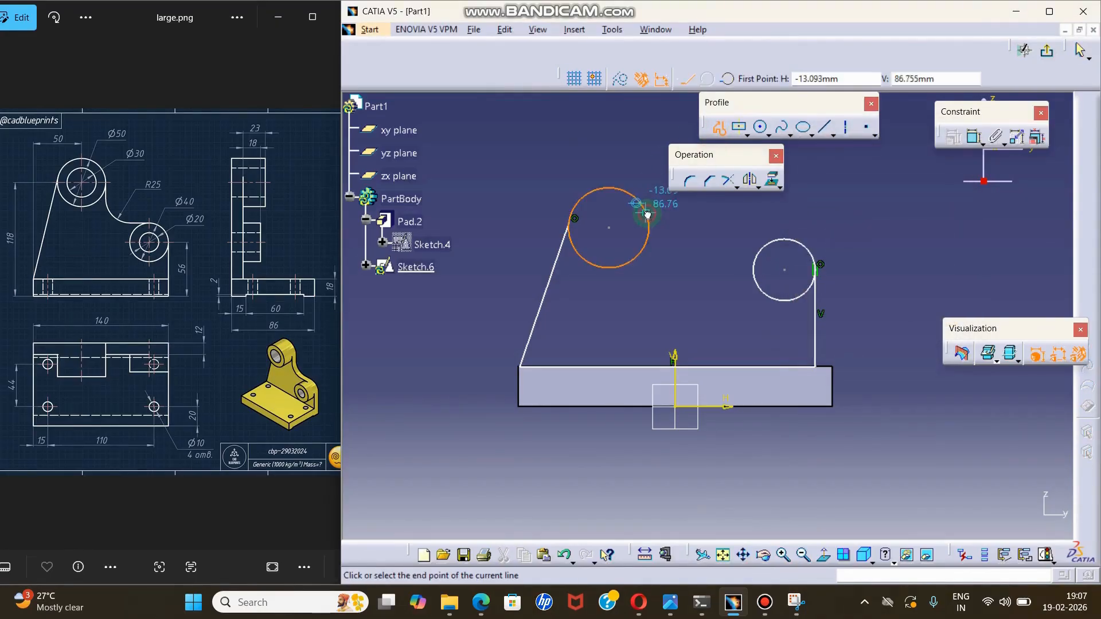
pyautogui.click(647, 264)
pyautogui.doubleClick(780, 239)
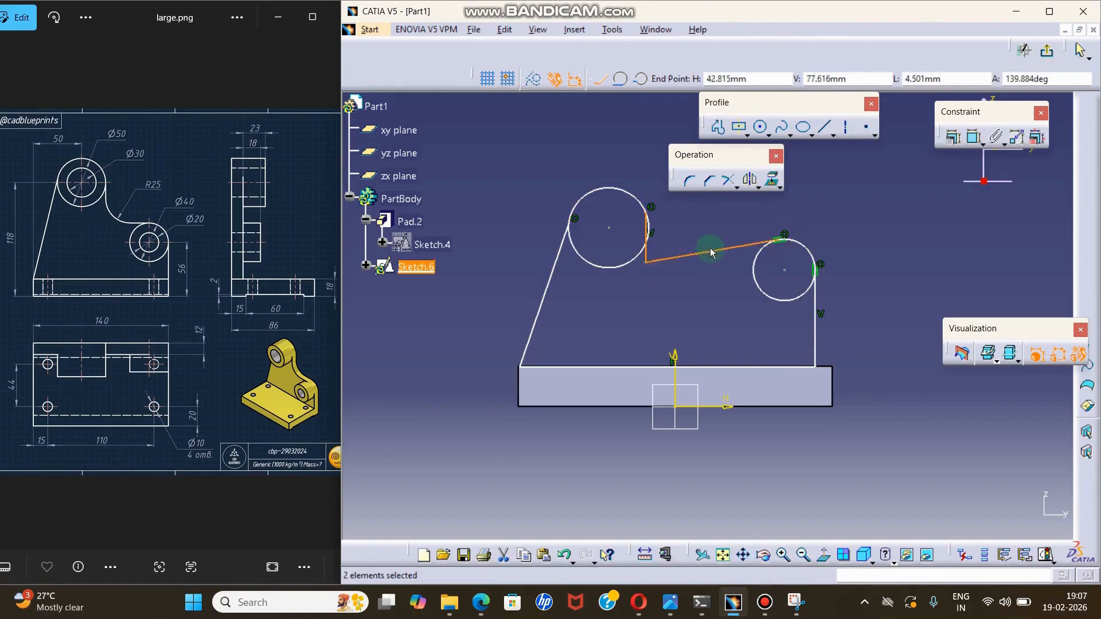
# Constrain the line running to the small circle's top as horizontal.
pyautogui.click(974, 137)
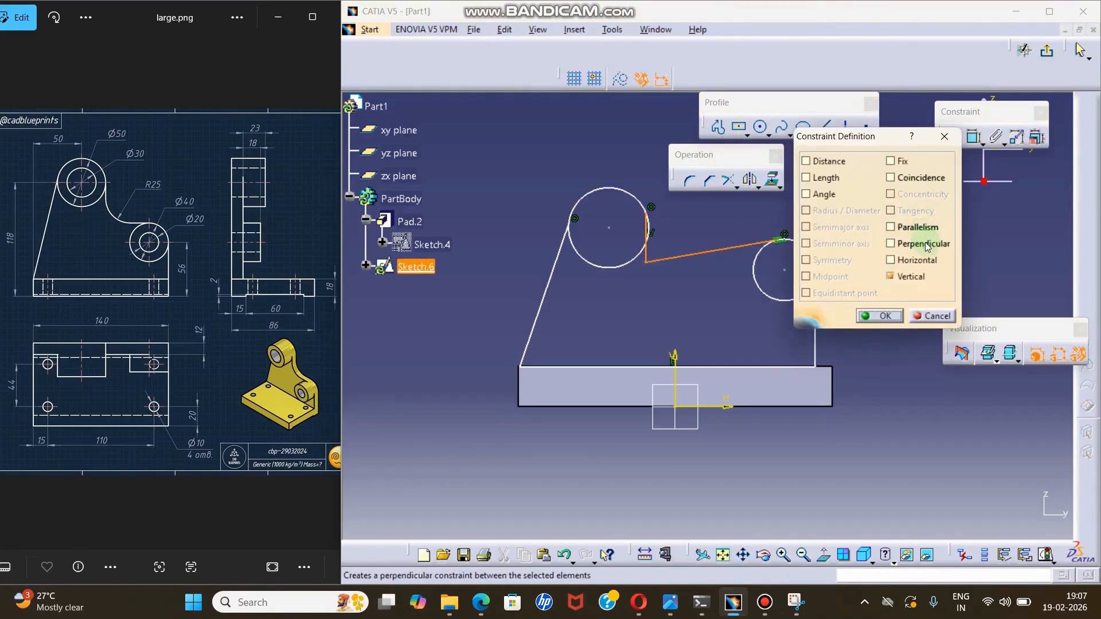
pyautogui.click(891, 260)
pyautogui.click(879, 316)
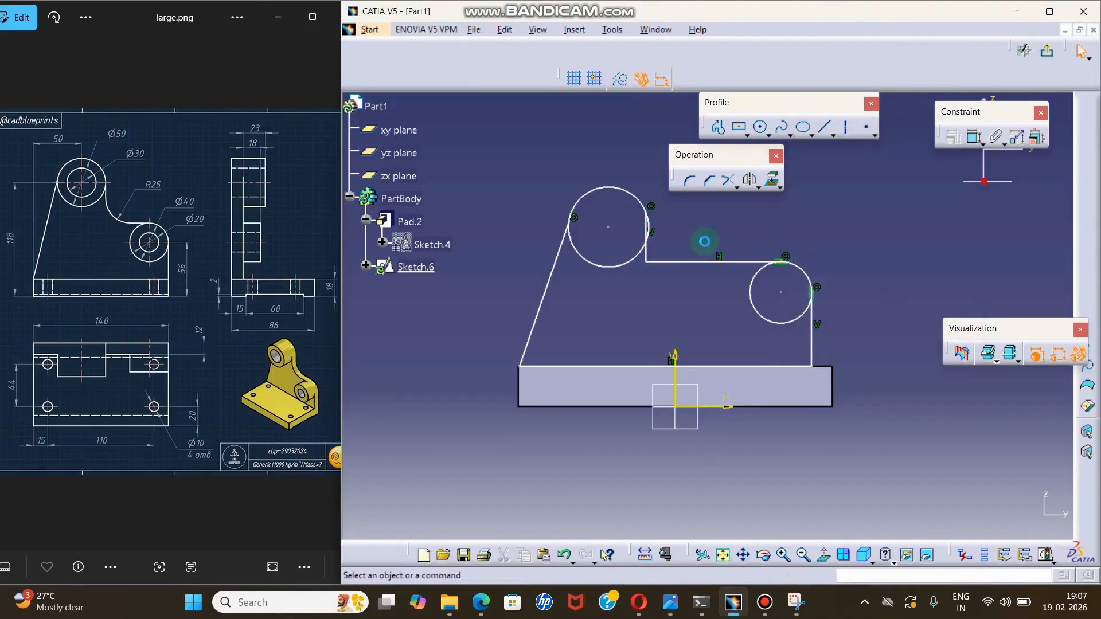
# Constrain the short vertical line tangent to the large circle and exit the sketch.
pyautogui.click(647, 244)
pyautogui.keyDown('ctrl'); pyautogui.click(644, 202); pyautogui.keyUp('ctrl')
pyautogui.click(954, 139)
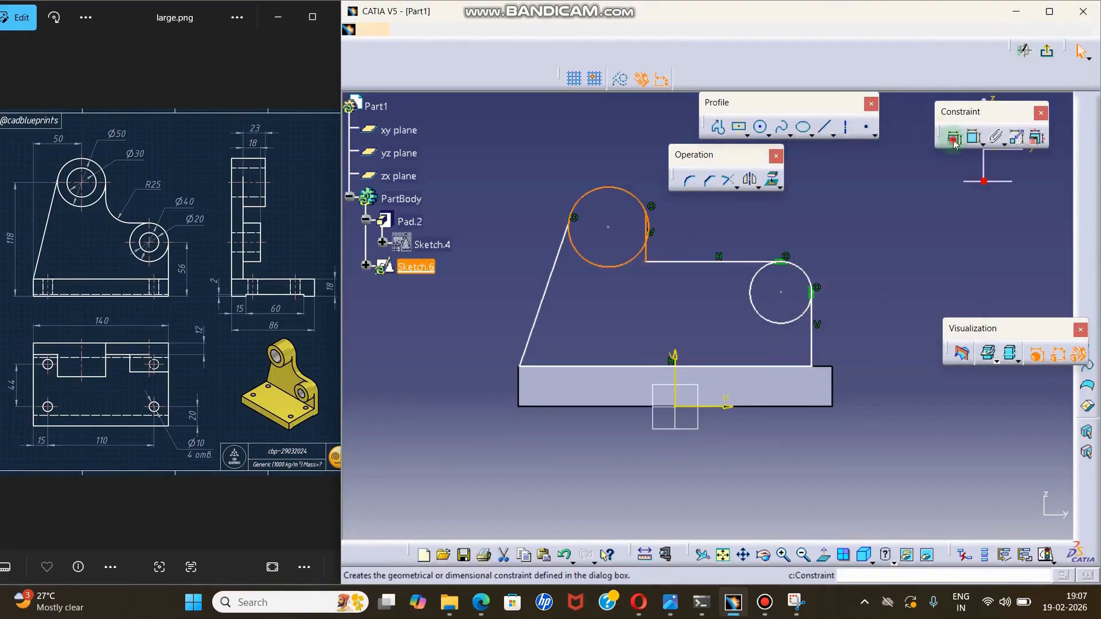
pyautogui.click(912, 211)
pyautogui.click(891, 331)
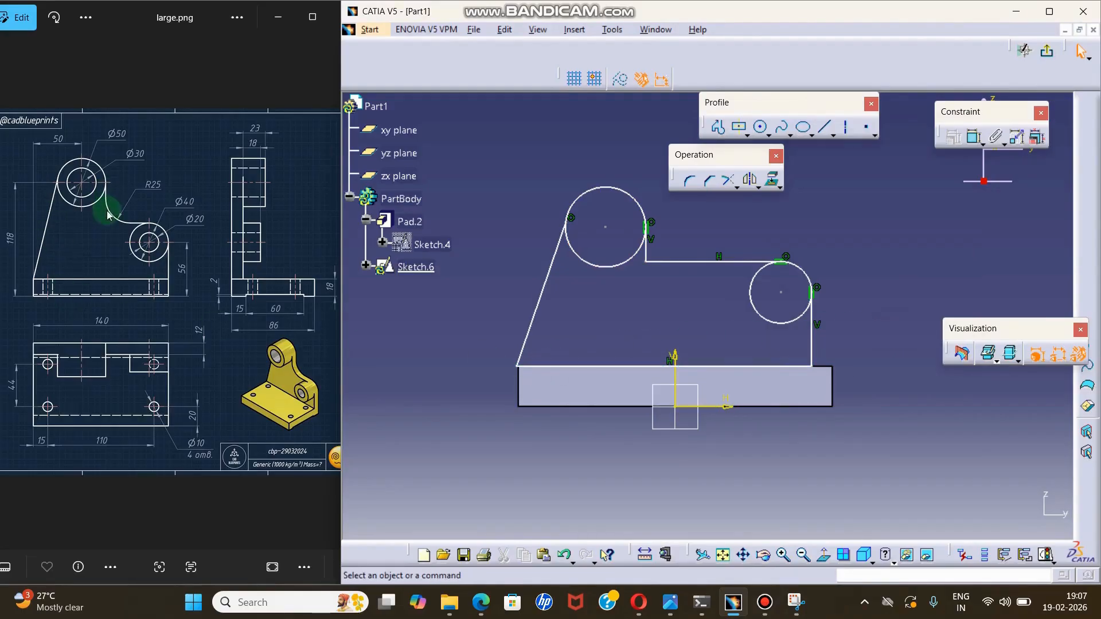
pyautogui.click(1049, 56)
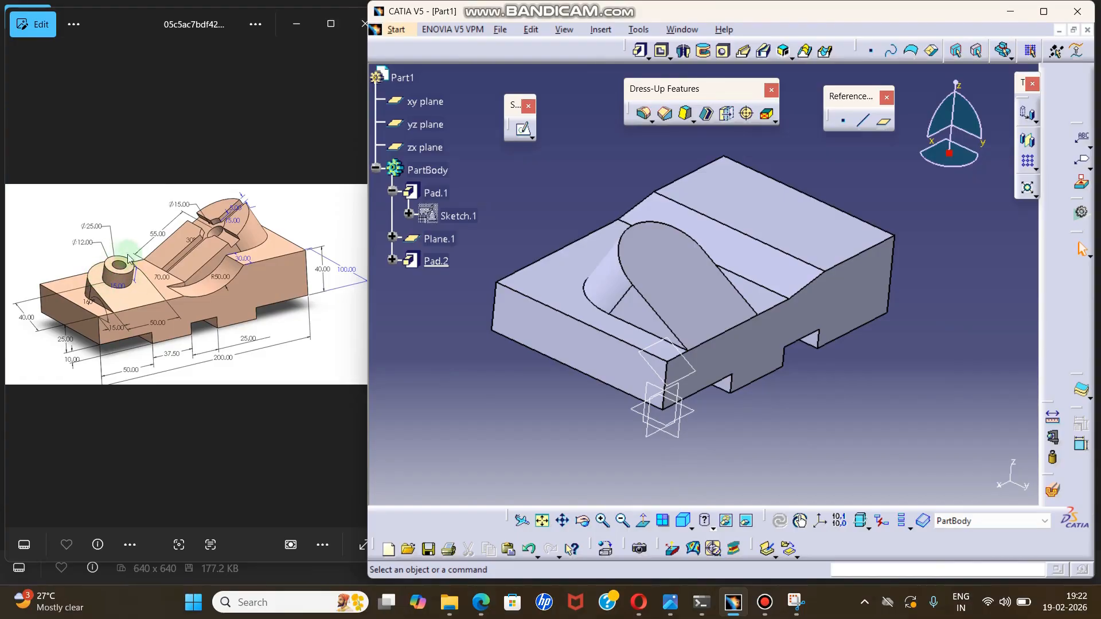
pyautogui.moveTo(681, 267); pyautogui.dragTo(679, 282, button='middle')
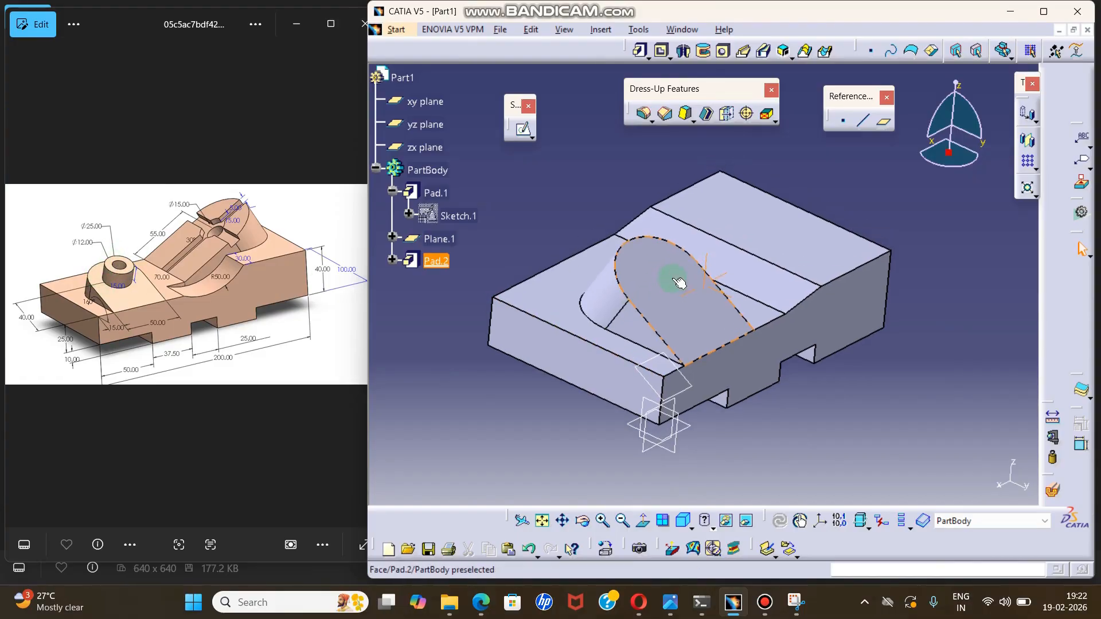
# Start a sketch on the round-topped boss's sloped face and draw a circle about 16 mm in radius near the arc's centre.
pyautogui.click(524, 130)
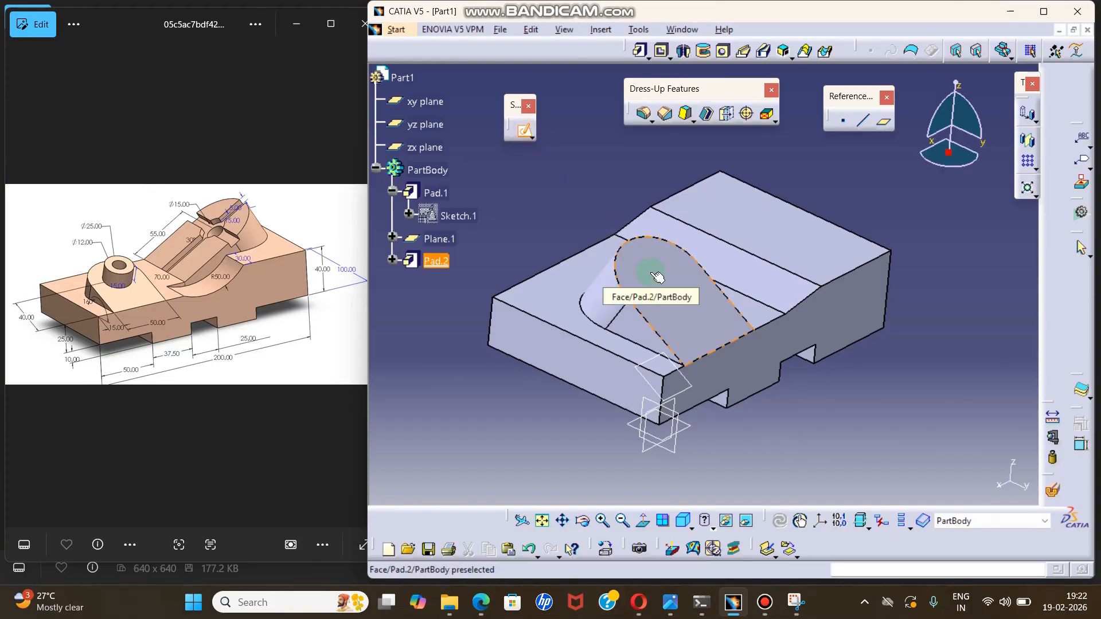
pyautogui.click(655, 273)
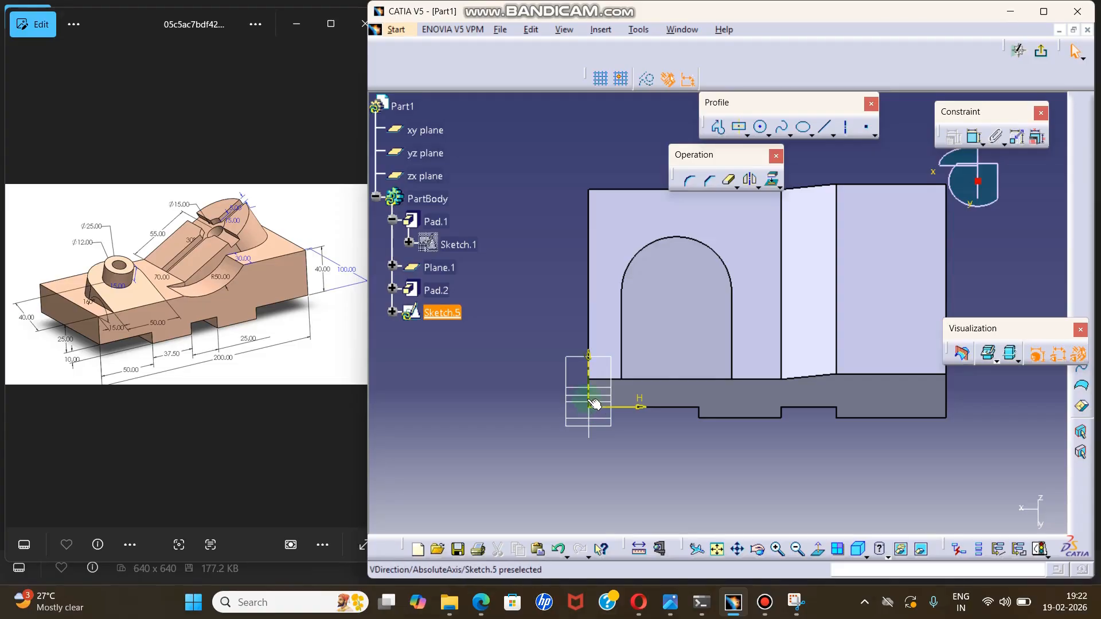
pyautogui.moveTo(651, 360); pyautogui.dragTo(638, 386, button='middle')
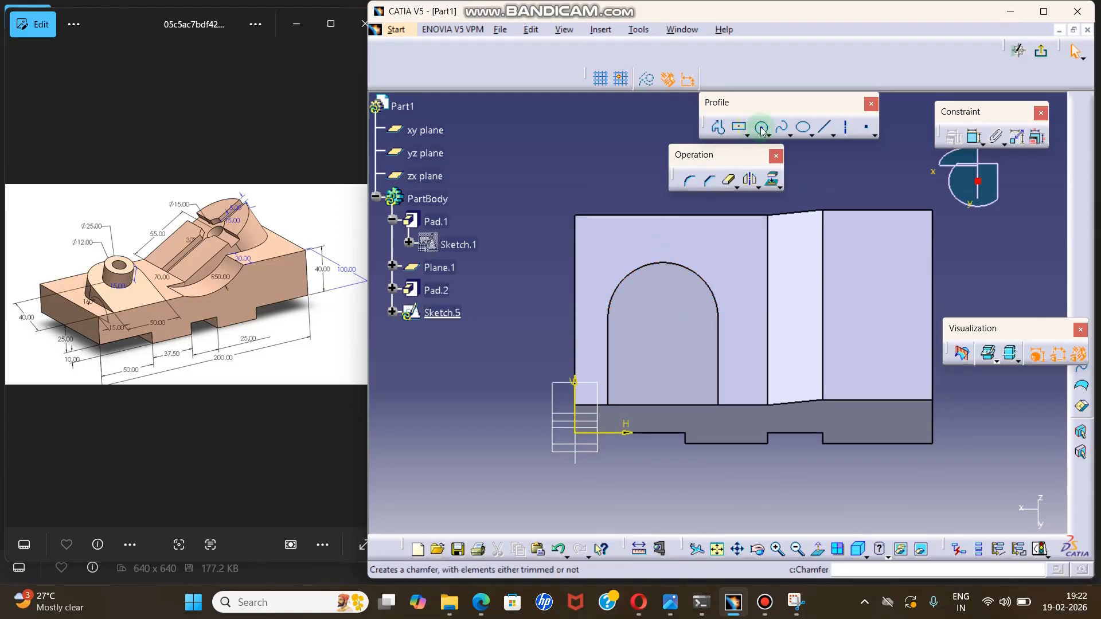
pyautogui.click(762, 129)
pyautogui.click(657, 310)
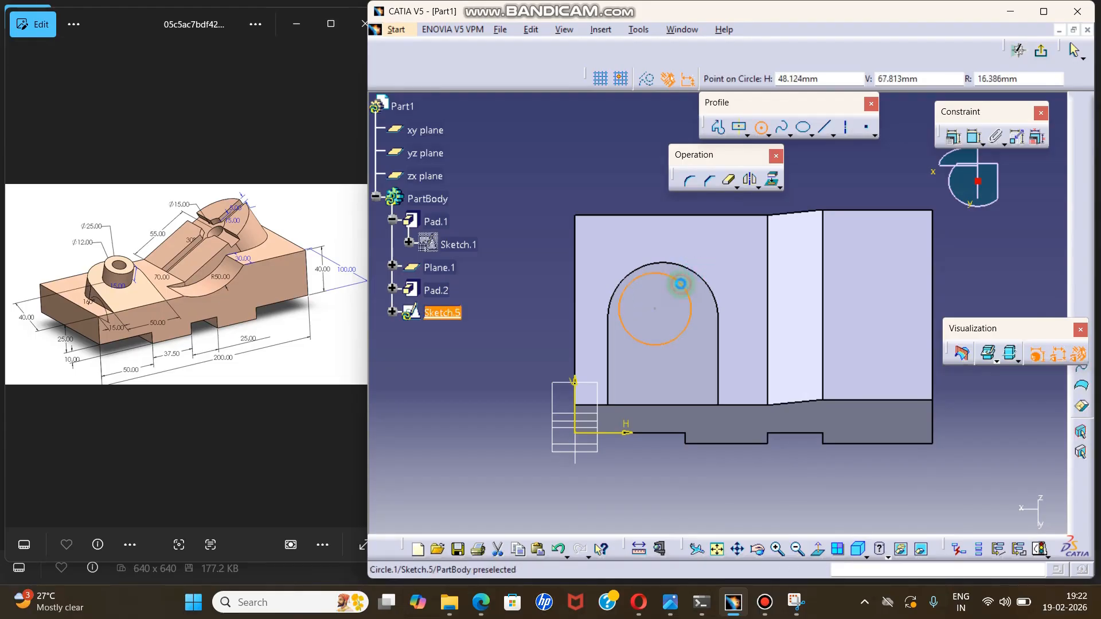
pyautogui.click(681, 284)
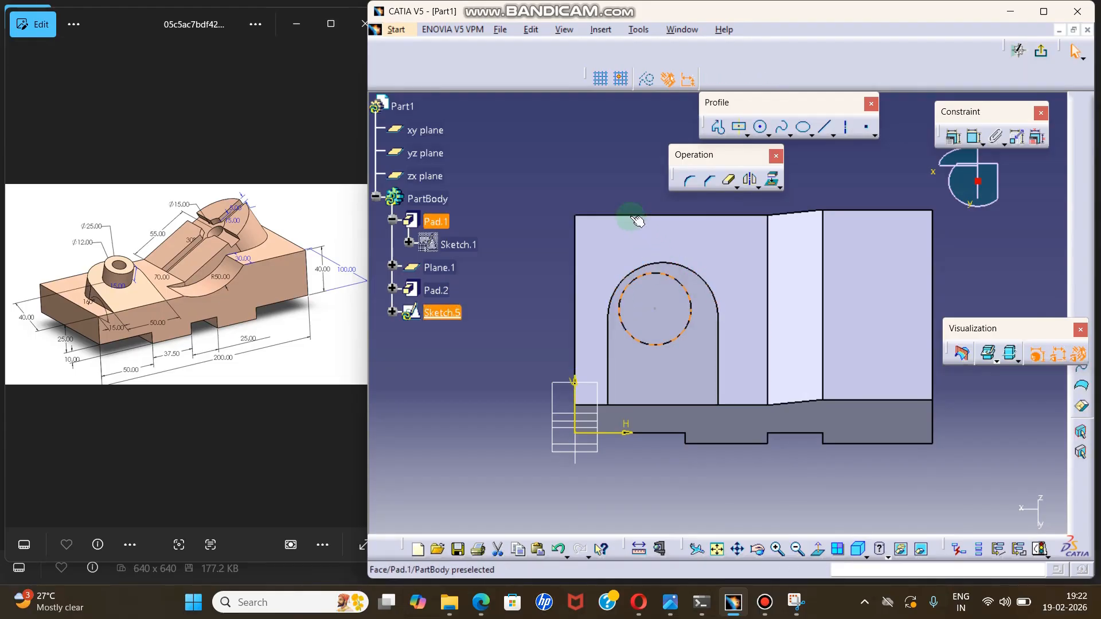
# Constrain the circle concentric with the boss's rounded top edge and exit the sketch.
pyautogui.click(665, 275)
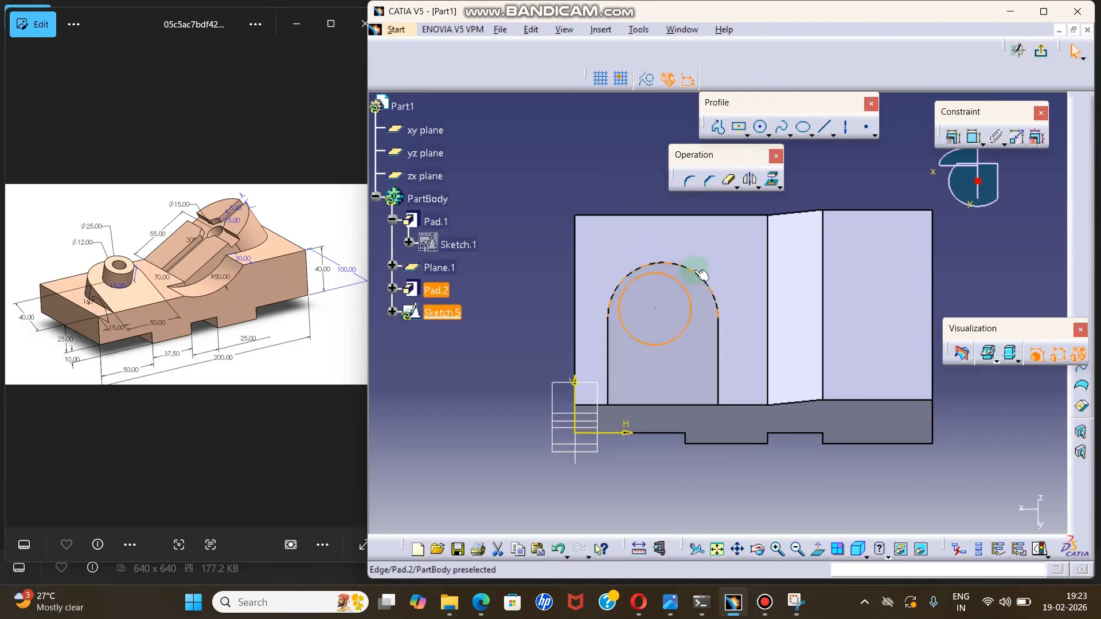
pyautogui.click(953, 137)
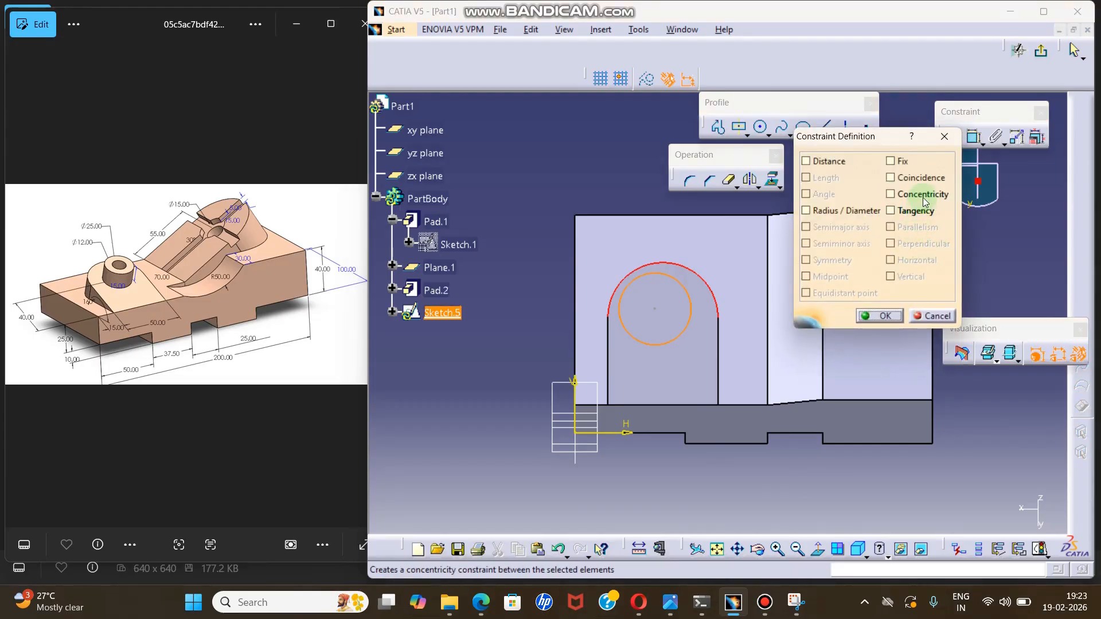
pyautogui.click(923, 195)
pyautogui.click(879, 315)
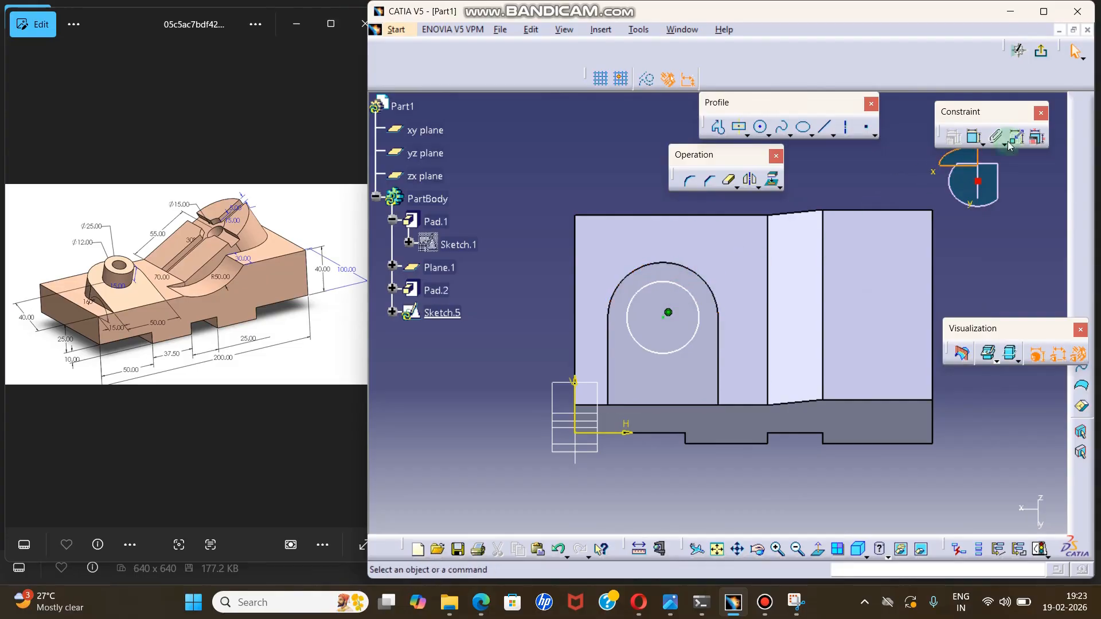
pyautogui.click(1045, 50)
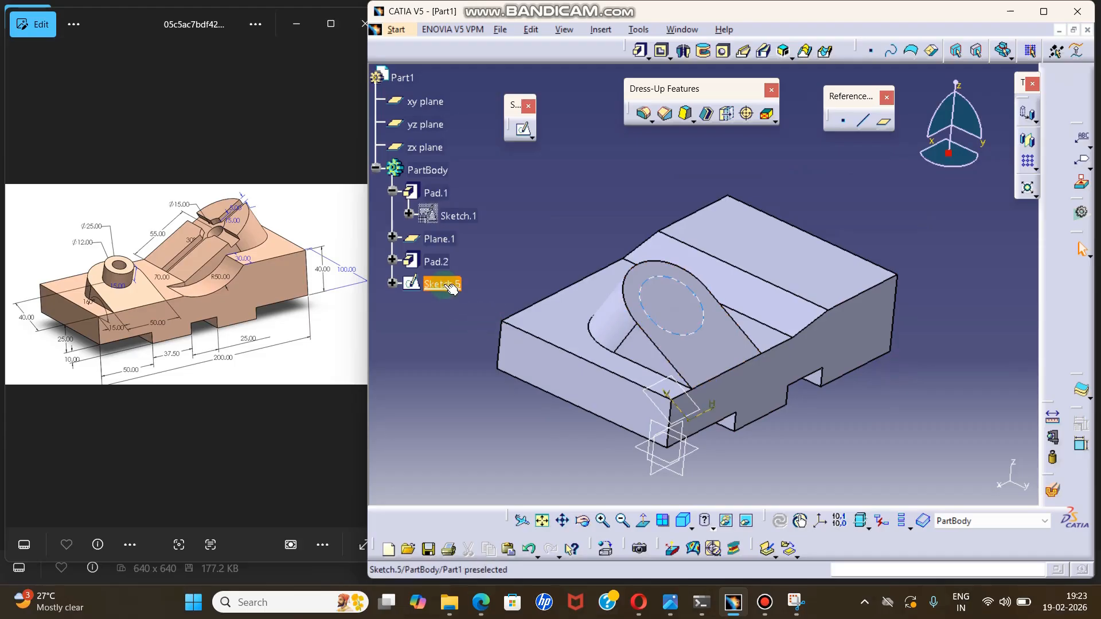
# Delete the circle sketch on the boss's sloped face.
pyautogui.rightClick(452, 295)
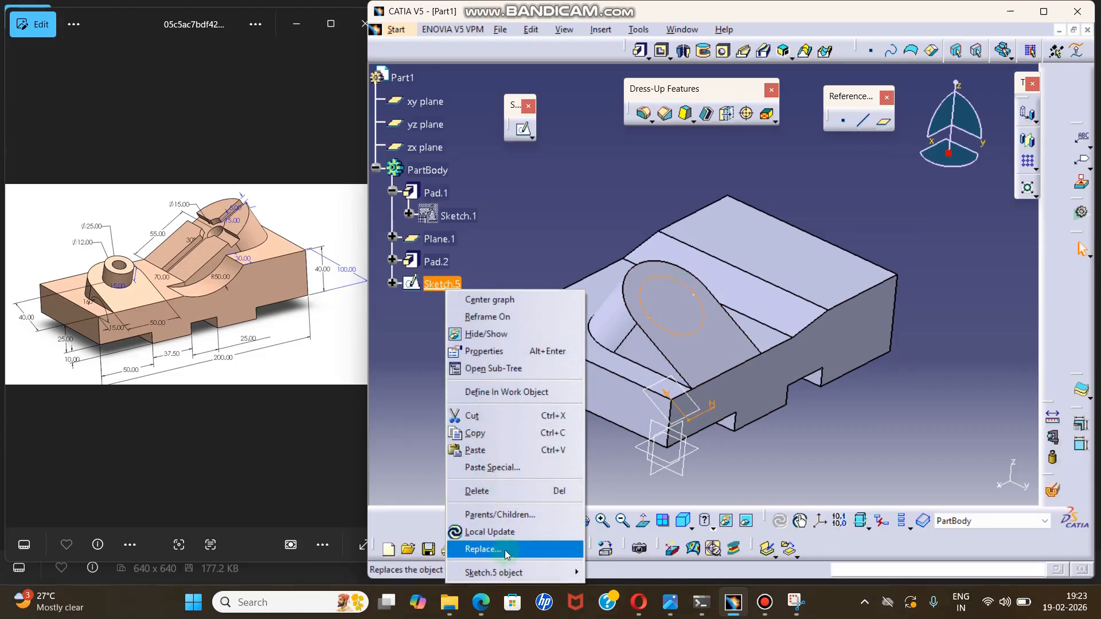
pyautogui.click(482, 491)
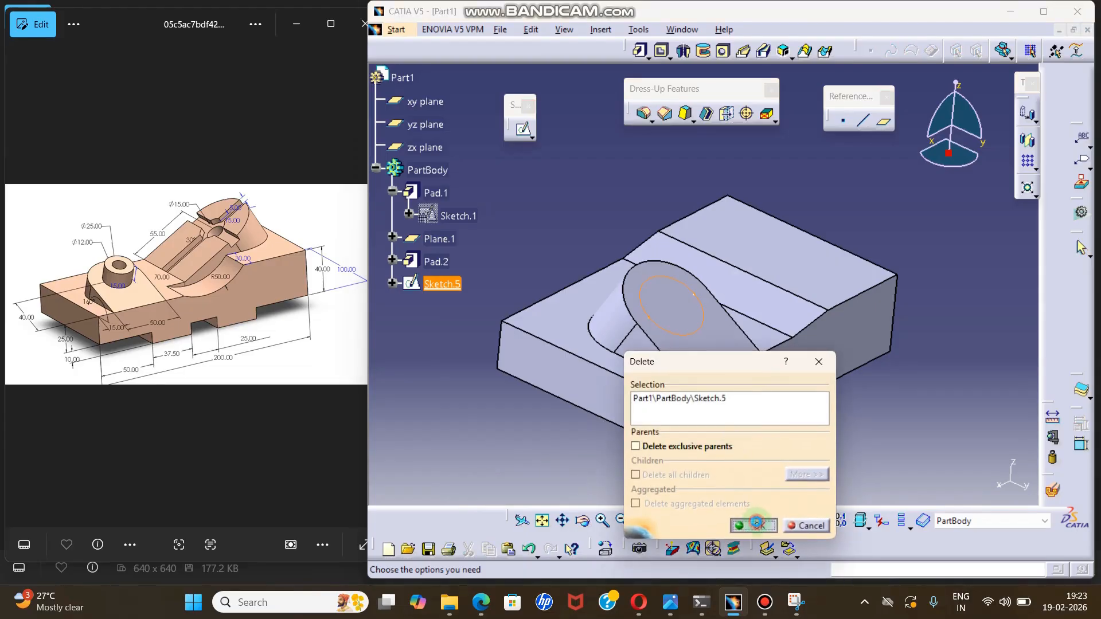
pyautogui.click(756, 523)
# Create a reference point at the centre of the boss's rounded top edge, using the Circle / Sphere / Ellipse center type.
pyautogui.click(847, 122)
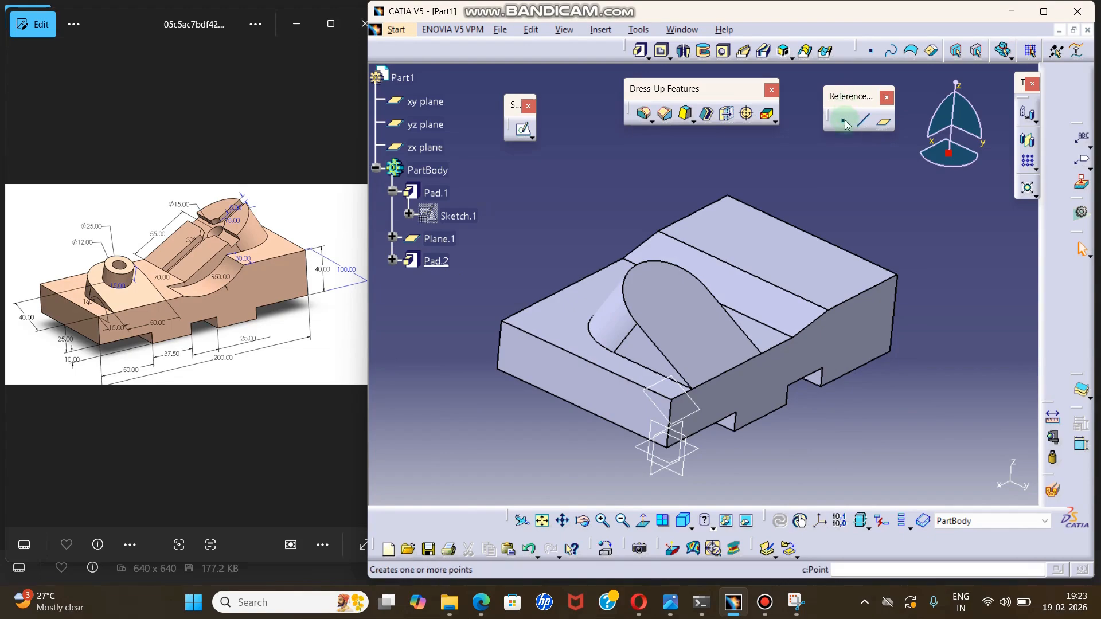
pyautogui.click(844, 119)
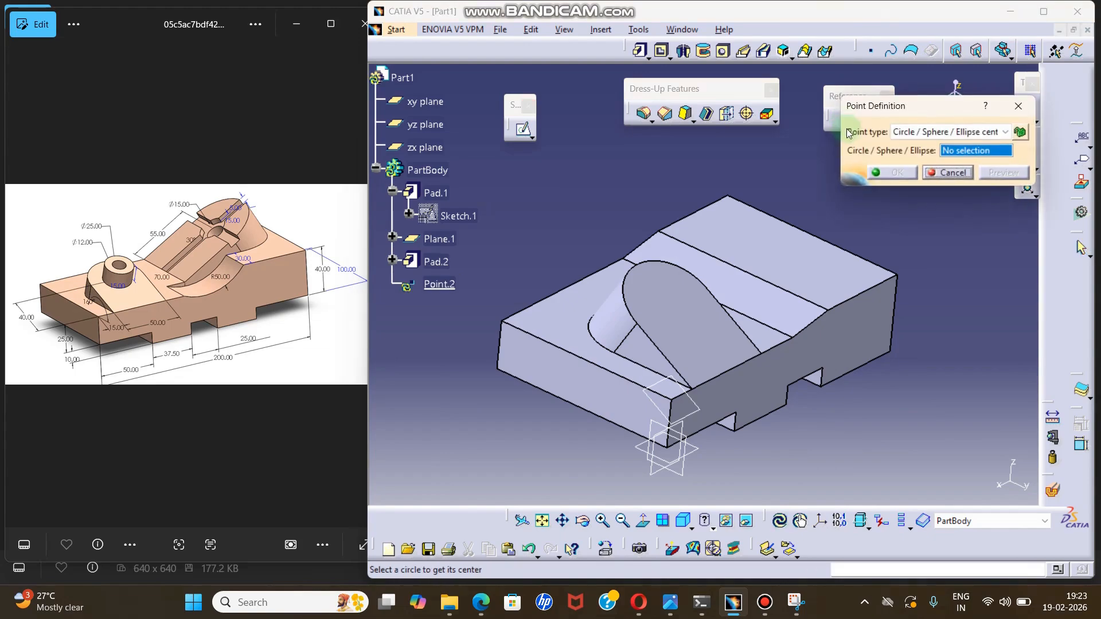
pyautogui.click(909, 134)
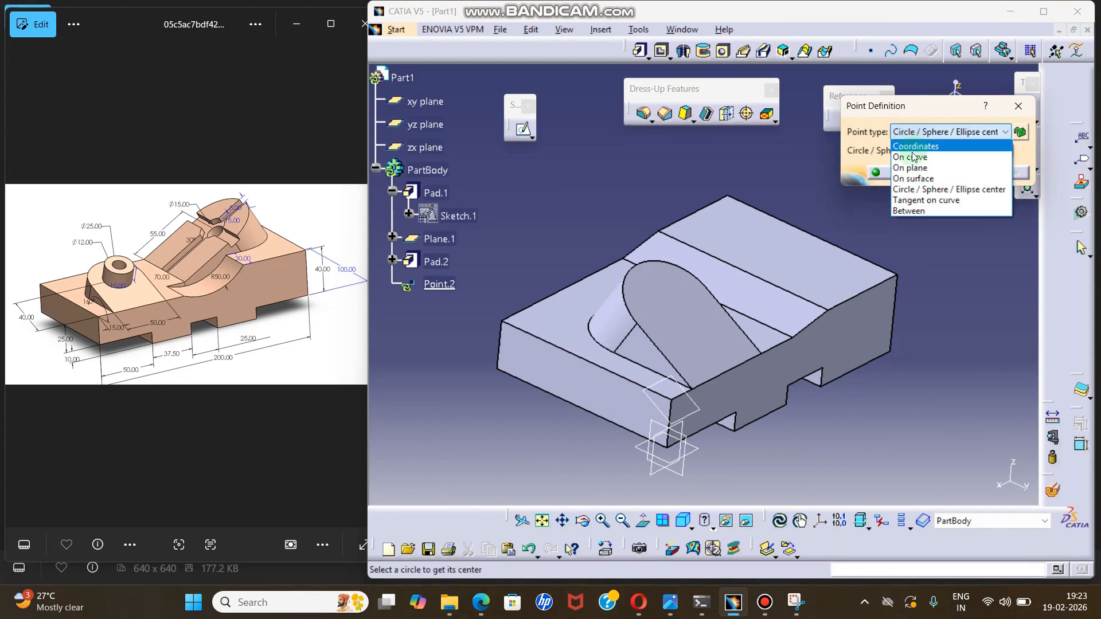
pyautogui.click(925, 191)
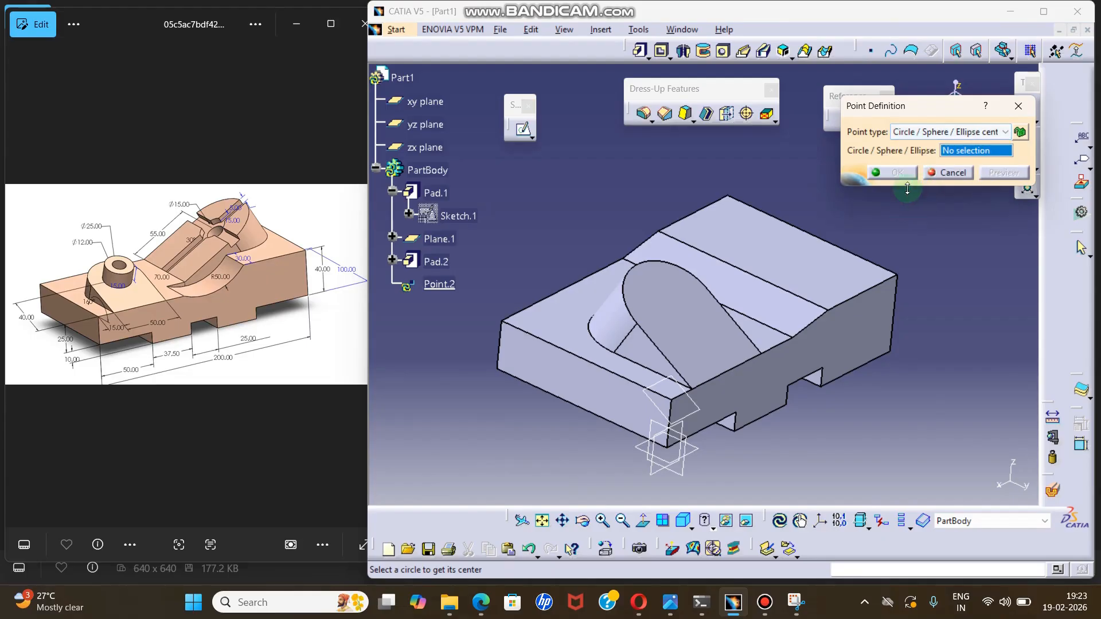
pyautogui.click(629, 293)
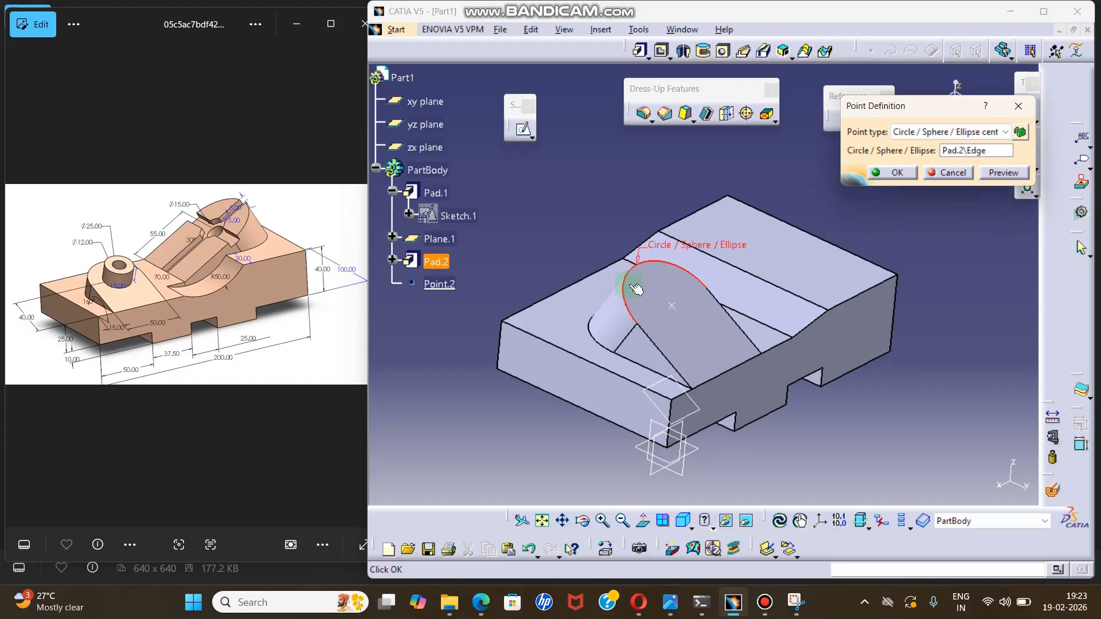
pyautogui.click(898, 172)
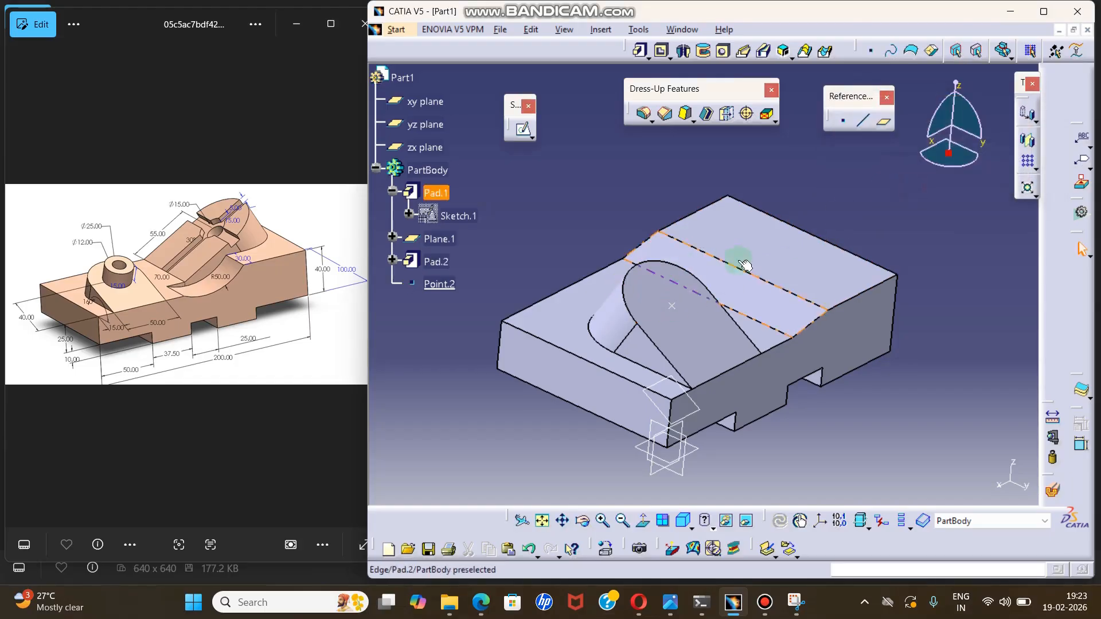
# Create a positioned sketch on the boss's sloped face with its origin set by Projection point to the arc's centre point.
pyautogui.click(534, 137)
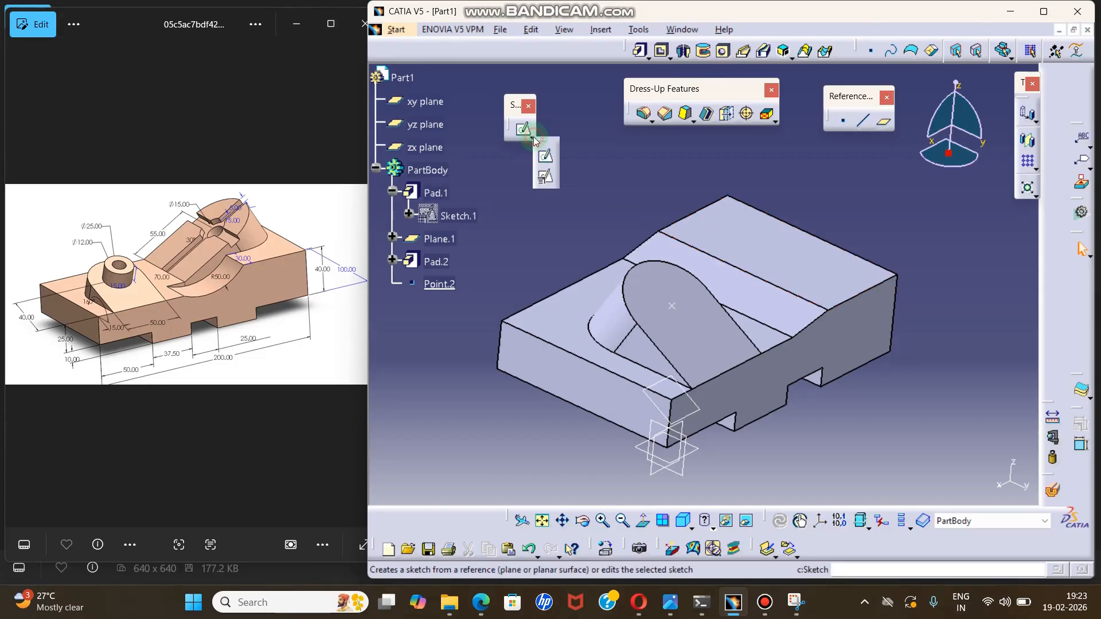
pyautogui.click(546, 178)
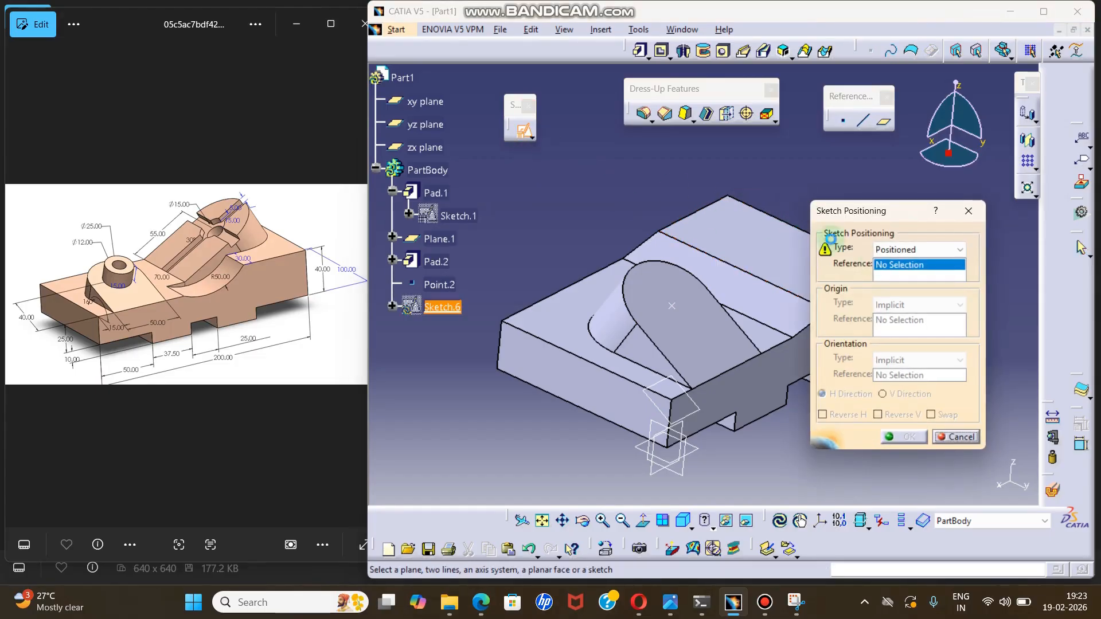
pyautogui.click(698, 319)
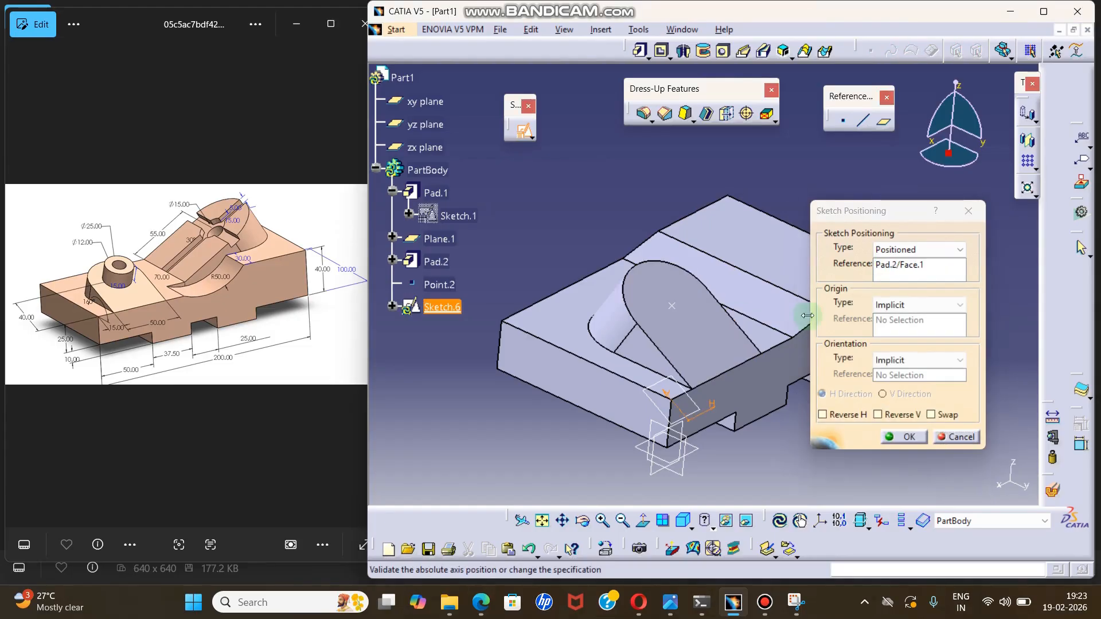
pyautogui.moveTo(756, 341); pyautogui.dragTo(725, 345, button='middle')
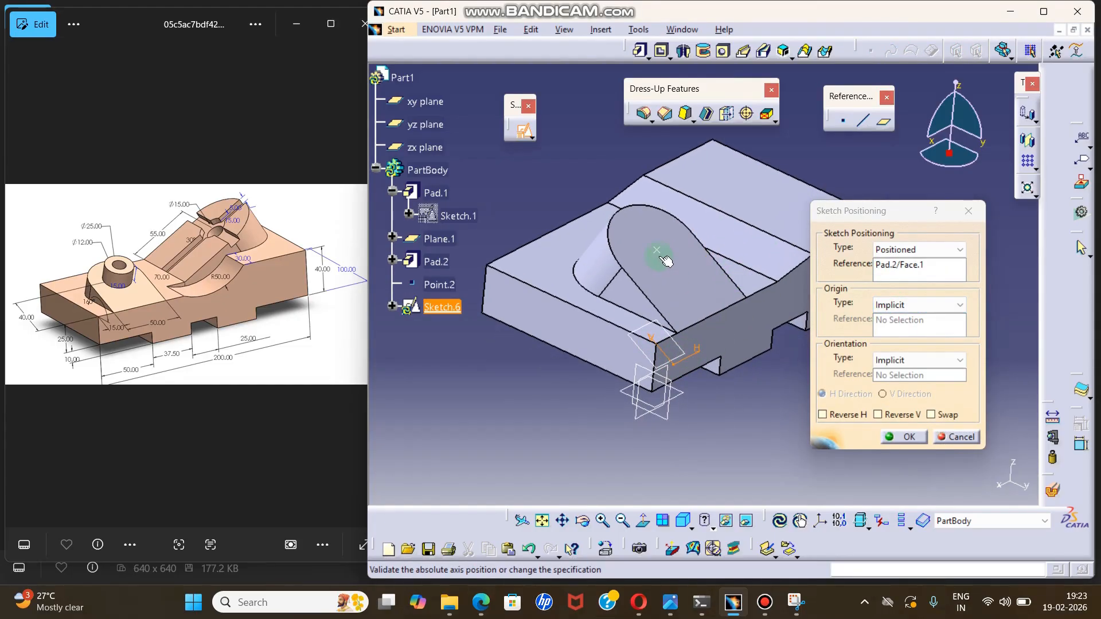
pyautogui.click(886, 299)
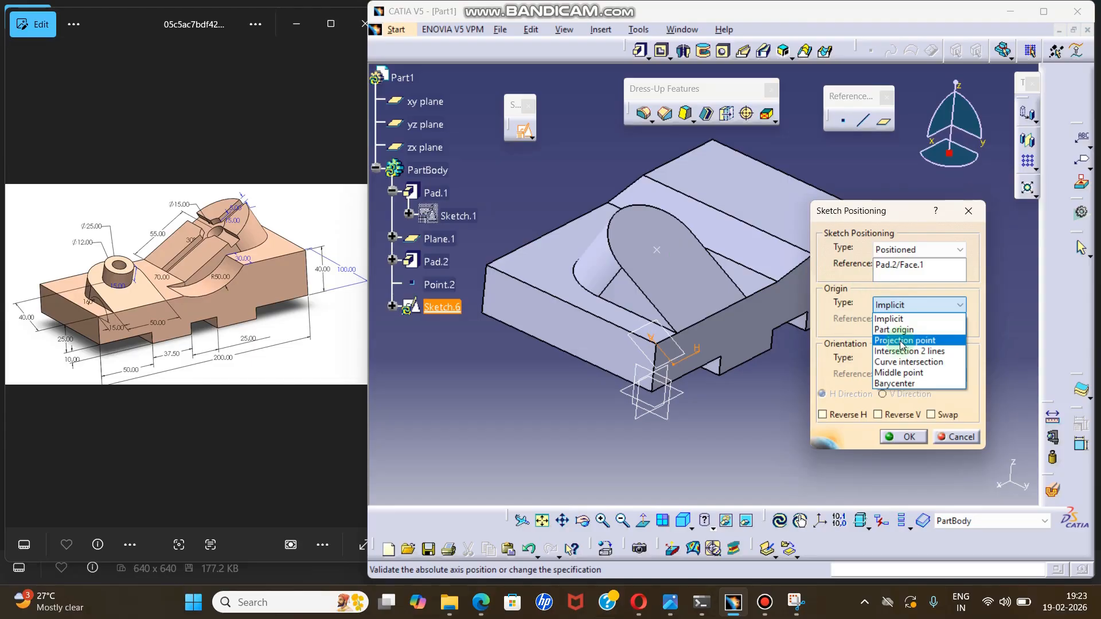
pyautogui.click(902, 342)
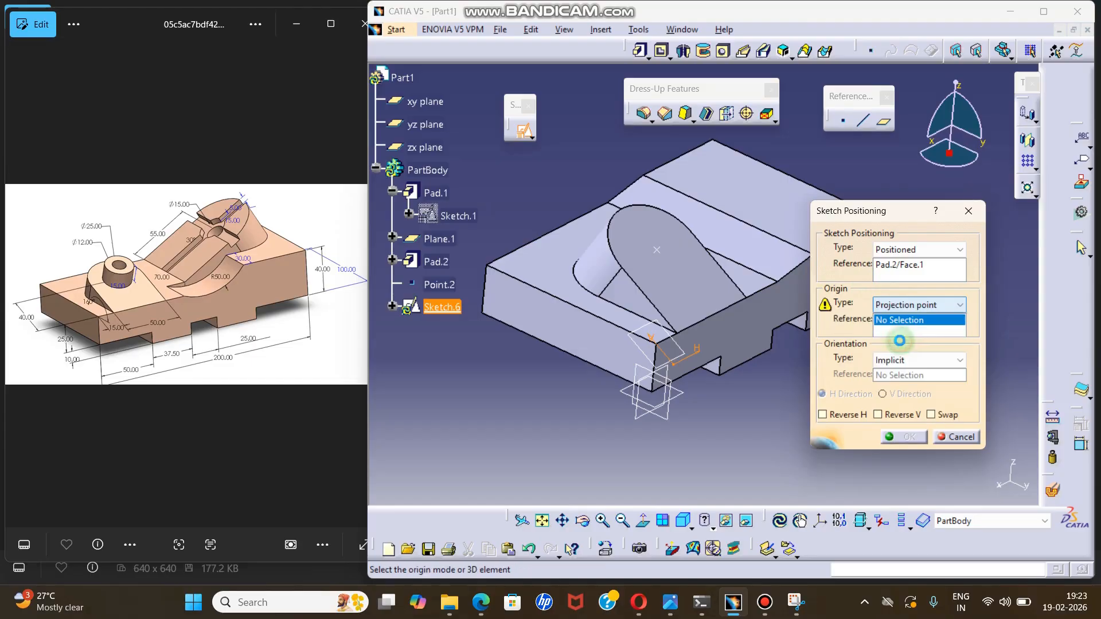
pyautogui.click(668, 260)
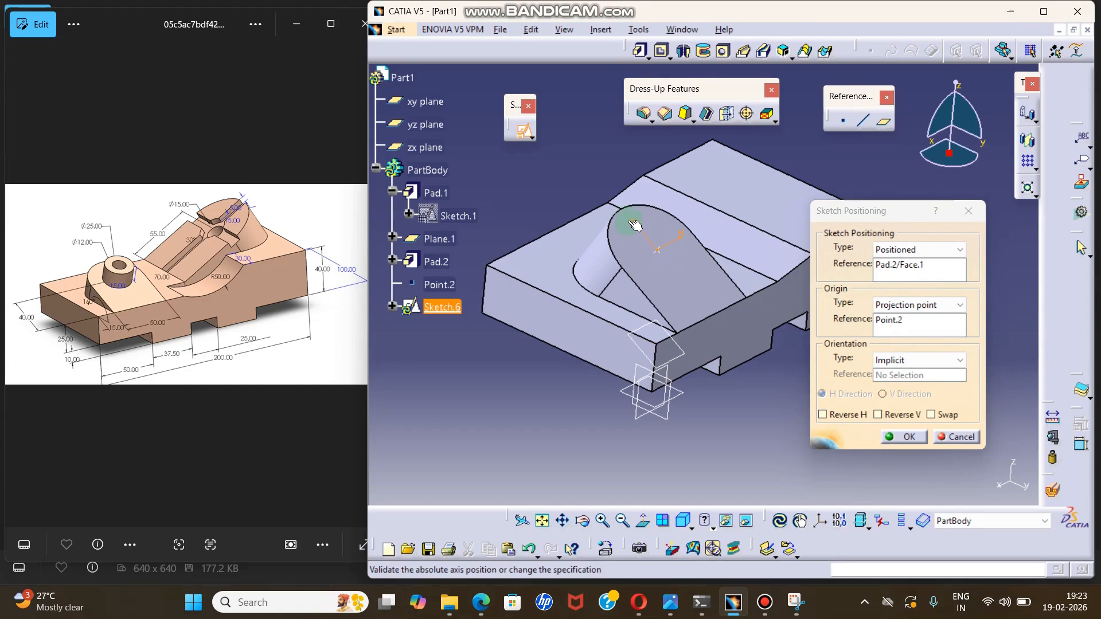
pyautogui.click(904, 437)
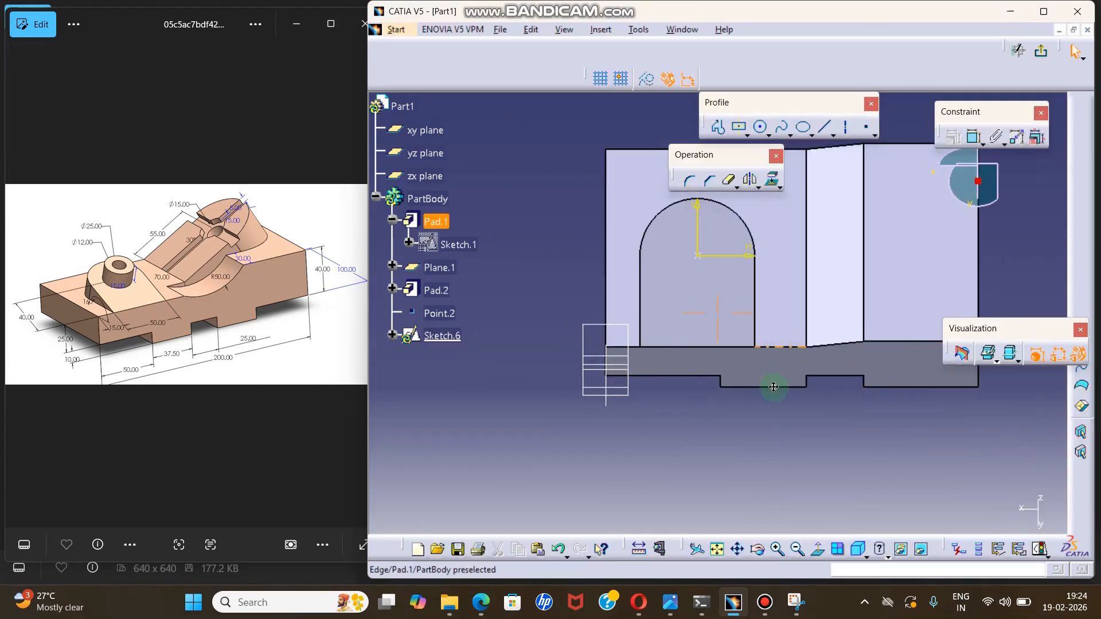
# Draw a circle about 33 mm in diameter centred on the sketch origin.
pyautogui.click(758, 127)
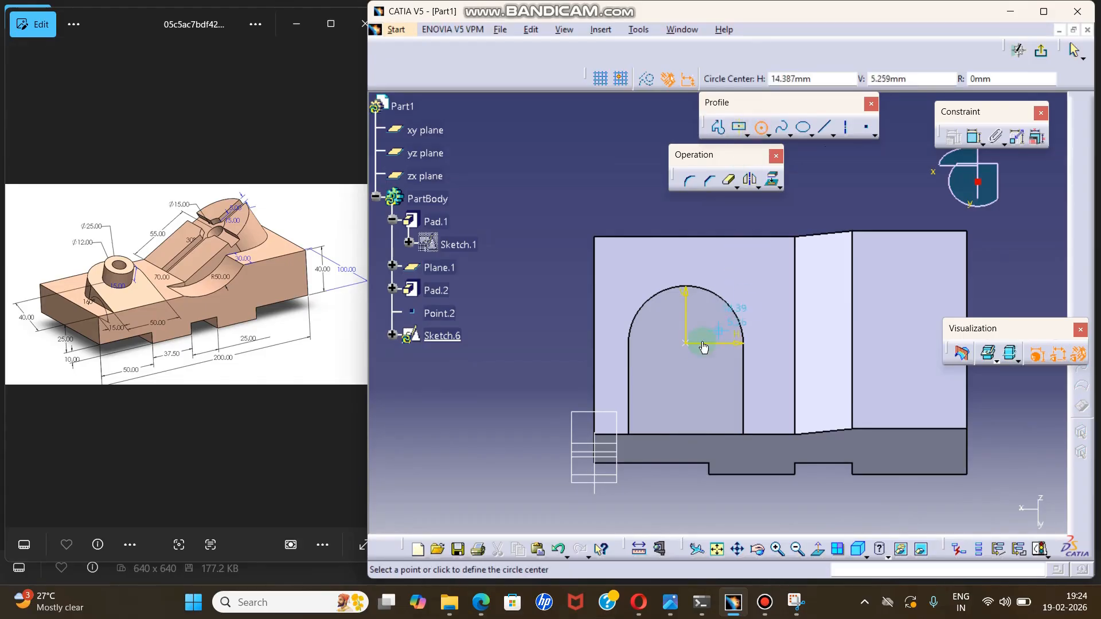
pyautogui.click(685, 343)
pyautogui.click(704, 310)
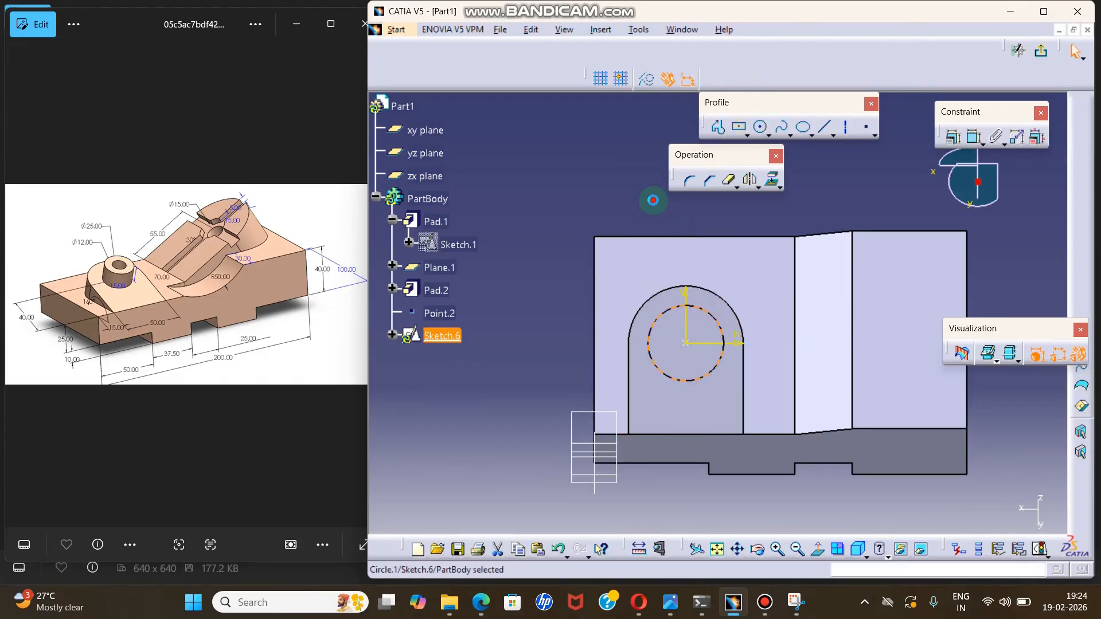
# Dimension the circle's diameter, set it to 24 mm and exit the sketch.
pyautogui.click(975, 137)
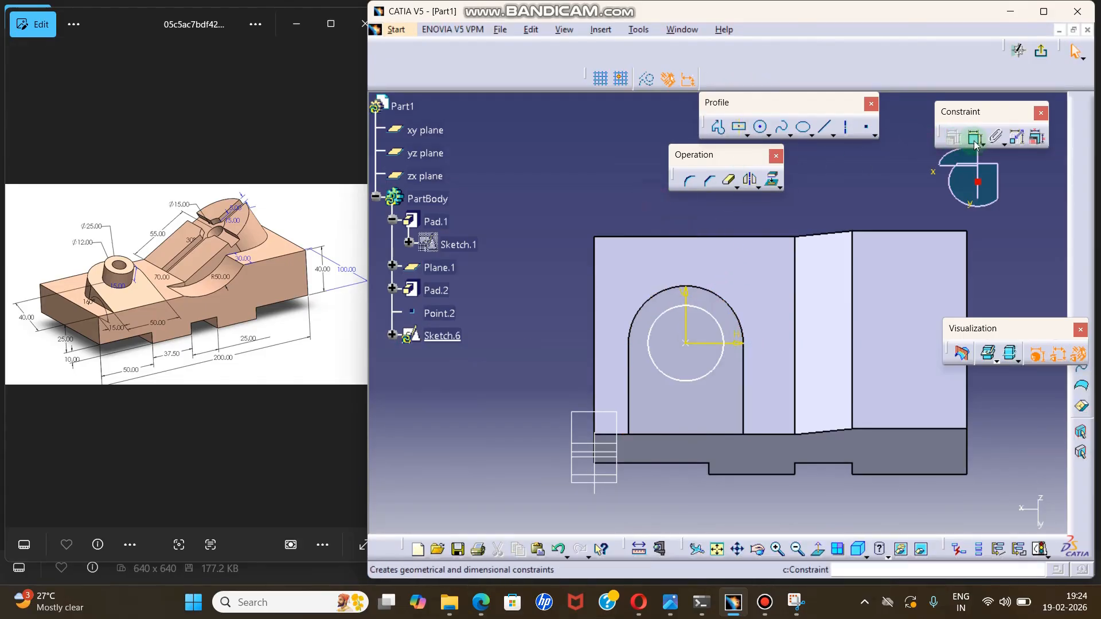
pyautogui.click(713, 315)
pyautogui.click(818, 208)
pyautogui.doubleClick(817, 208)
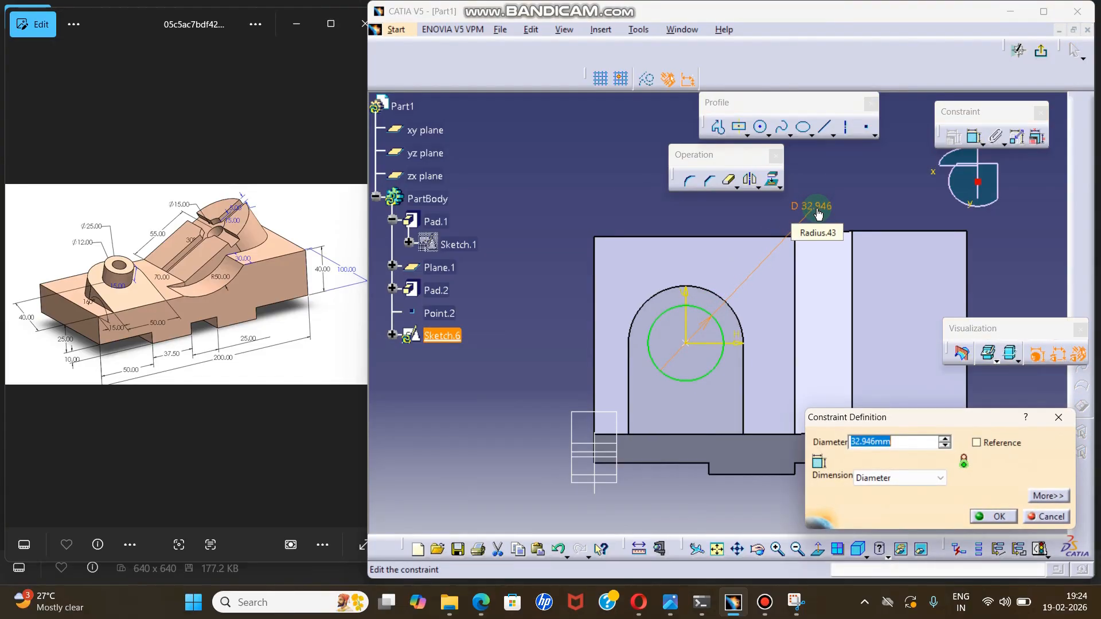
pyautogui.press('Return')
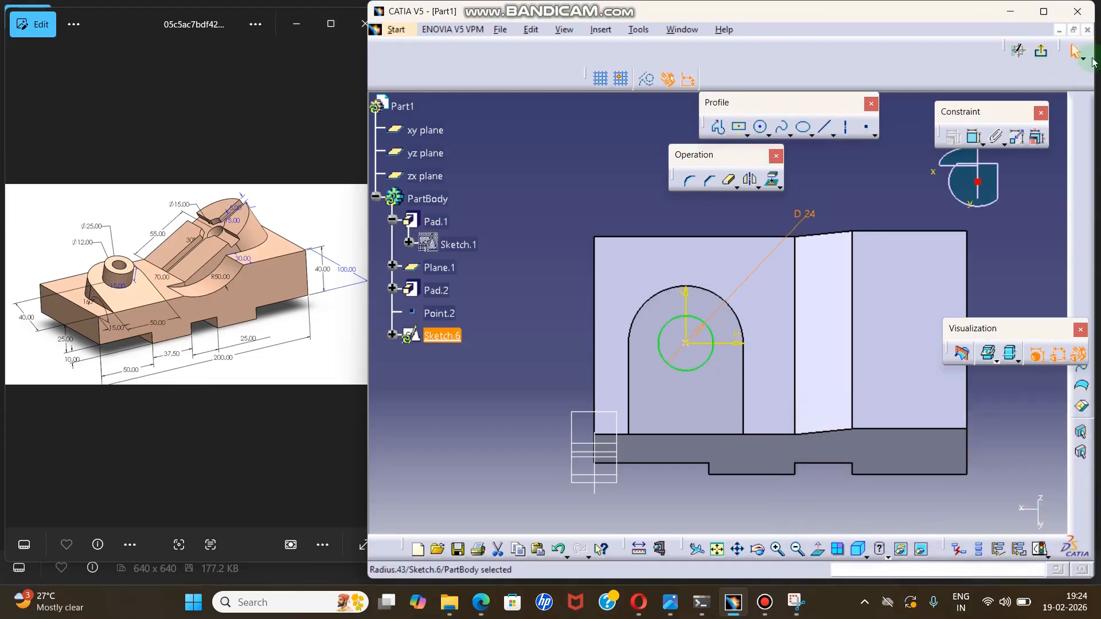
pyautogui.click(1046, 53)
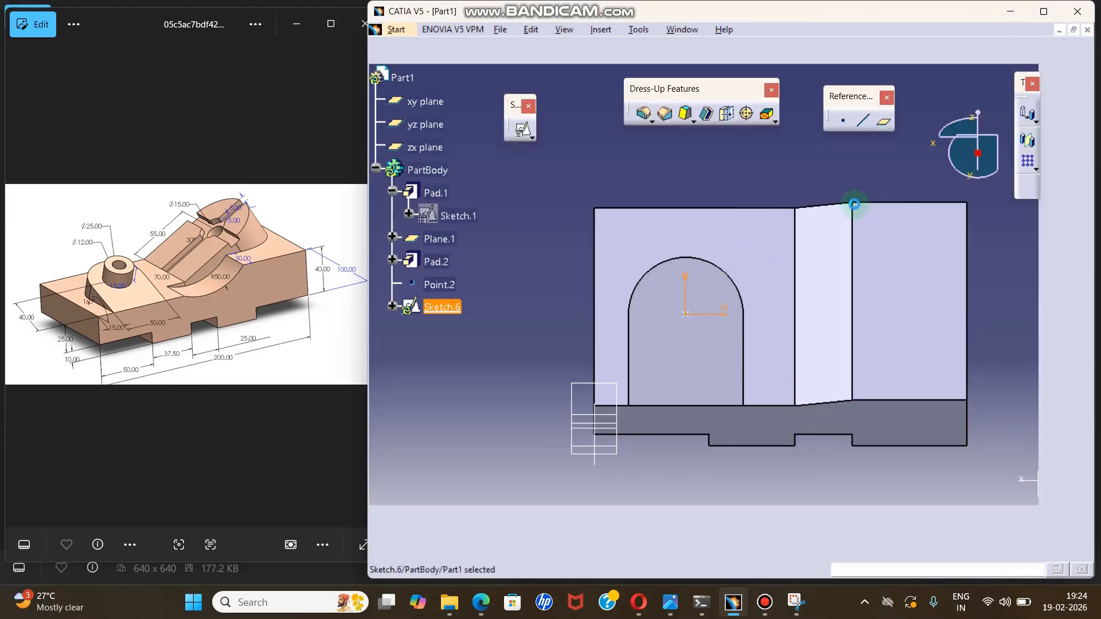
pyautogui.click(992, 357)
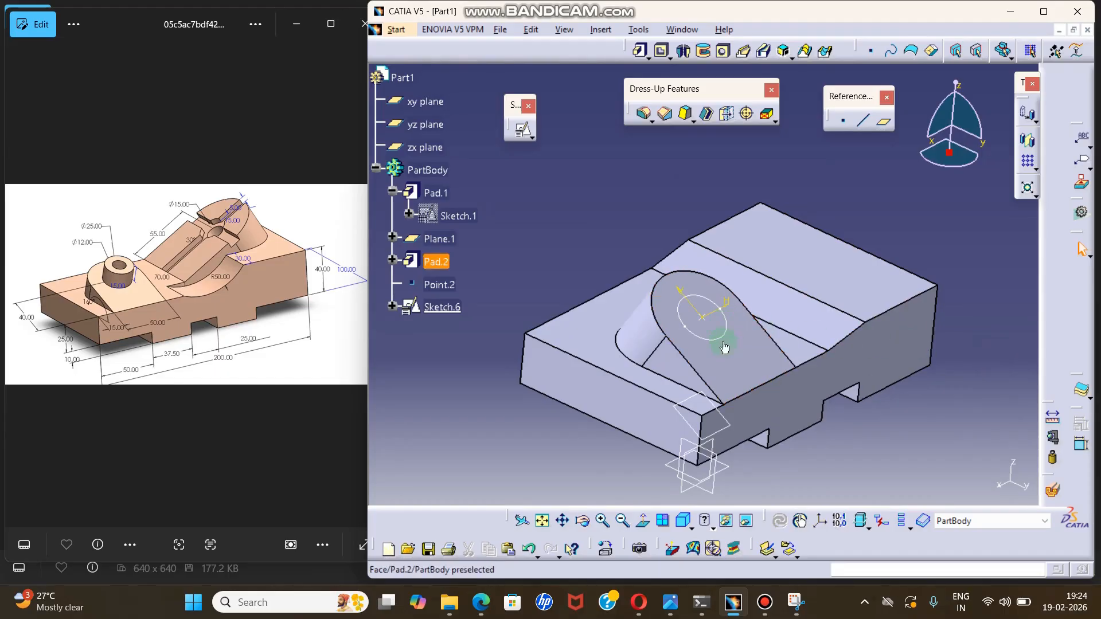
pyautogui.moveTo(707, 314); pyautogui.dragTo(725, 293, button='middle')
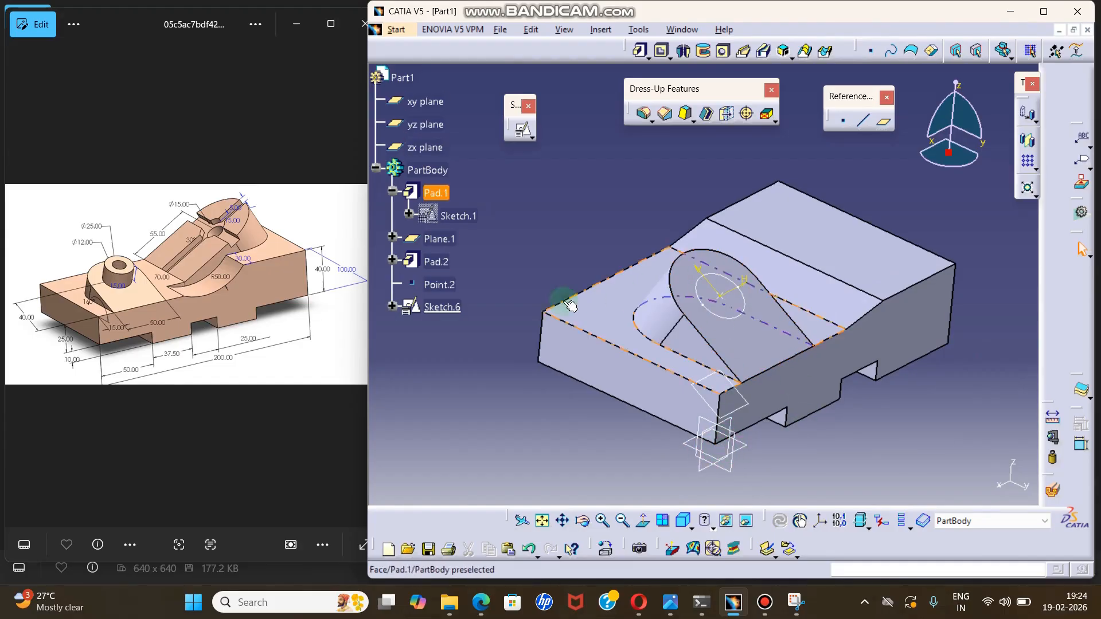
pyautogui.click(733, 279)
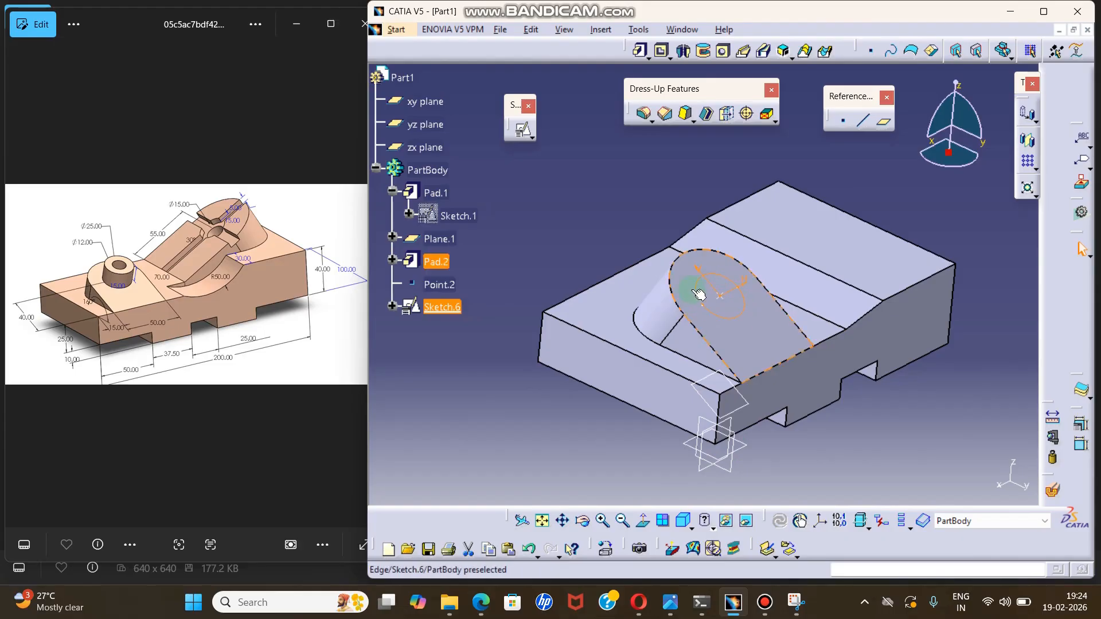
pyautogui.click(674, 150)
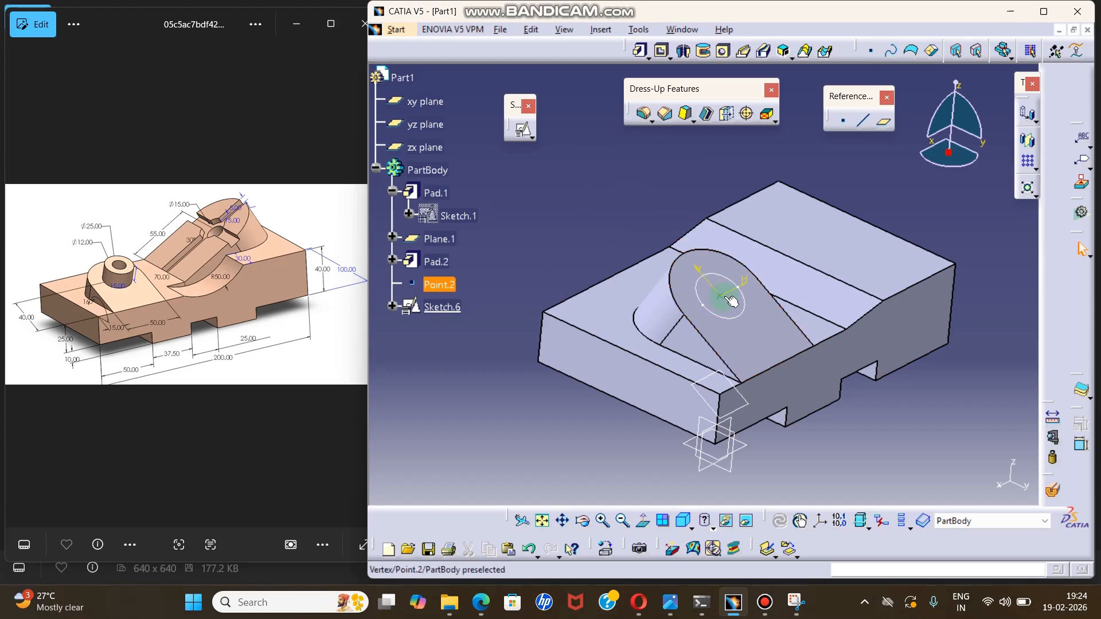
# Define a positioned sketch on the block's lower top face, with its origin set by Projection point to the face's outer corner vertex.
pyautogui.moveTo(624, 253); pyautogui.dragTo(652, 249, button='middle')
pyautogui.moveTo(649, 291); pyautogui.dragTo(644, 302, button='middle')
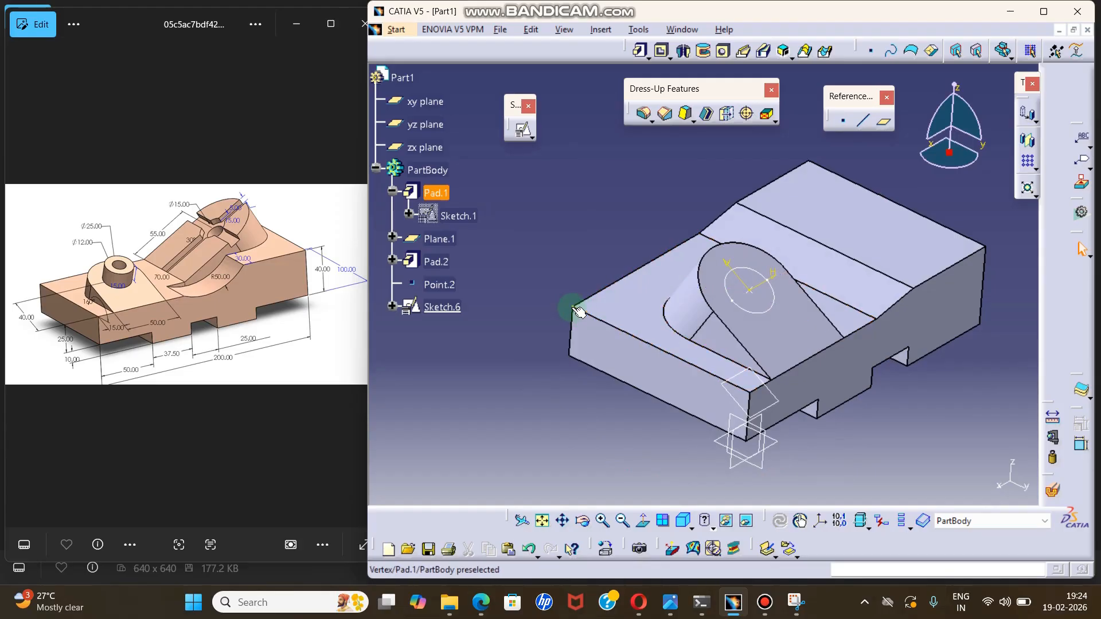
pyautogui.click(523, 132)
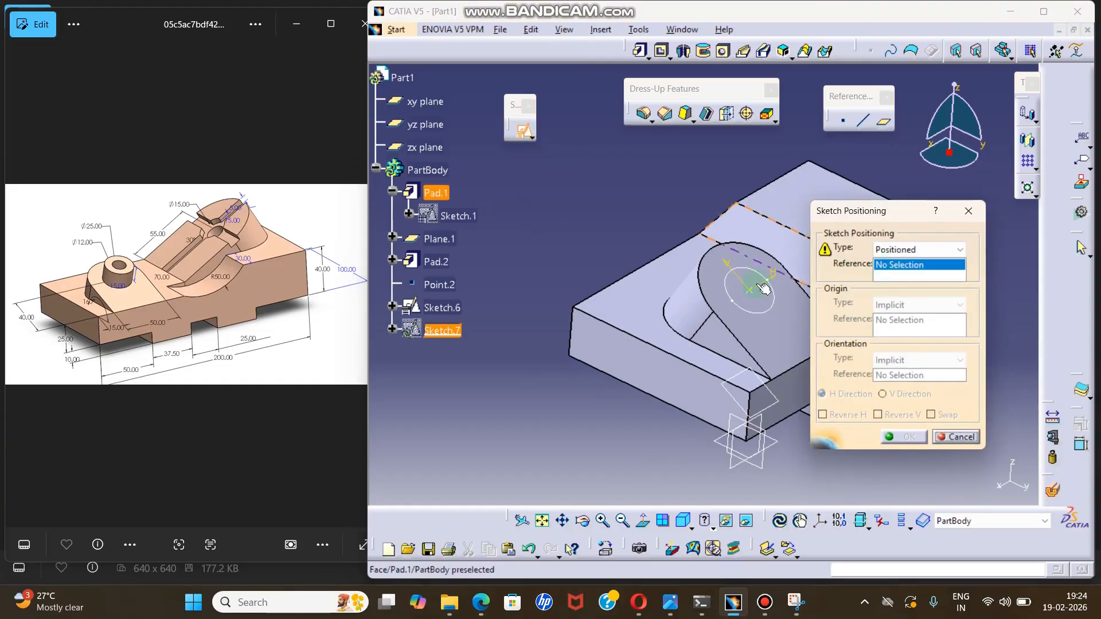
pyautogui.click(638, 304)
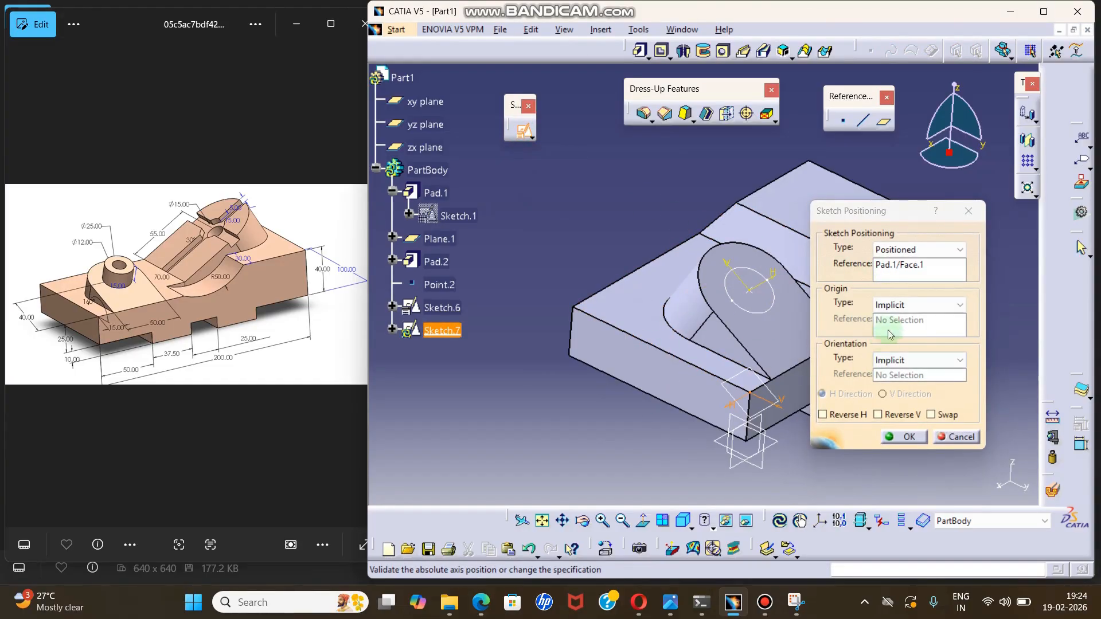
pyautogui.click(892, 305)
pyautogui.click(911, 342)
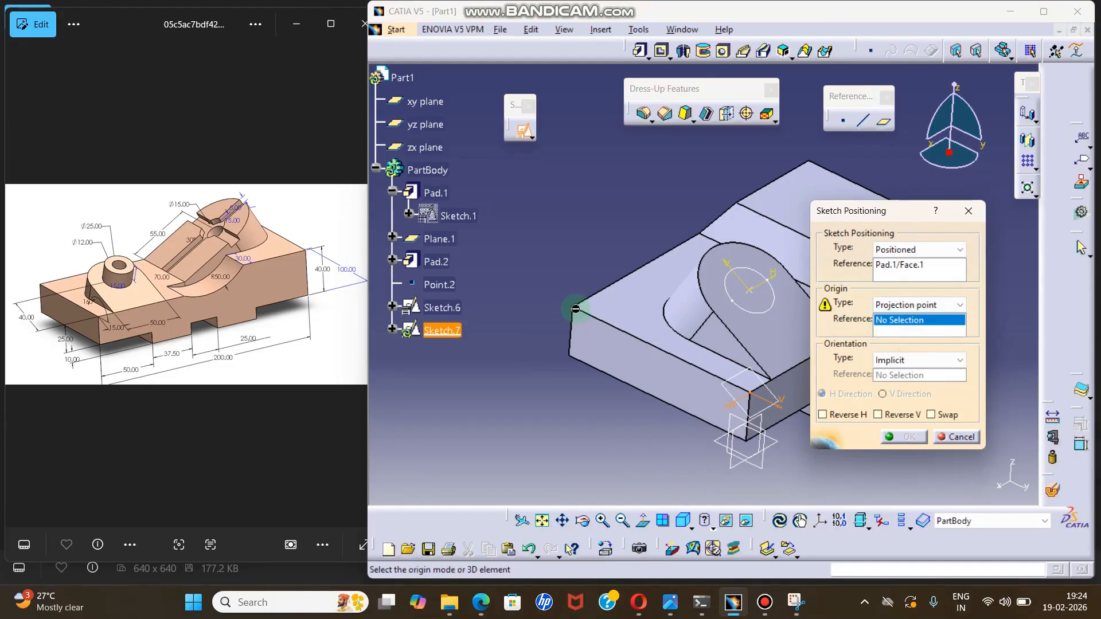
pyautogui.click(581, 312)
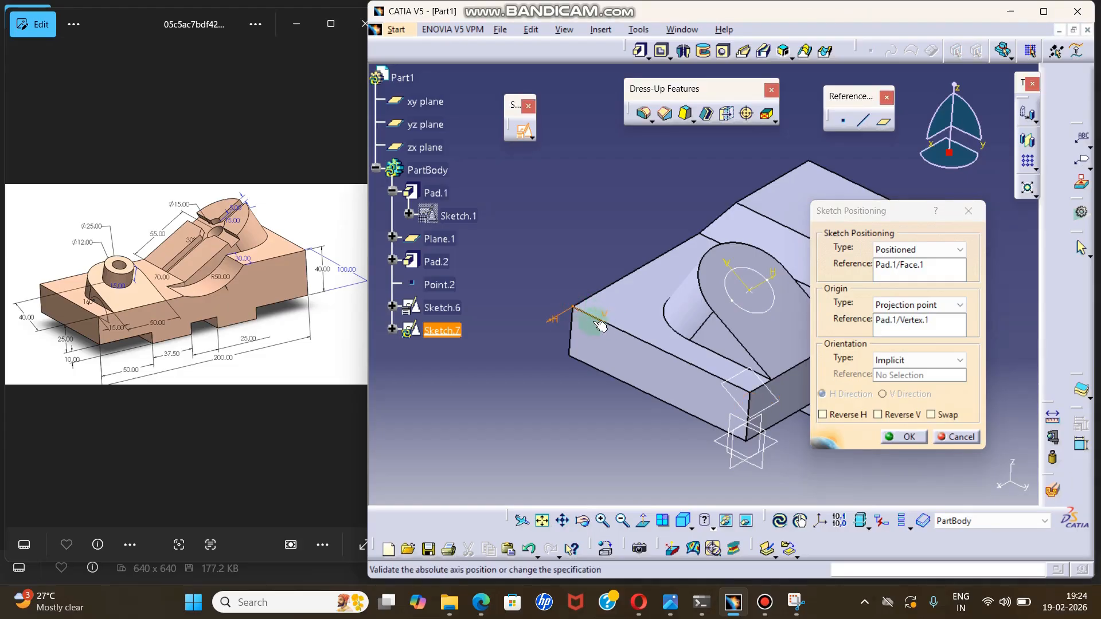
# Reverse the sketch's H and V directions and enter the sketch.
pyautogui.moveTo(600, 326)
pyautogui.keyDown('ctrl'); pyautogui.mouseDown(button='middle')
pyautogui.moveTo(632, 292)
pyautogui.moveTo(638, 308)
pyautogui.mouseUp(button='middle'); pyautogui.keyUp('ctrl')
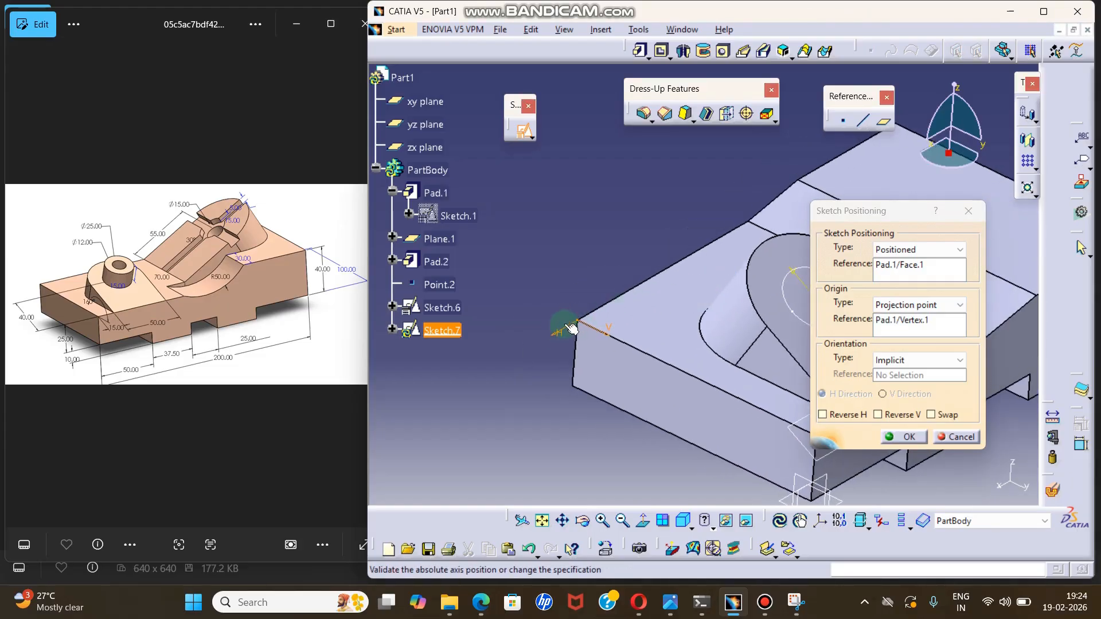
pyautogui.click(947, 415)
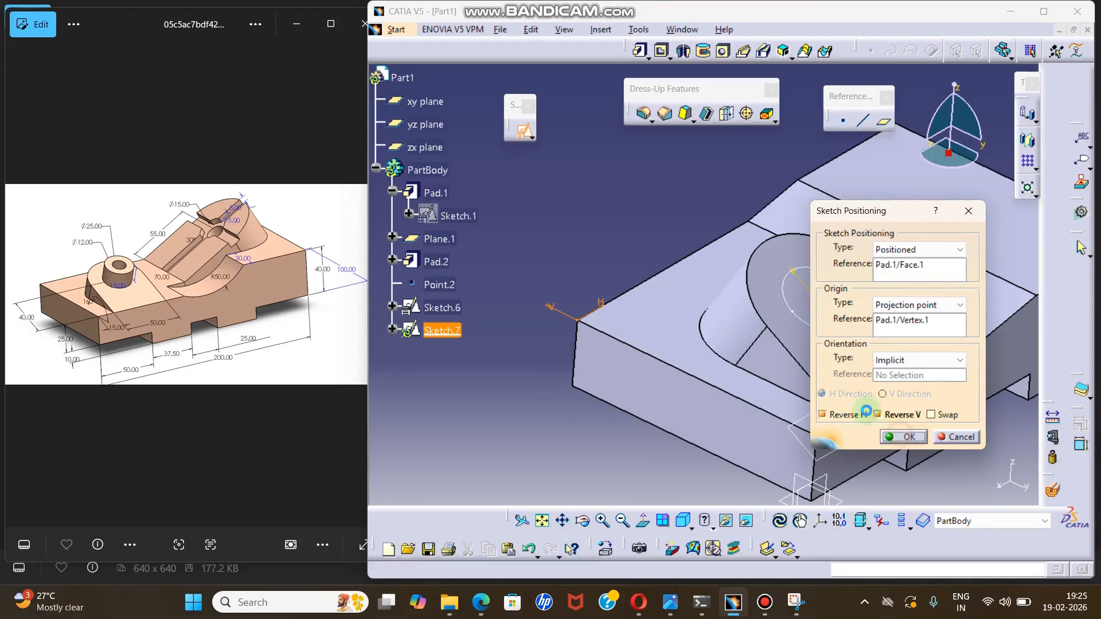
pyautogui.click(904, 437)
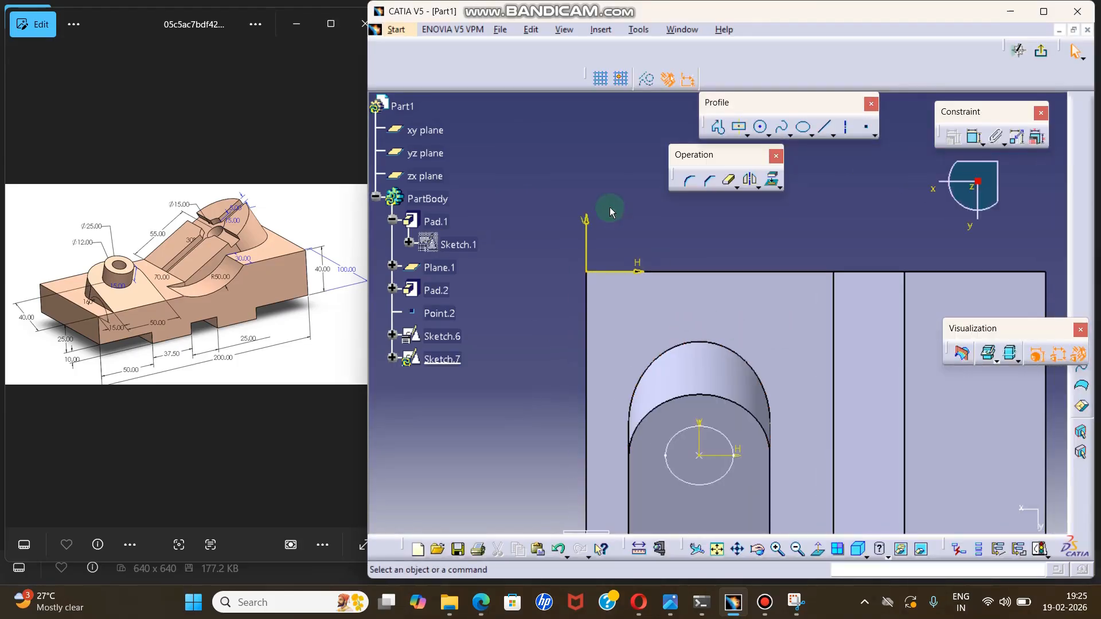
# Draw a two-point rectangle about 21 by 7.6 mm between the sketch origin corner and the rounded boss.
pyautogui.click(747, 136)
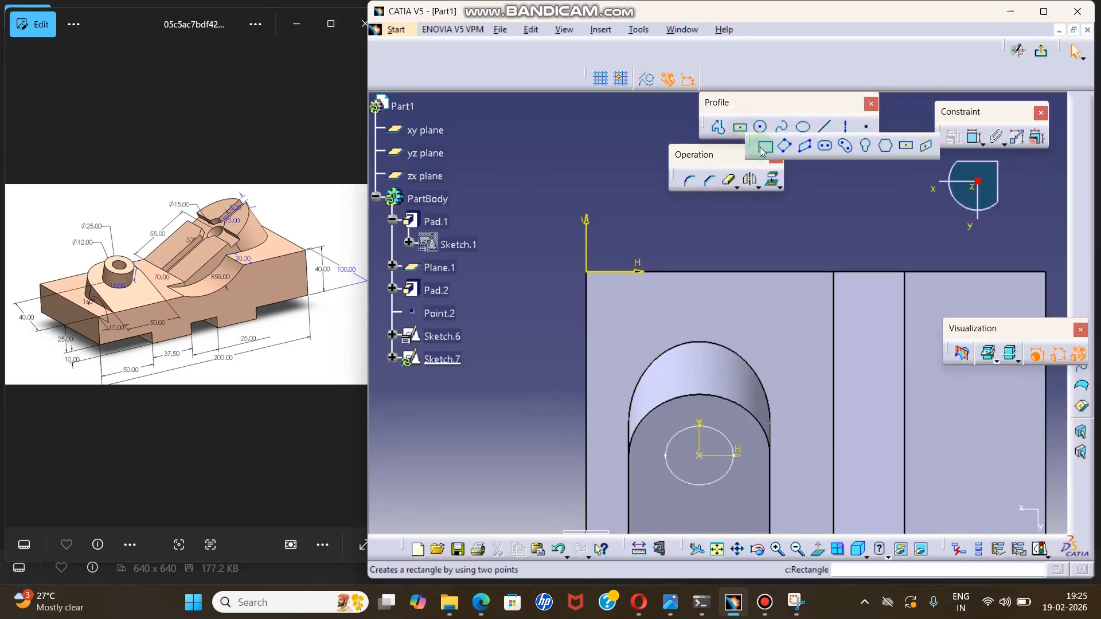
pyautogui.click(763, 147)
pyautogui.click(625, 309)
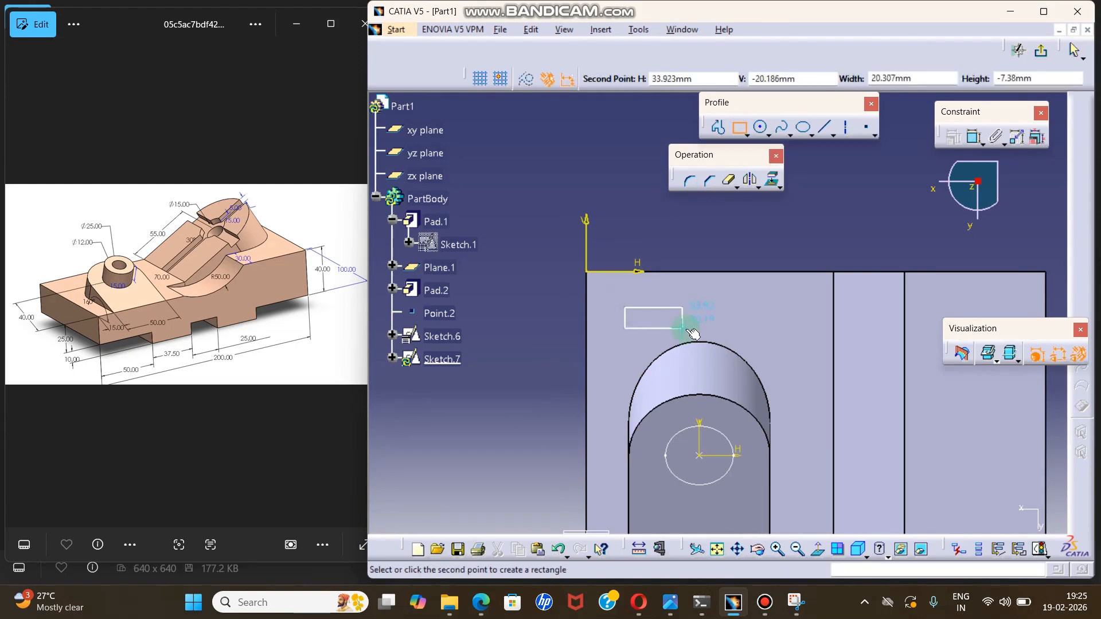
pyautogui.click(686, 330)
pyautogui.click(717, 235)
# Dimension the rectangle's top edge from the H axis and its nearer vertical edge from the V axis.
pyautogui.scroll(1, 718, 231)
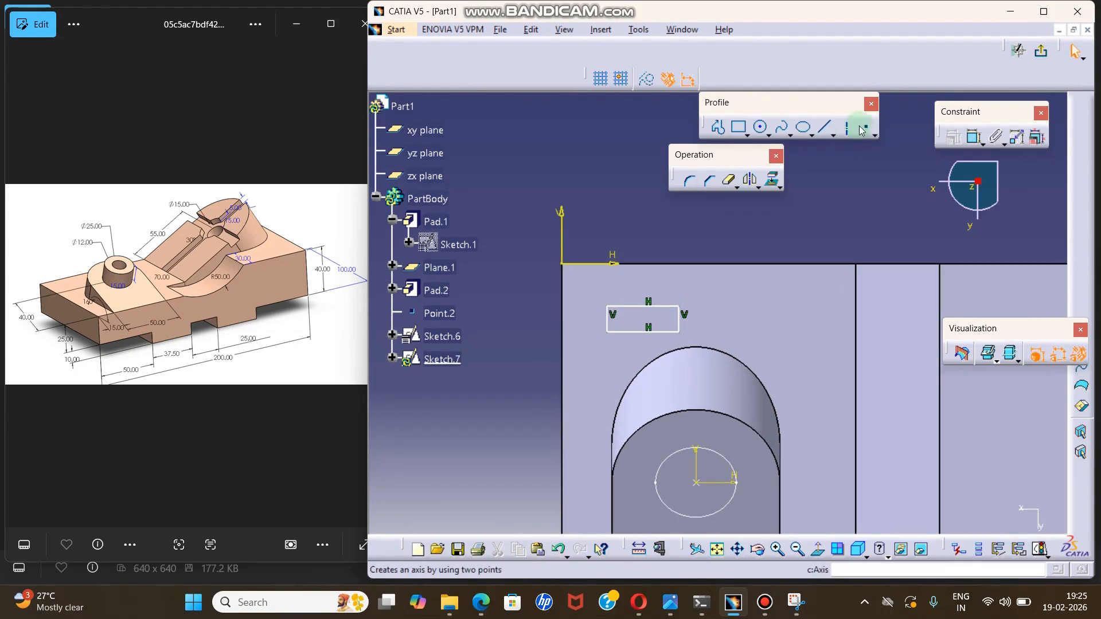
pyautogui.click(970, 143)
pyautogui.click(610, 264)
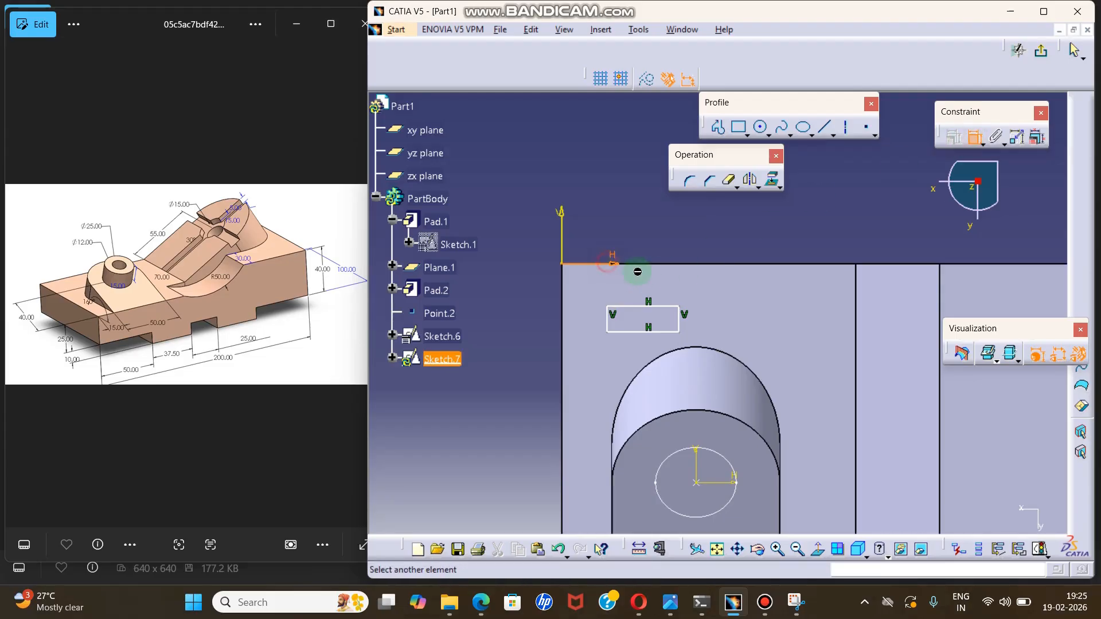
pyautogui.click(669, 310)
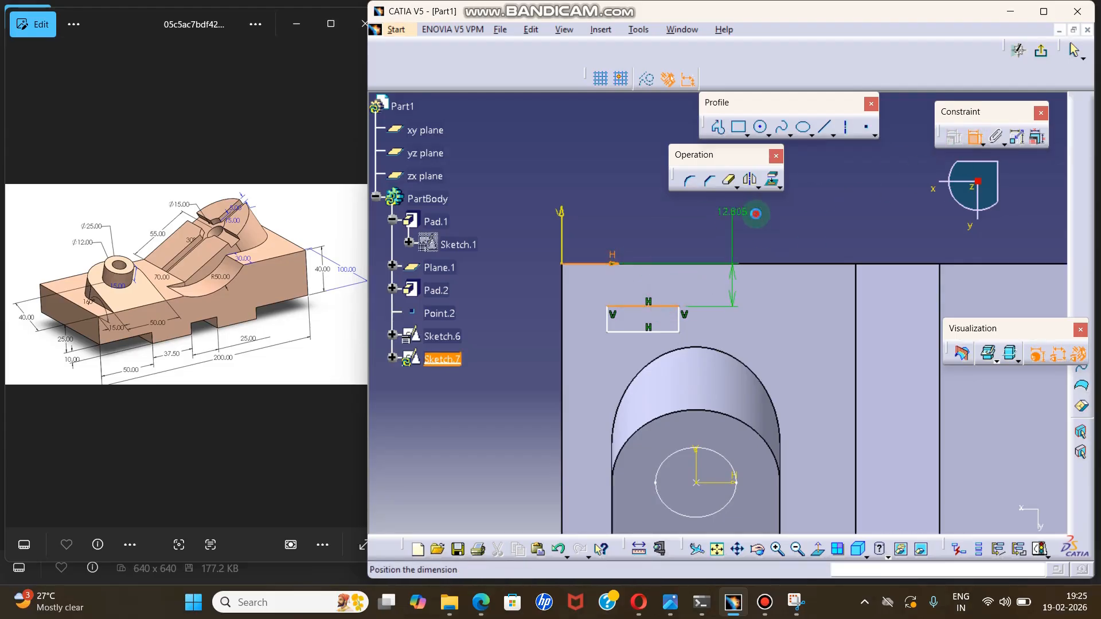
pyautogui.click(752, 211)
pyautogui.click(564, 248)
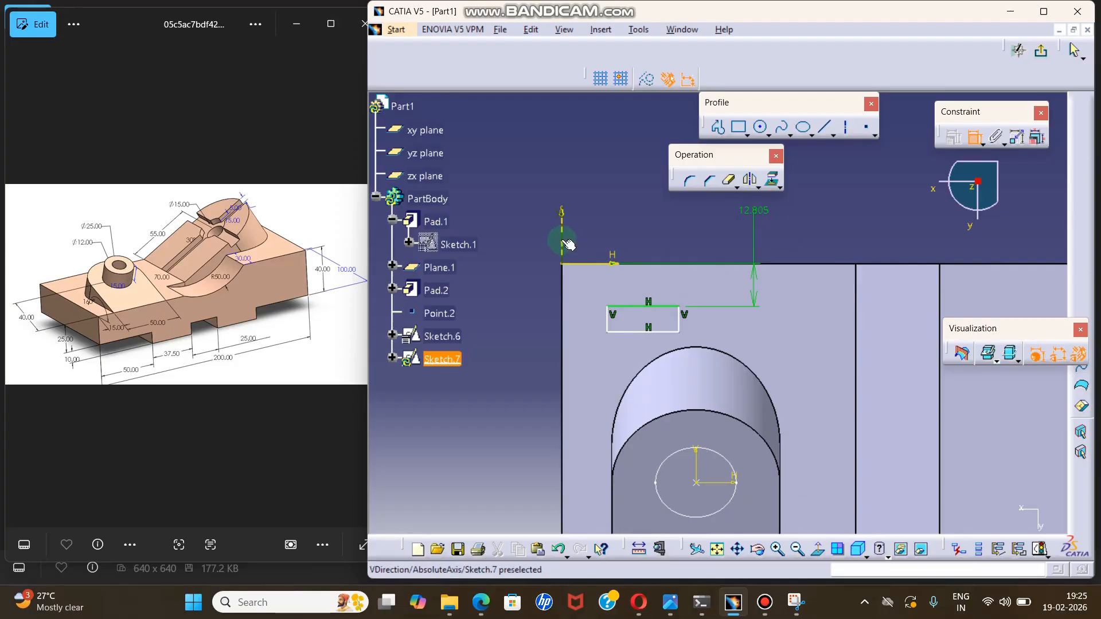
pyautogui.click(613, 326)
pyautogui.click(604, 172)
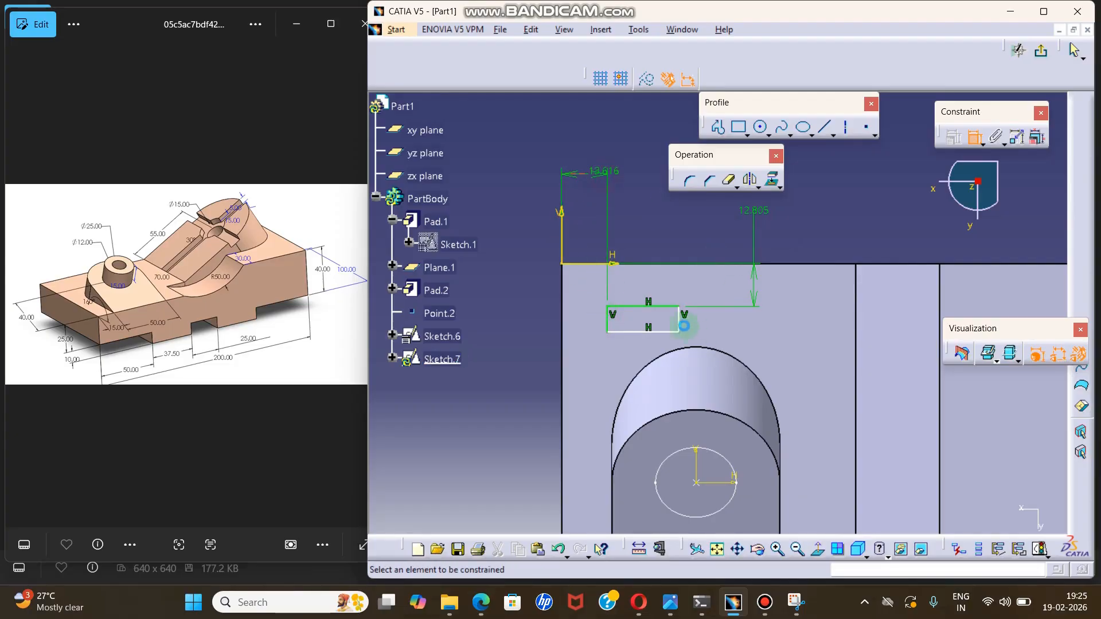
# Dimension the rectangle's width and height, and exit the sketch.
pyautogui.click(668, 313)
pyautogui.click(701, 229)
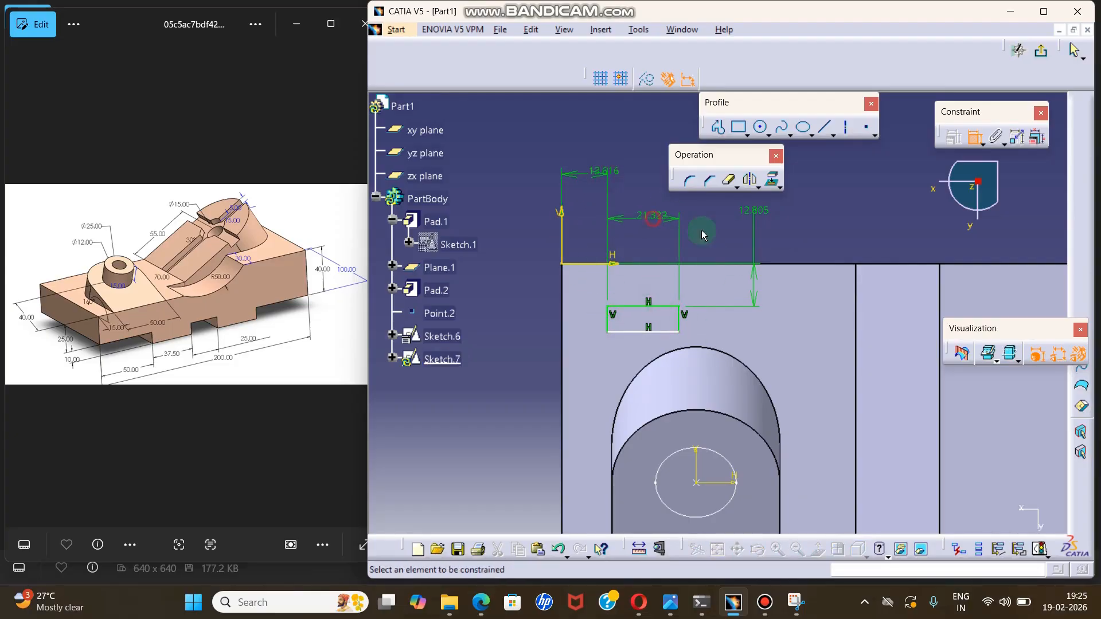
pyautogui.click(615, 325)
pyautogui.click(504, 300)
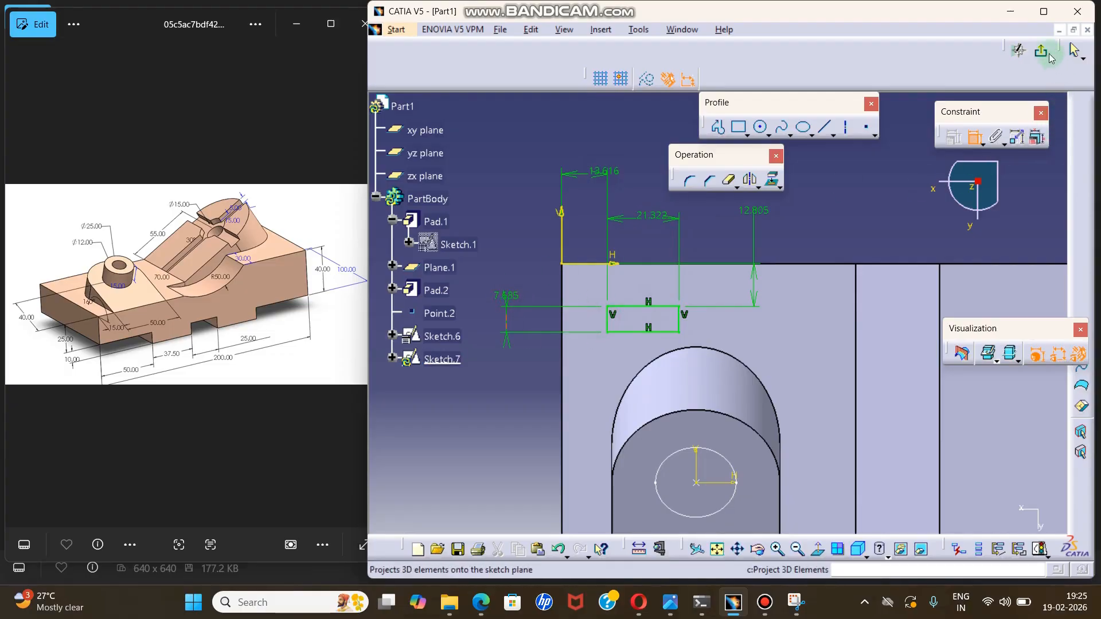
pyautogui.click(973, 54)
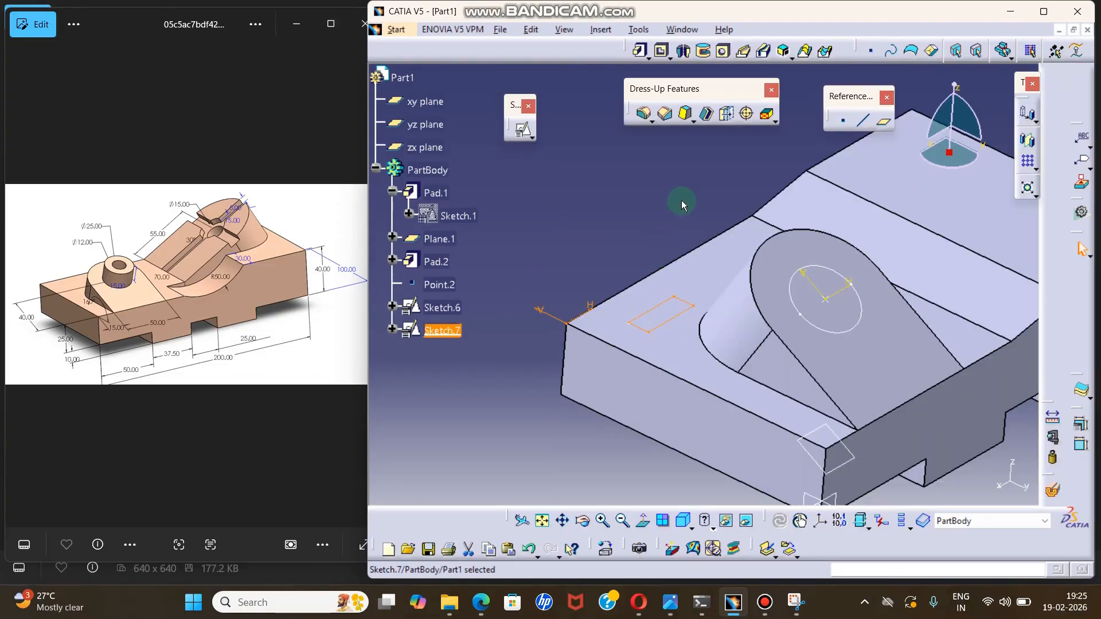
# Compare the axis placement of the rectangle sketch on the block with that of the circle sketch on the boss.
pyautogui.click(618, 196)
pyautogui.click(442, 330)
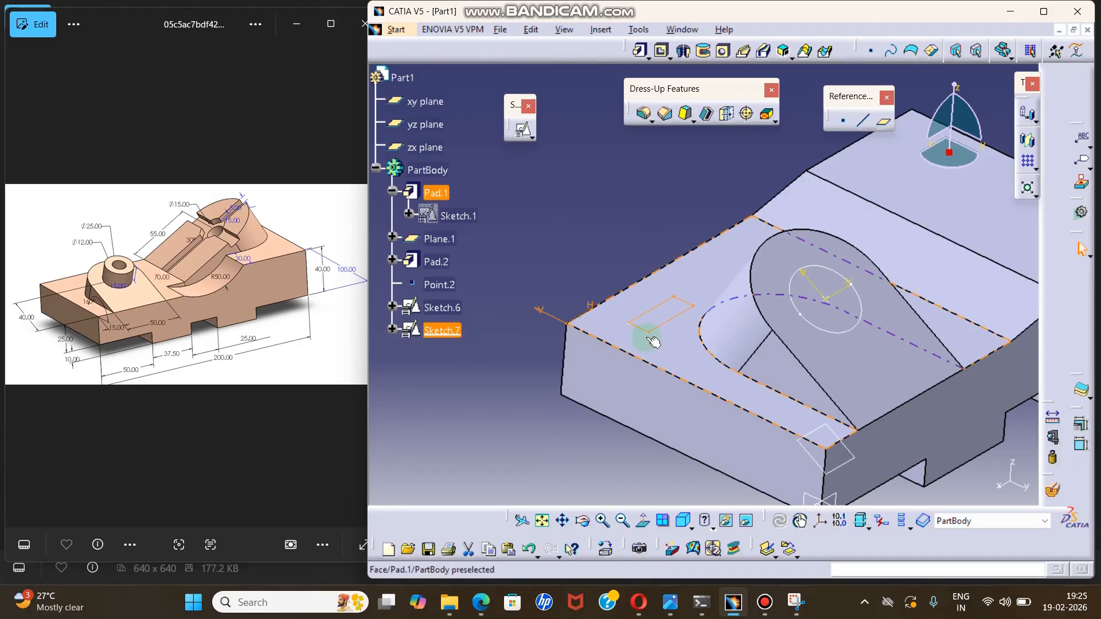
pyautogui.click(443, 308)
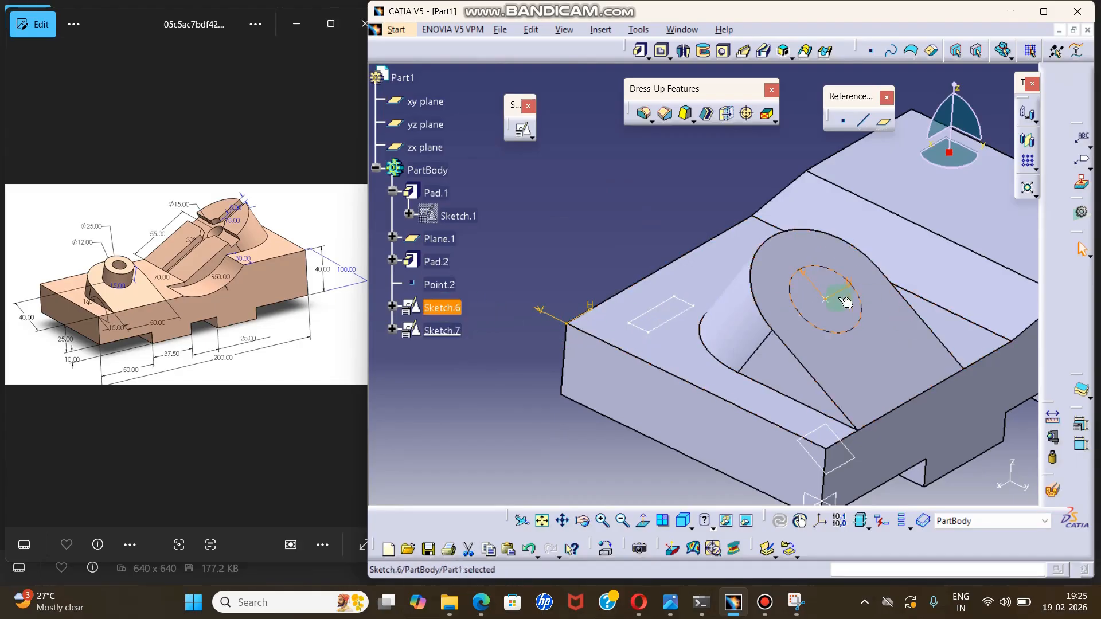
pyautogui.keyDown('ctrl'); pyautogui.moveTo(652, 215); pyautogui.dragTo(653, 261, button='middle'); pyautogui.keyUp('ctrl')
pyautogui.middleClick(713, 318)
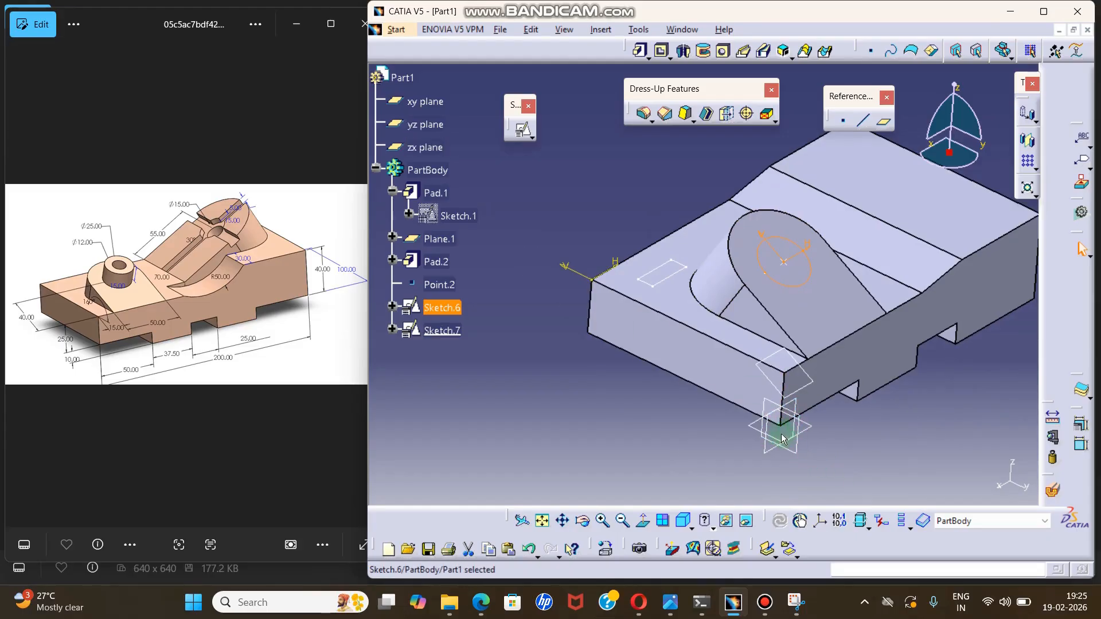
pyautogui.moveTo(791, 430); pyautogui.dragTo(763, 443, button='middle')
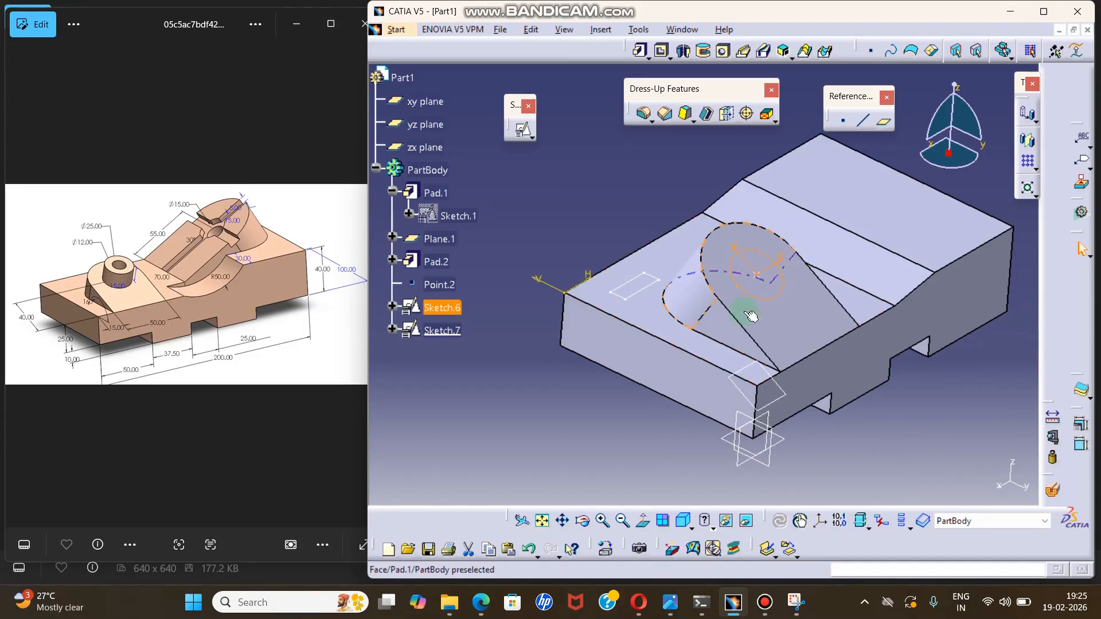
pyautogui.moveTo(737, 312); pyautogui.dragTo(682, 342, button='middle')
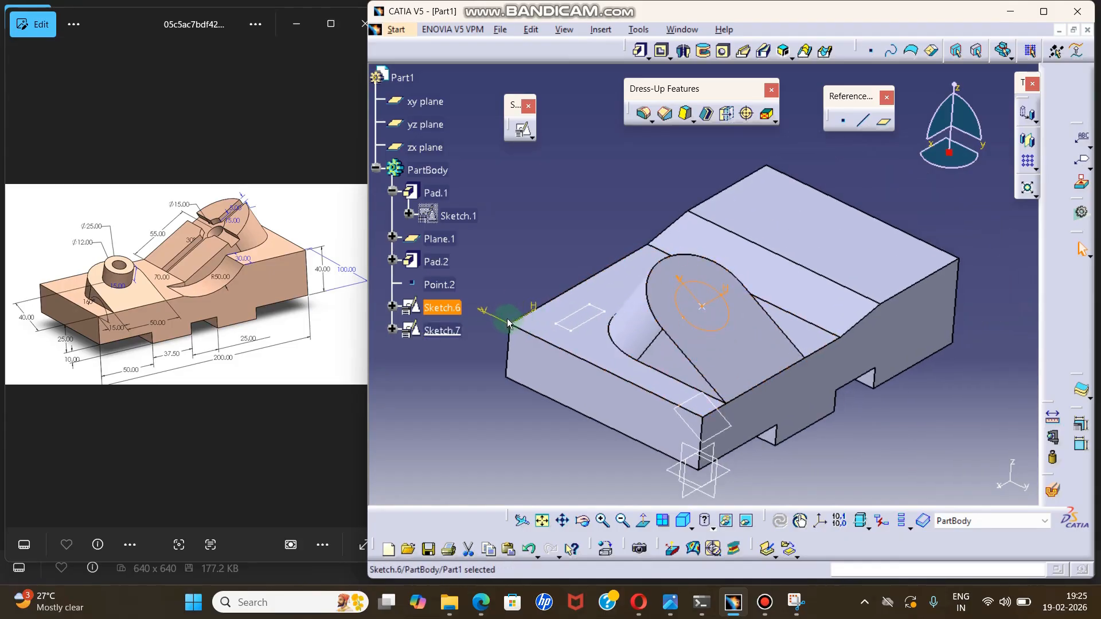
pyautogui.click(632, 177)
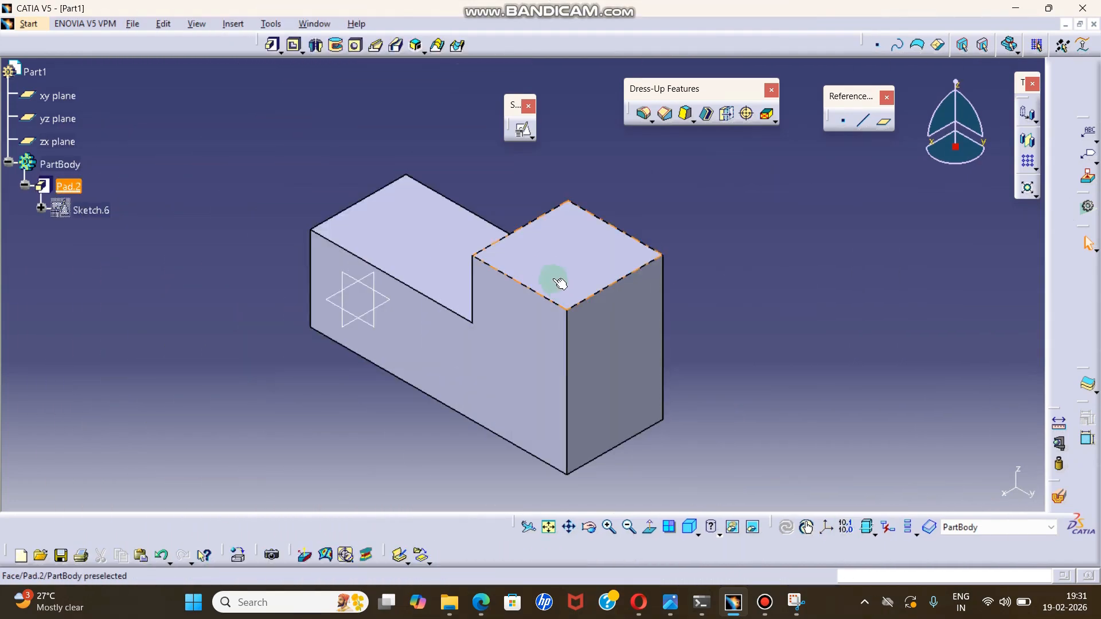
pyautogui.click(573, 244)
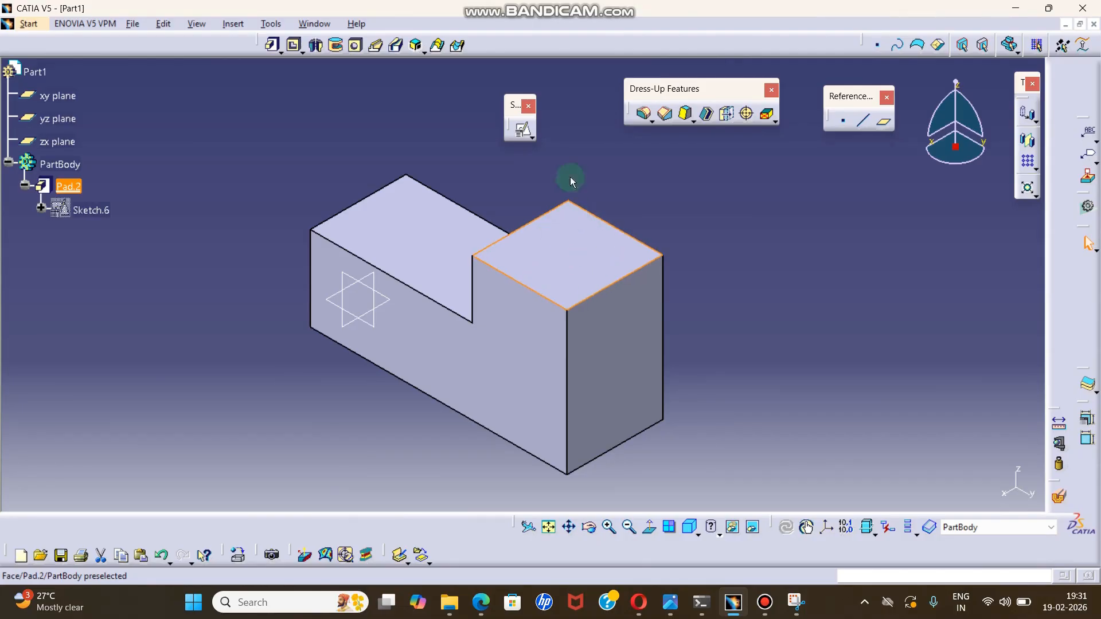
pyautogui.click(635, 169)
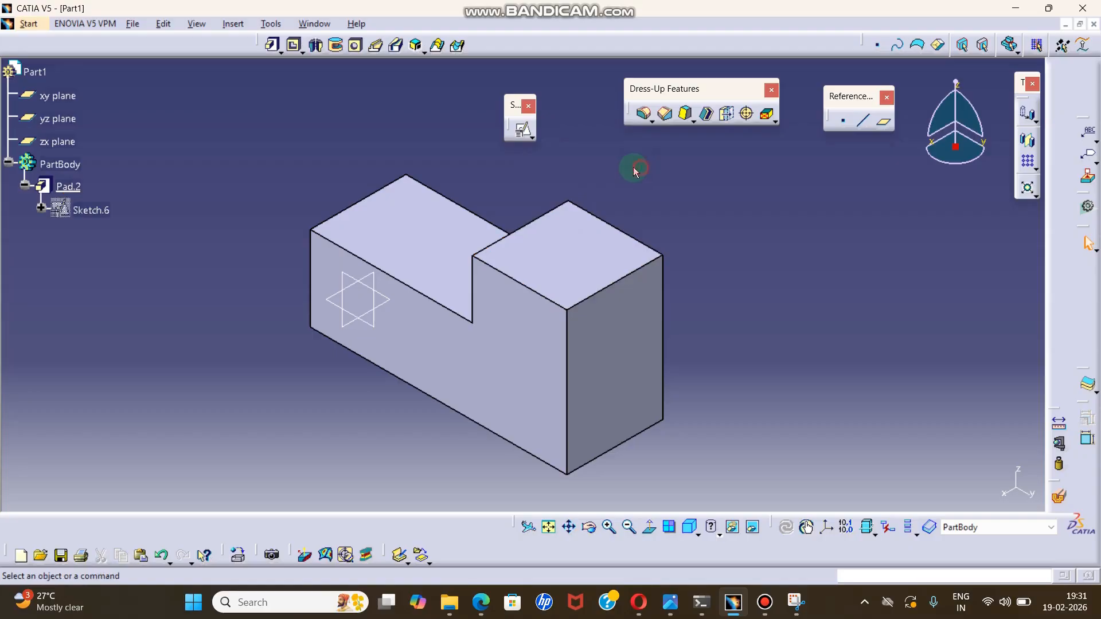
pyautogui.click(534, 138)
pyautogui.click(605, 166)
pyautogui.moveTo(466, 214); pyautogui.dragTo(474, 367, button='middle')
pyautogui.moveTo(459, 186); pyautogui.dragTo(364, 310, button='middle')
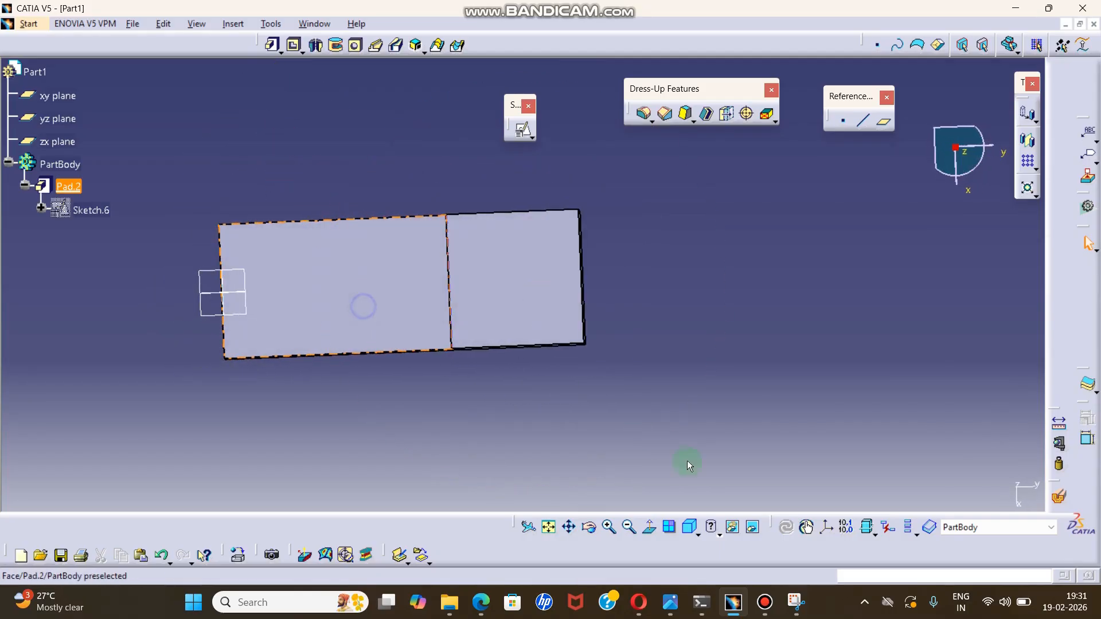
pyautogui.click(690, 527)
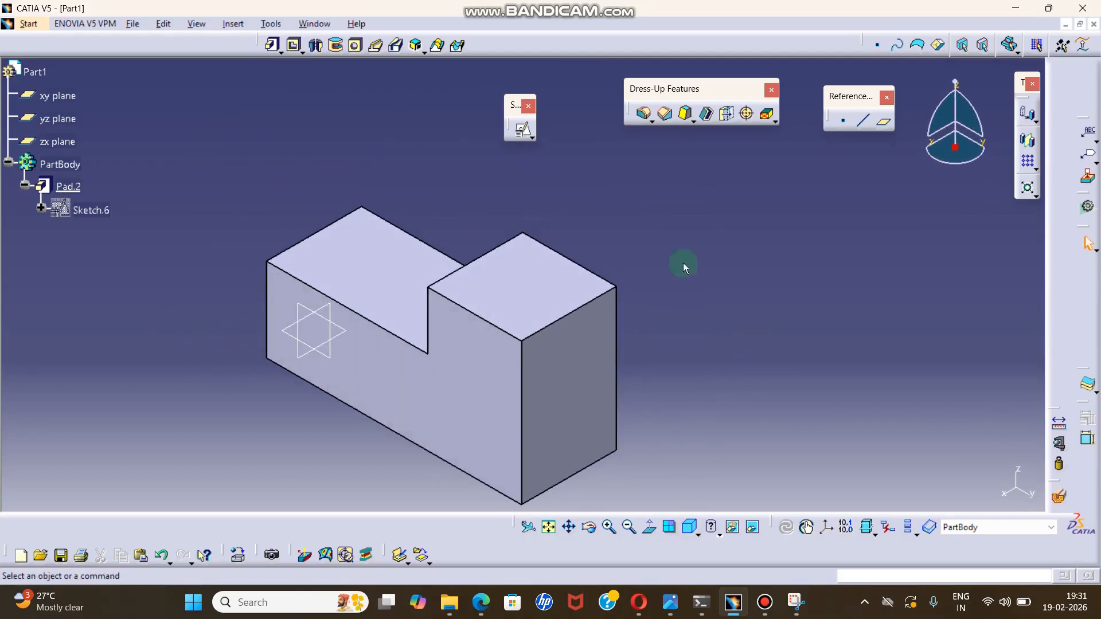
# Start a regular, non-positioned sketch on the top face of the L-shaped block's taller end.
pyautogui.click(532, 136)
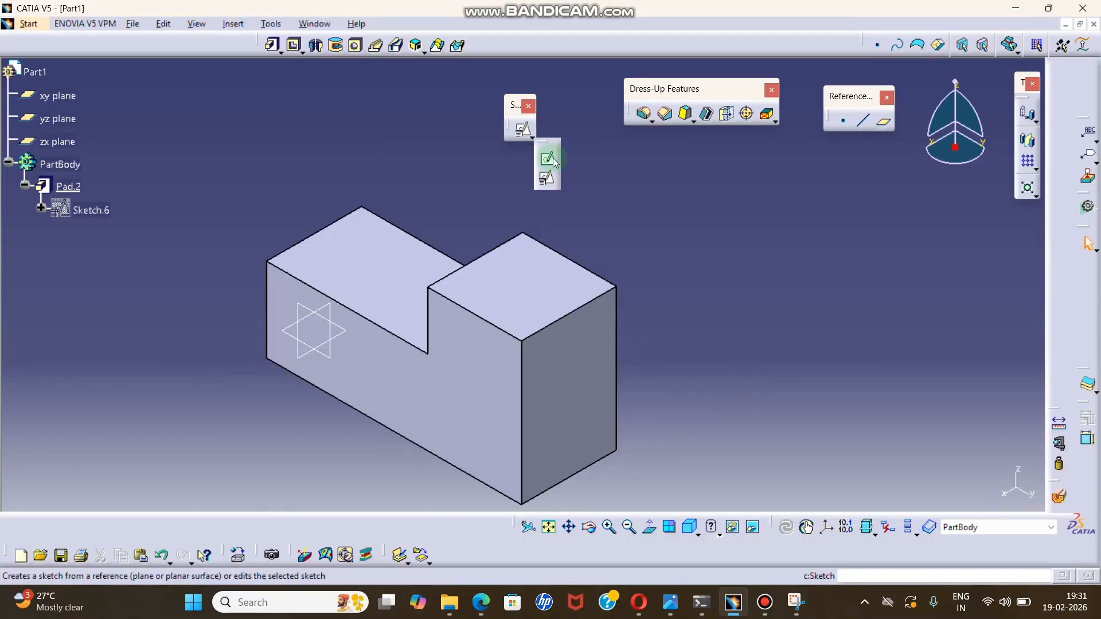
pyautogui.click(552, 161)
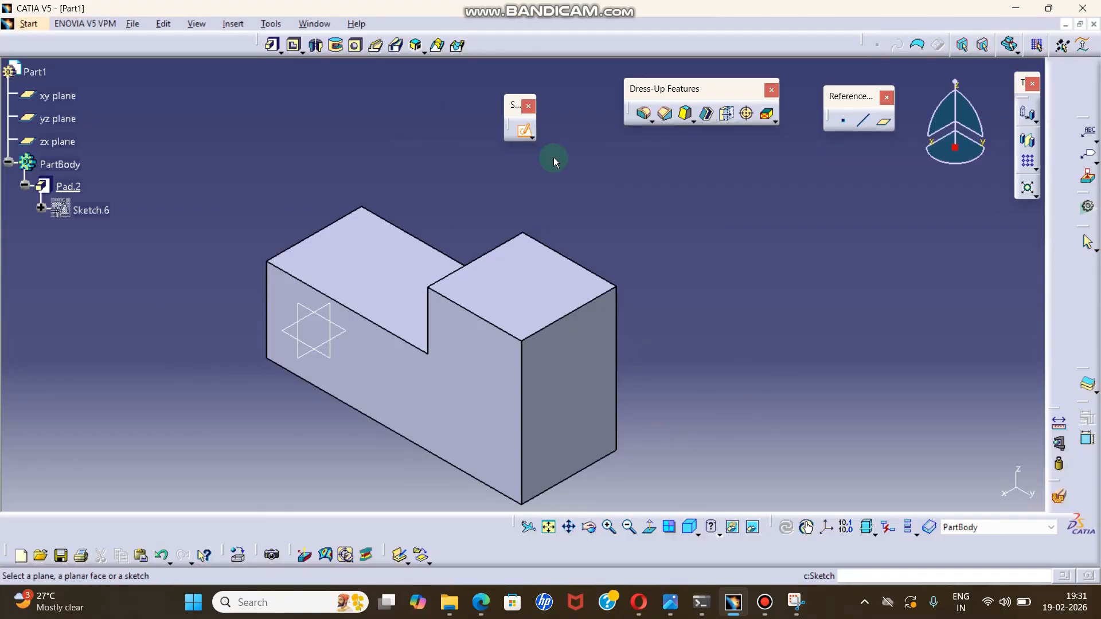
pyautogui.click(534, 296)
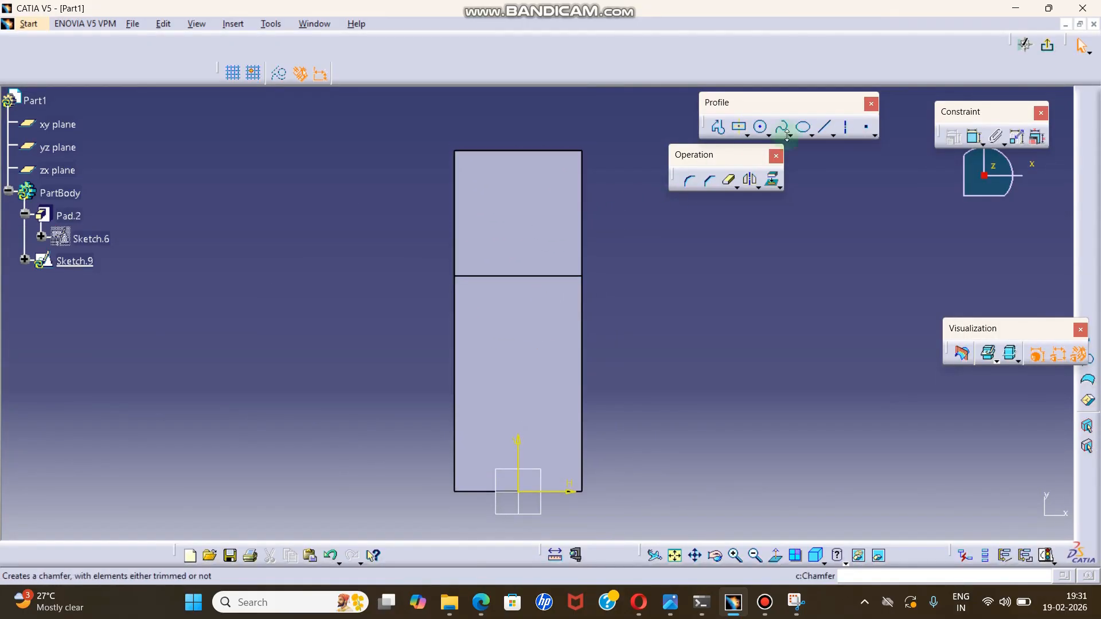
# Draw a circle centred on the V axis within the taller end's top face and exit the sketch.
pyautogui.click(761, 127)
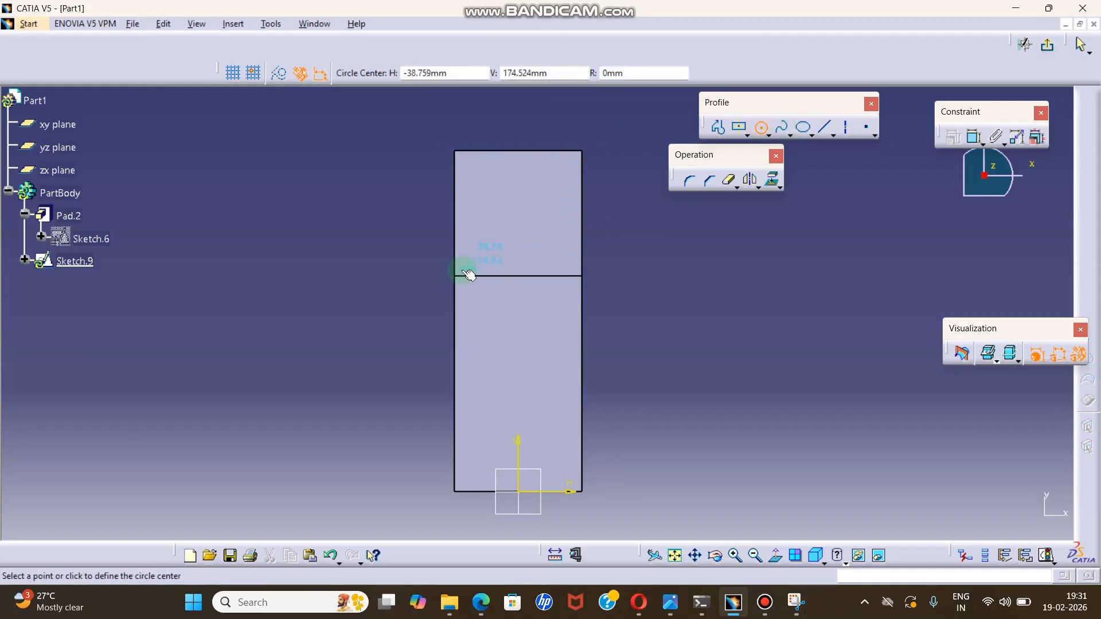
pyautogui.click(521, 214)
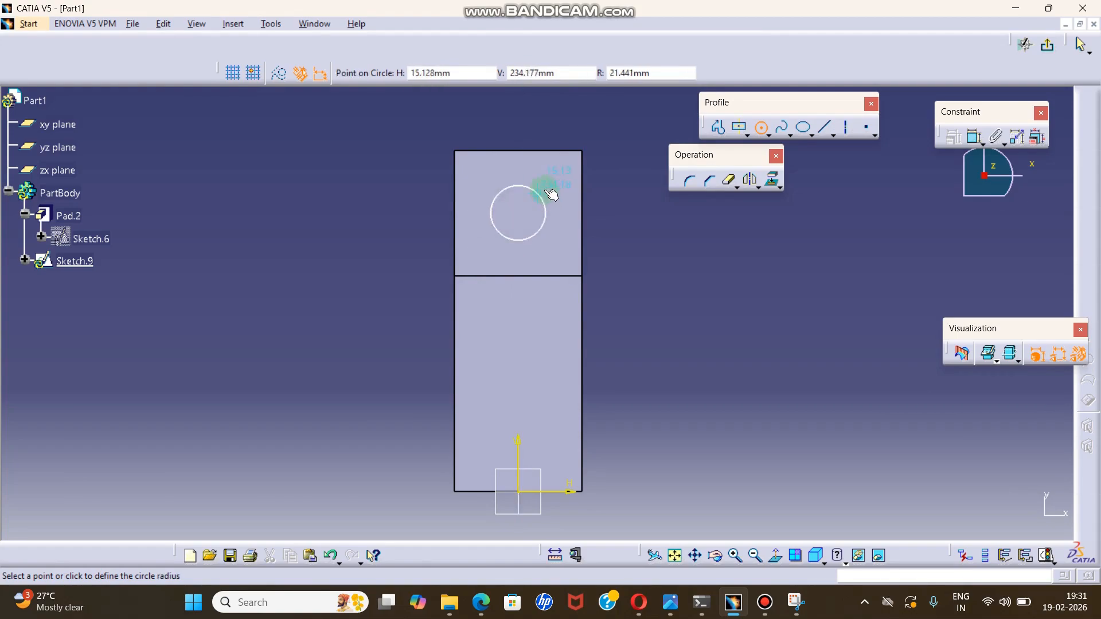
pyautogui.click(542, 189)
pyautogui.moveTo(517, 258); pyautogui.dragTo(518, 221)
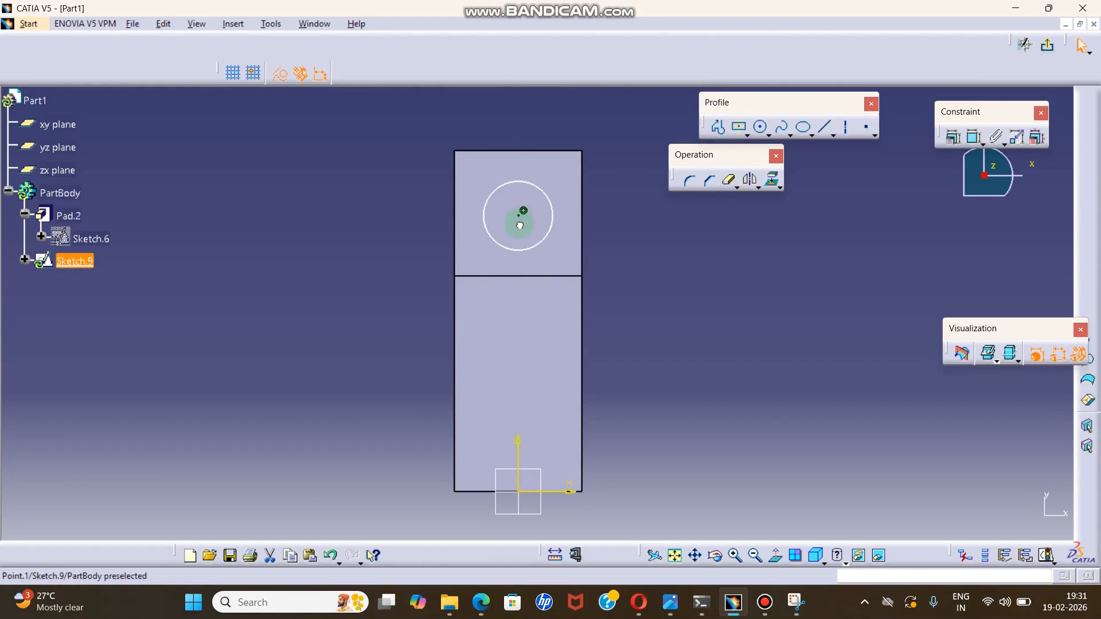
pyautogui.click(635, 214)
pyautogui.click(1048, 50)
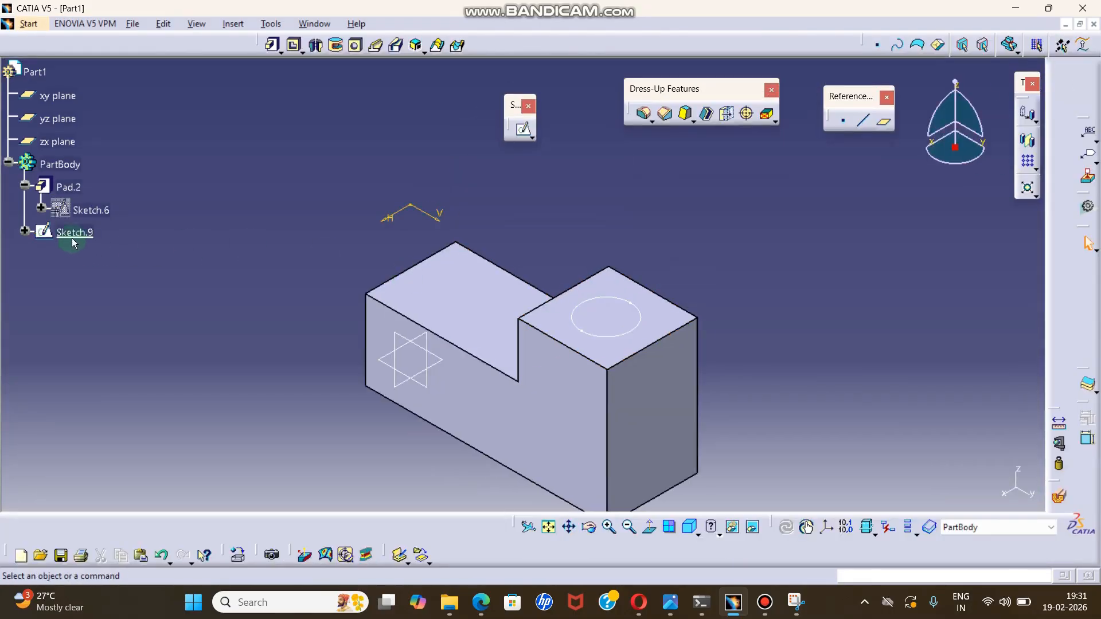
# Delete the circle sketch from the L-shaped block's taller top face.
pyautogui.rightClick(73, 235)
pyautogui.click(109, 434)
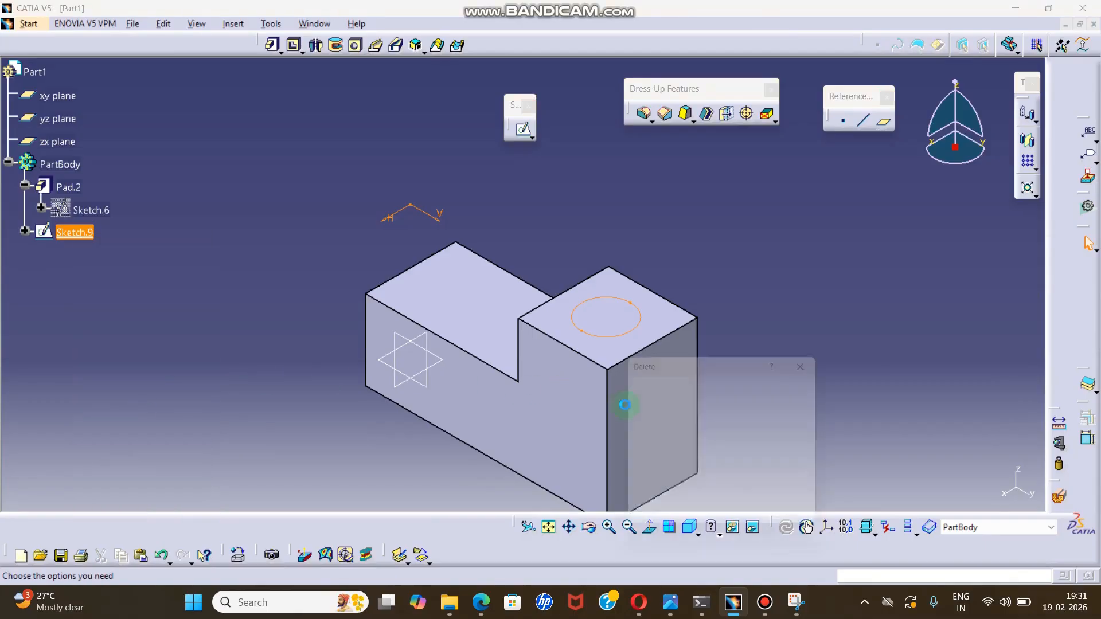
pyautogui.click(744, 526)
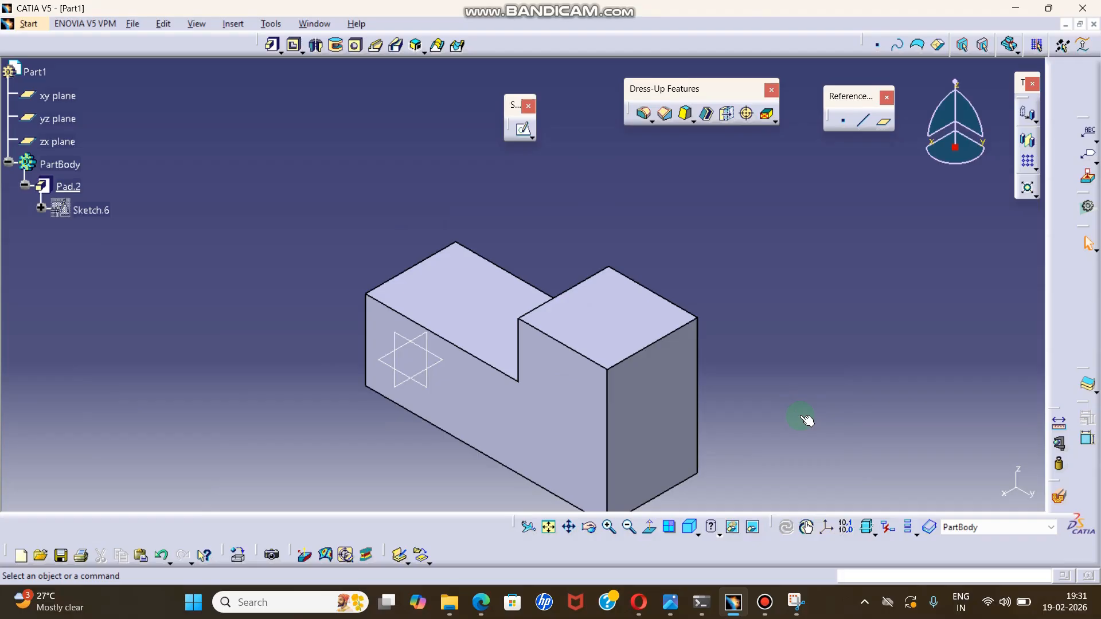
# Start a positioned sketch on the block's taller top face, with its origin at the barycenter of that face.
pyautogui.moveTo(740, 319); pyautogui.dragTo(703, 267, button='middle')
pyautogui.click(532, 137)
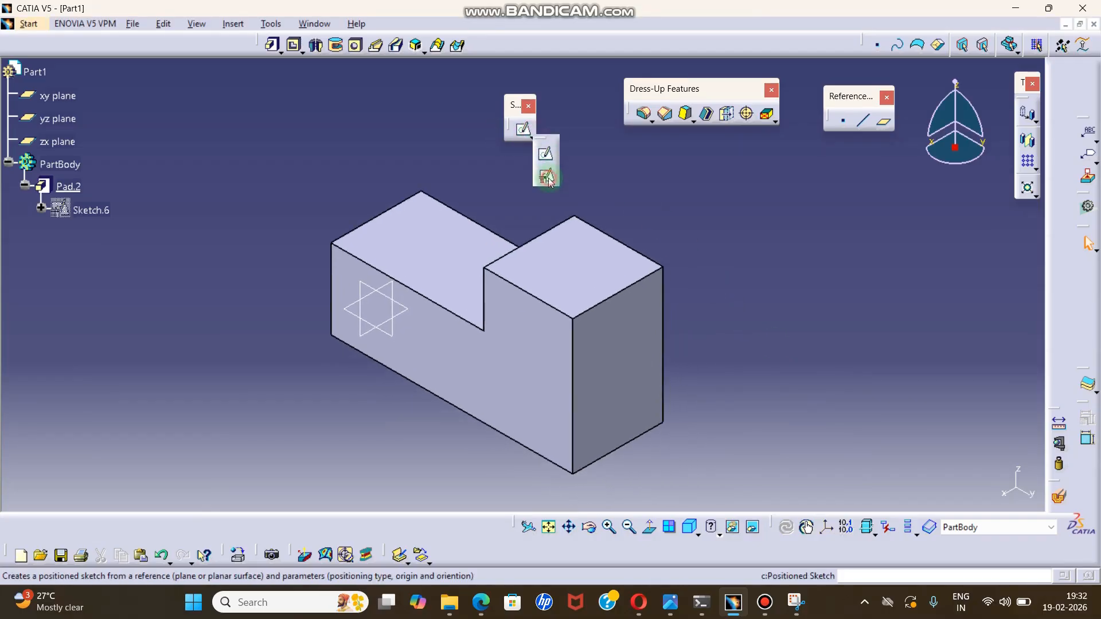
pyautogui.click(554, 173)
pyautogui.click(591, 261)
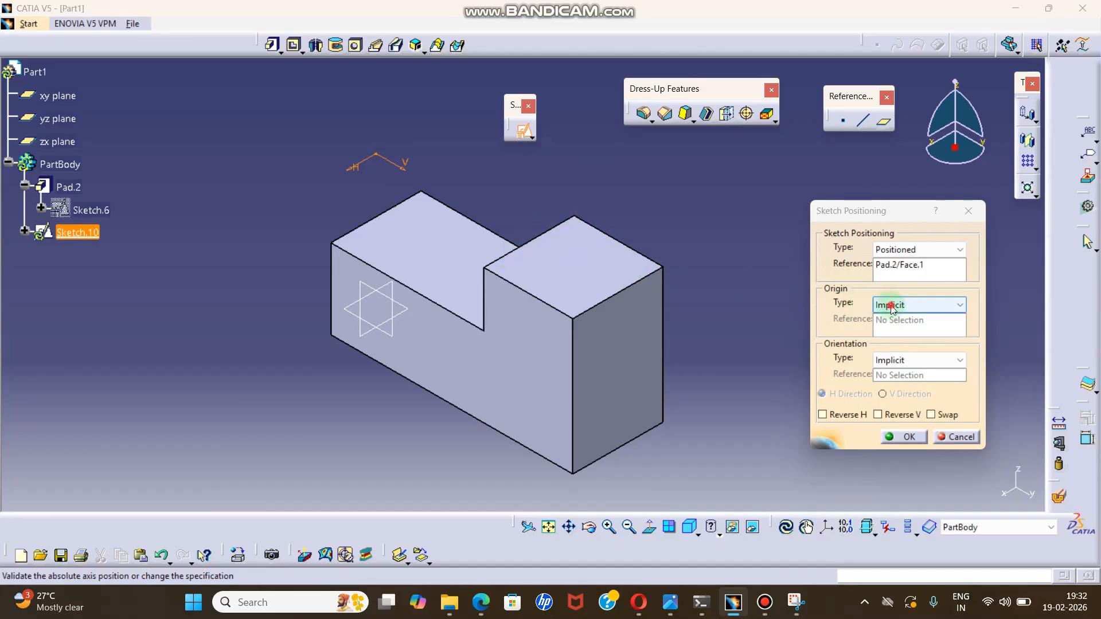
pyautogui.click(912, 306)
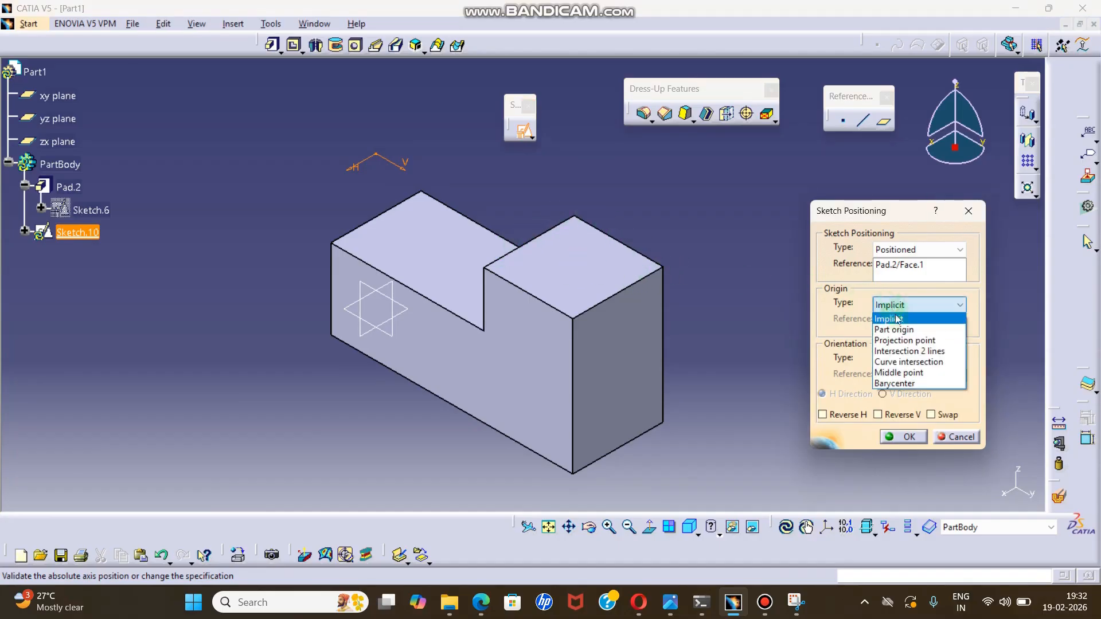
pyautogui.click(900, 384)
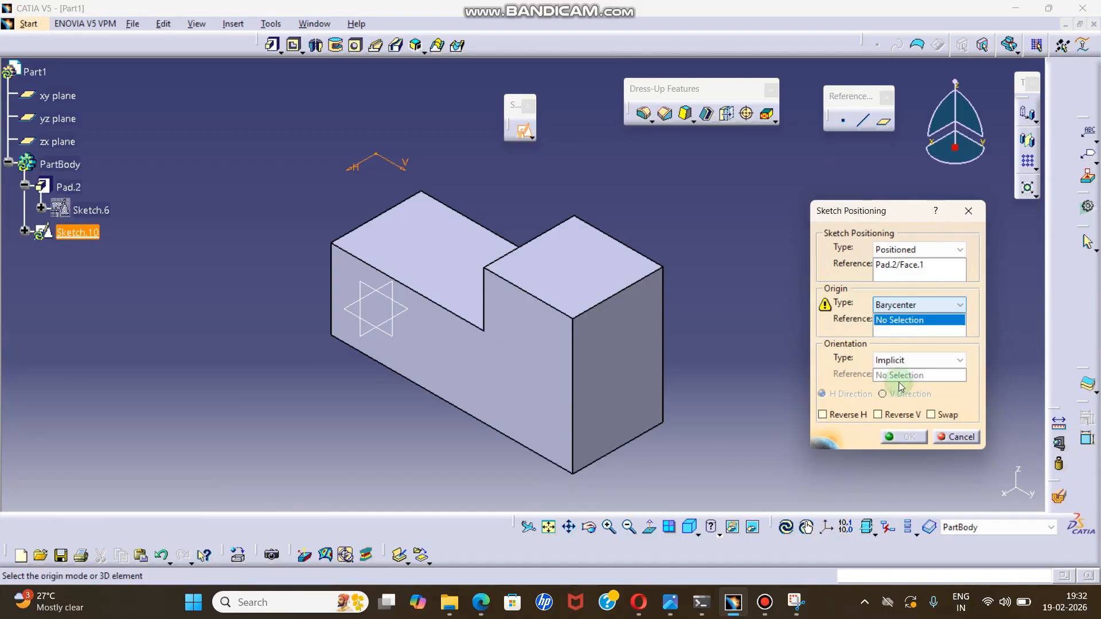
pyautogui.click(591, 276)
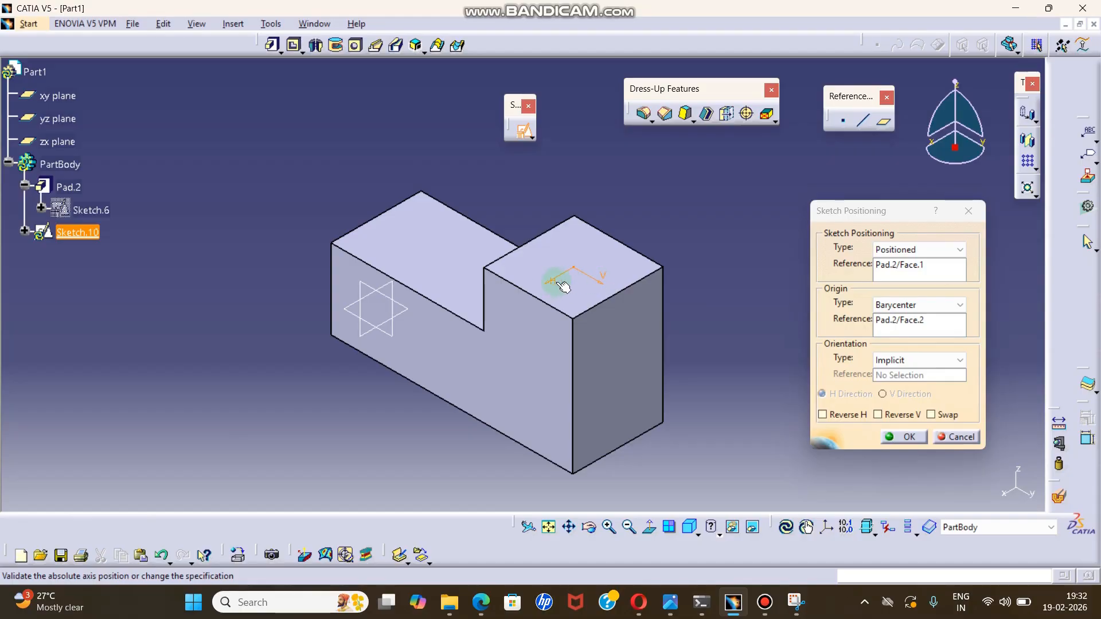
# Swap the sketch's H and V axes, reverse the V direction, and confirm the positioning to enter the sketch.
pyautogui.click(947, 416)
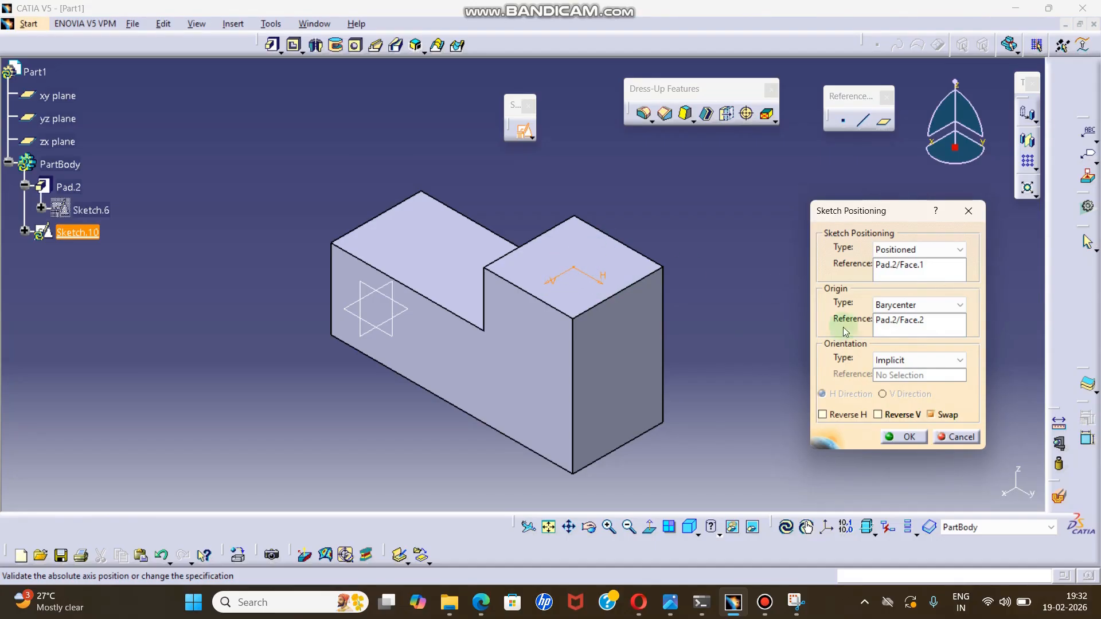
pyautogui.click(878, 414)
pyautogui.click(911, 435)
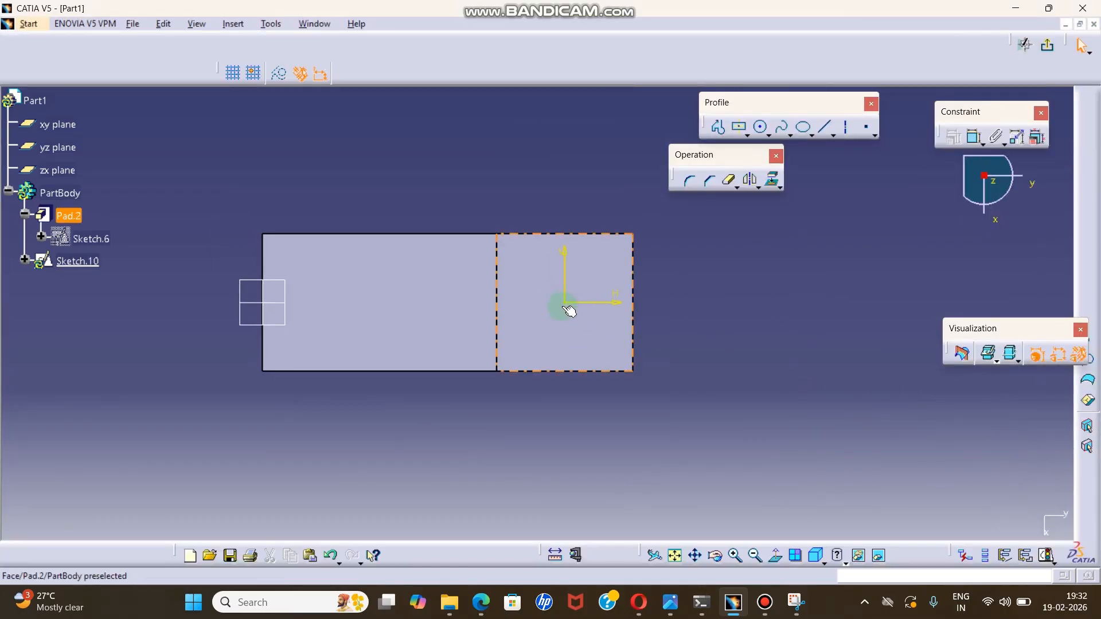
# Draw a circle about 67.5 mm in diameter centred on the sketch origin of the taller top face.
pyautogui.click(762, 127)
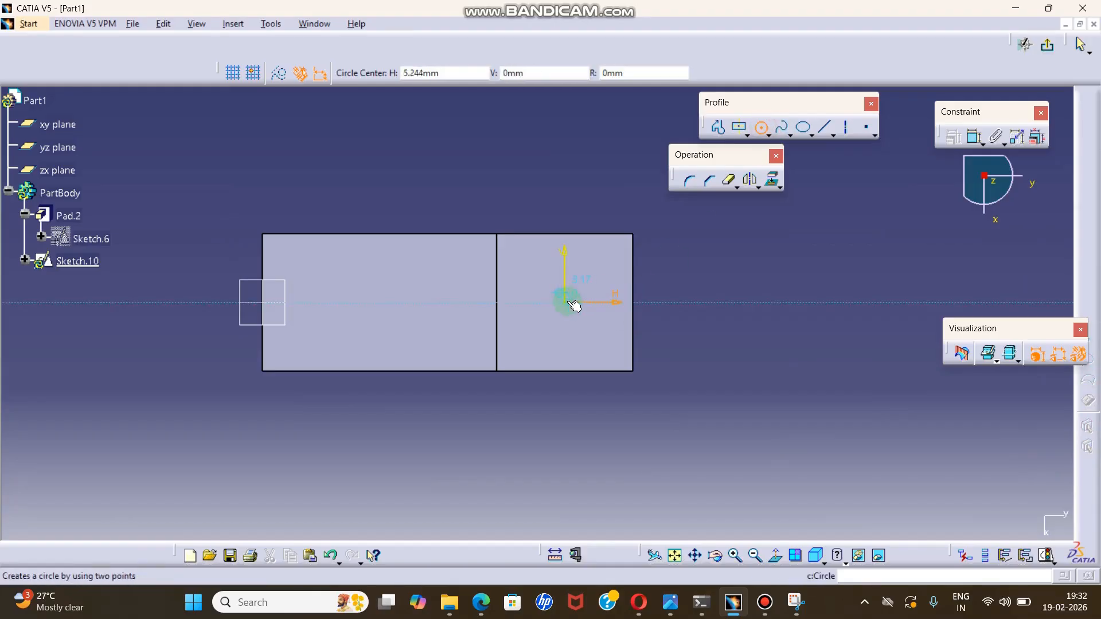
pyautogui.click(566, 301)
pyautogui.click(591, 261)
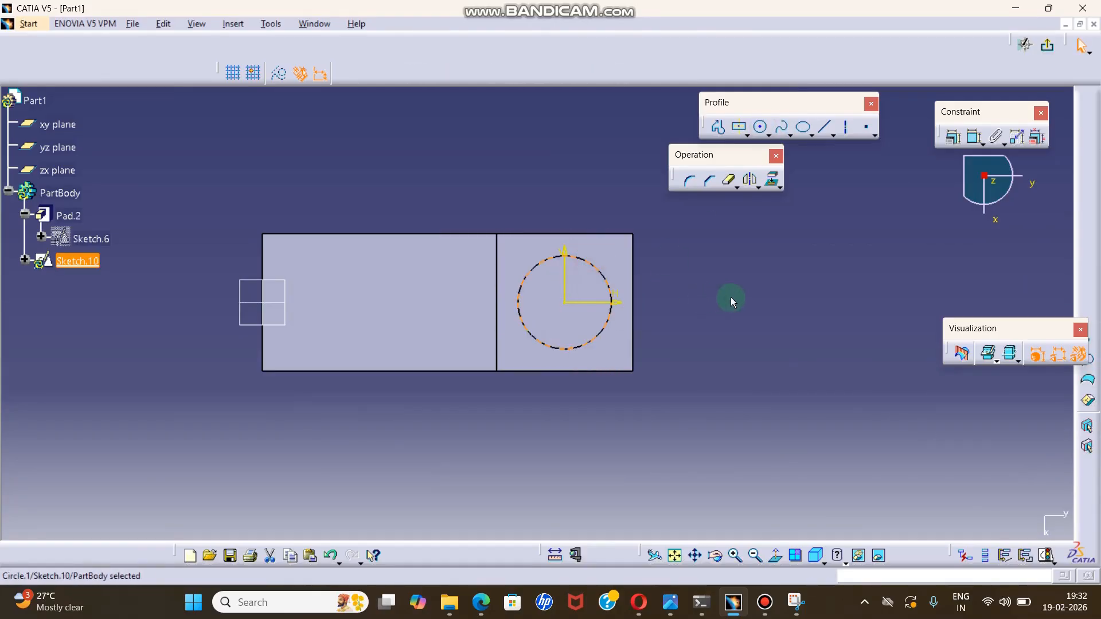
pyautogui.click(731, 297)
# Dimension the circle's diameter, try to enter 60 for the selected dimension, and exit the sketch.
pyautogui.click(974, 137)
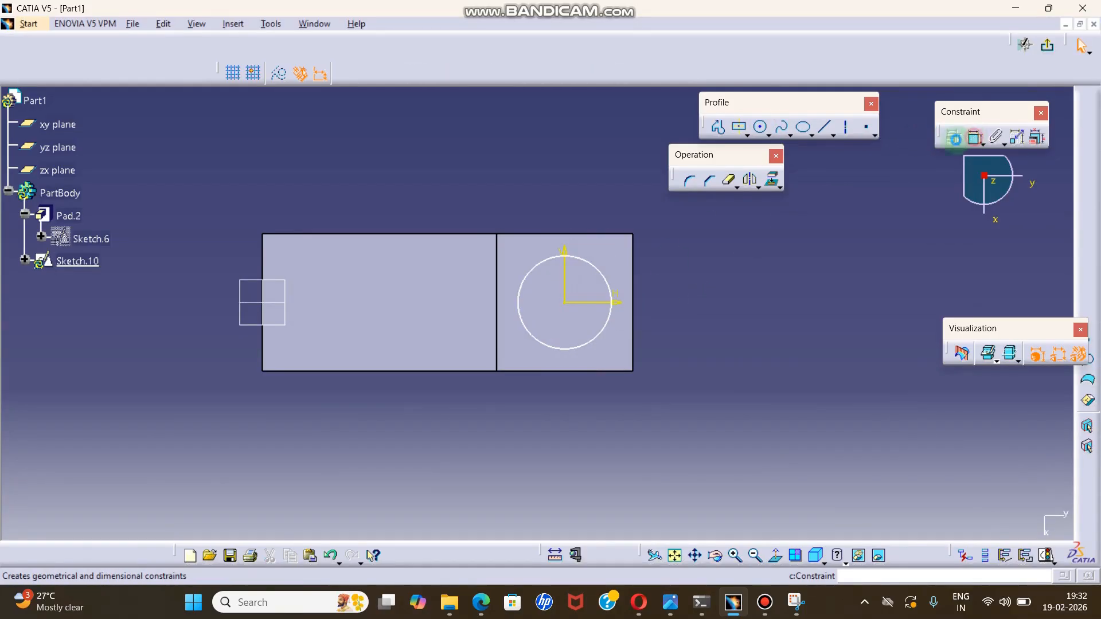
pyautogui.click(615, 289)
pyautogui.click(714, 236)
pyautogui.click(717, 237)
pyautogui.write('6')
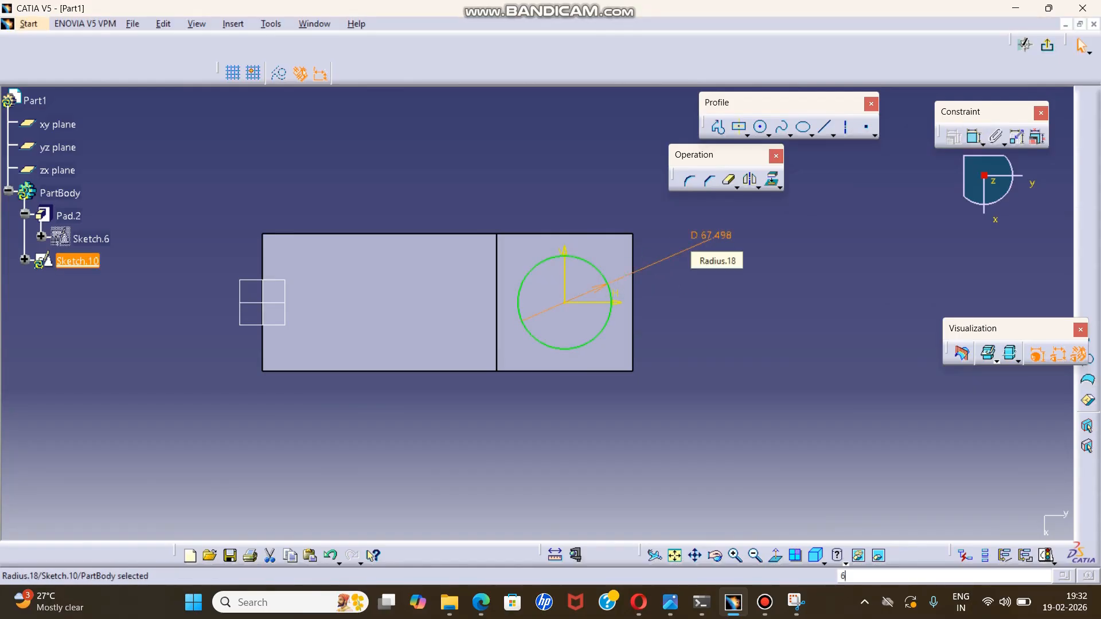
pyautogui.write('0')
pyautogui.press('Return')
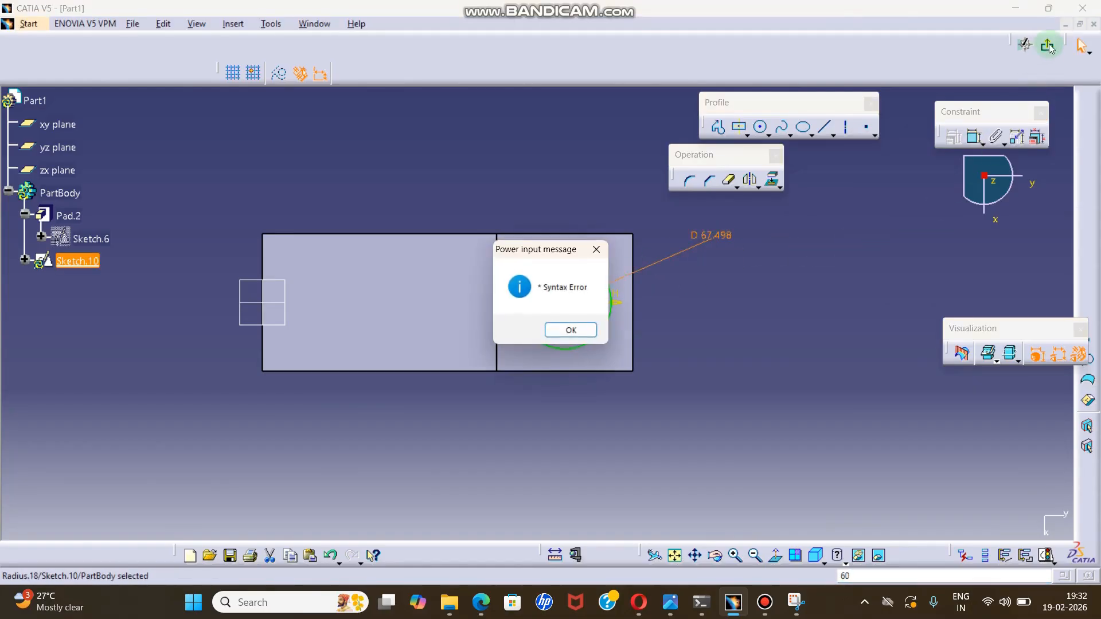
pyautogui.click(573, 331)
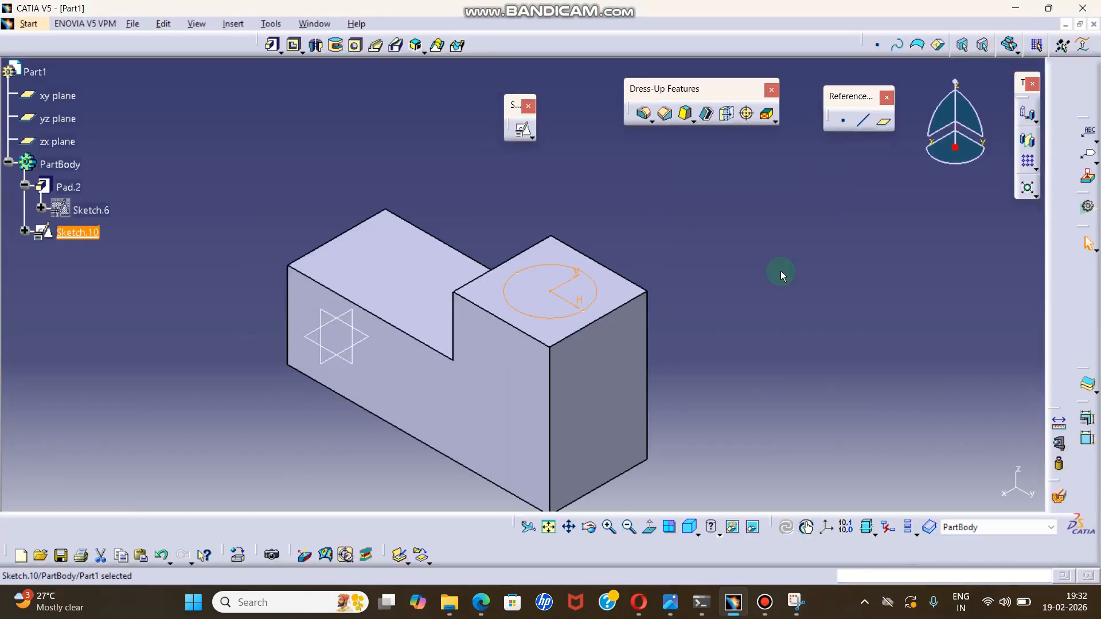
# Start a positioned sketch on the block's L-shaped side face, with its origin at the barycenter of that face.
pyautogui.click(773, 283)
pyautogui.moveTo(765, 301); pyautogui.dragTo(758, 284, button='middle')
pyautogui.click(504, 314)
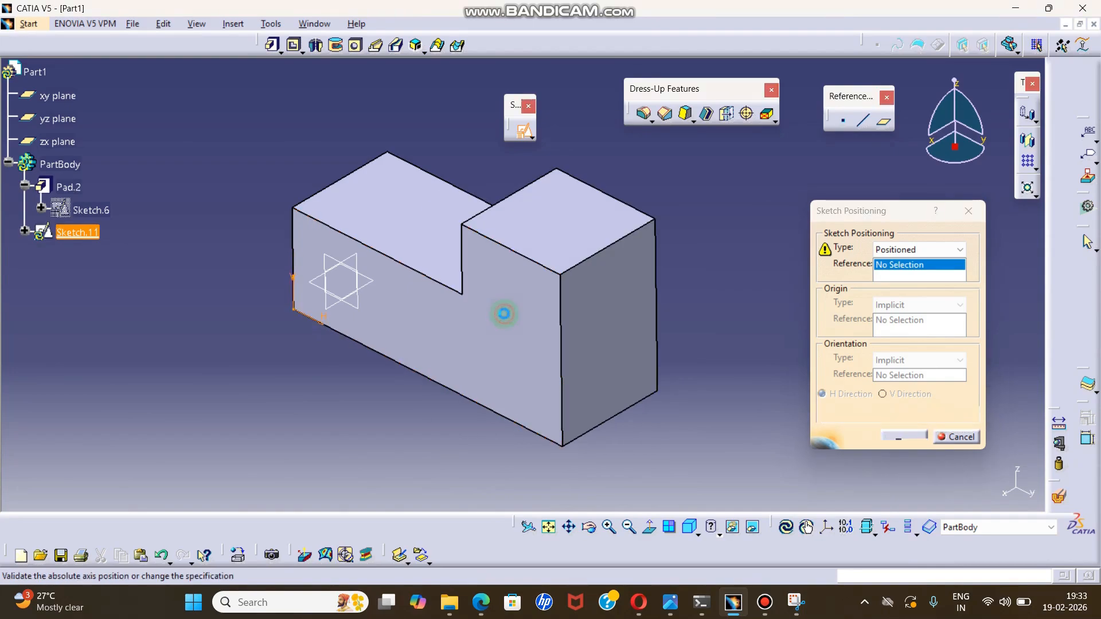
pyautogui.moveTo(470, 351); pyautogui.dragTo(497, 343, button='middle')
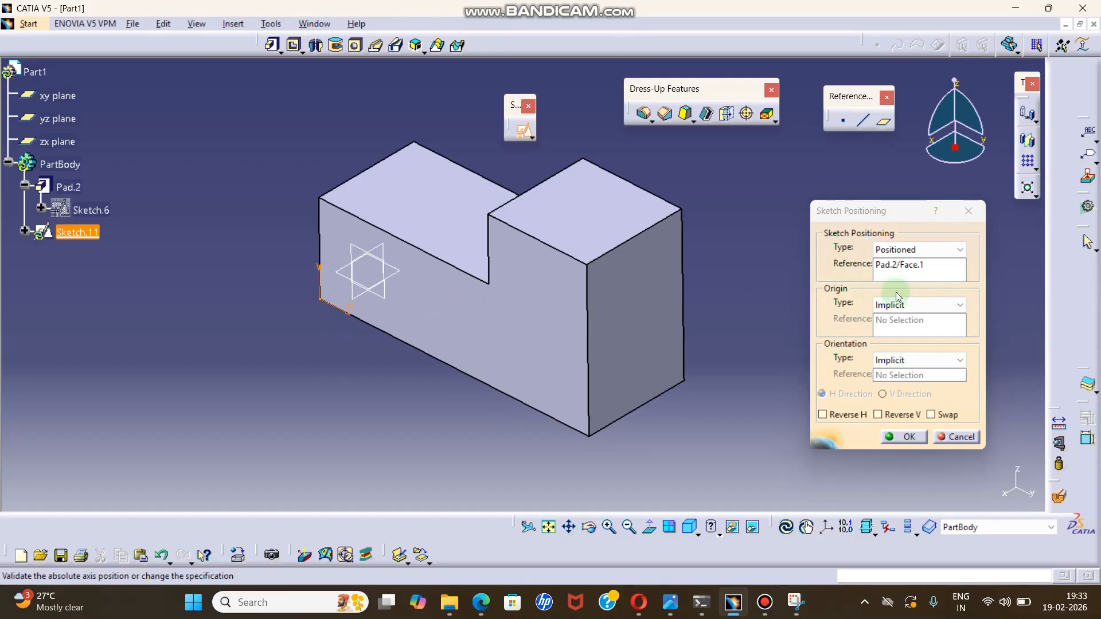
pyautogui.click(929, 308)
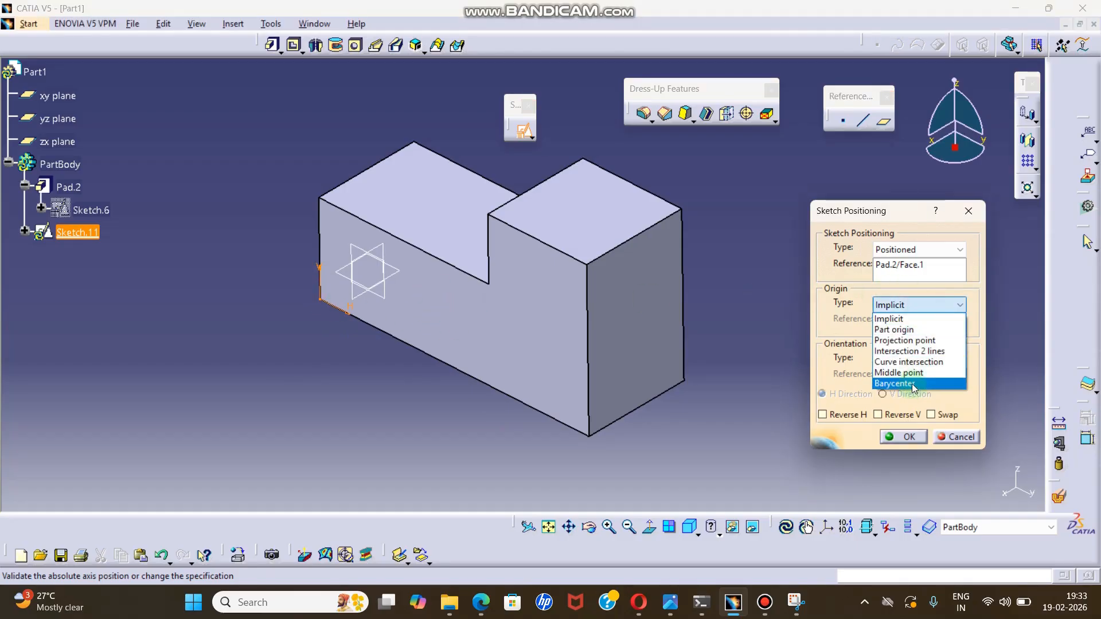
pyautogui.click(912, 384)
pyautogui.click(492, 327)
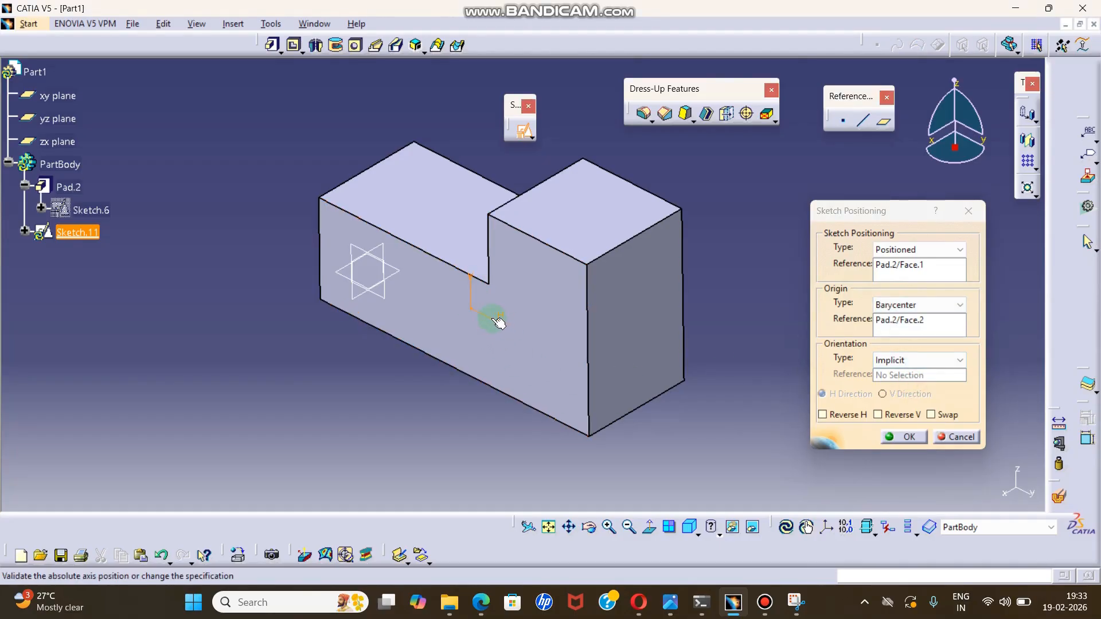
# Change the sketch origin to a projection point at the bottom corner vertex below the taller end.
pyautogui.moveTo(499, 327); pyautogui.dragTo(628, 277, button='middle')
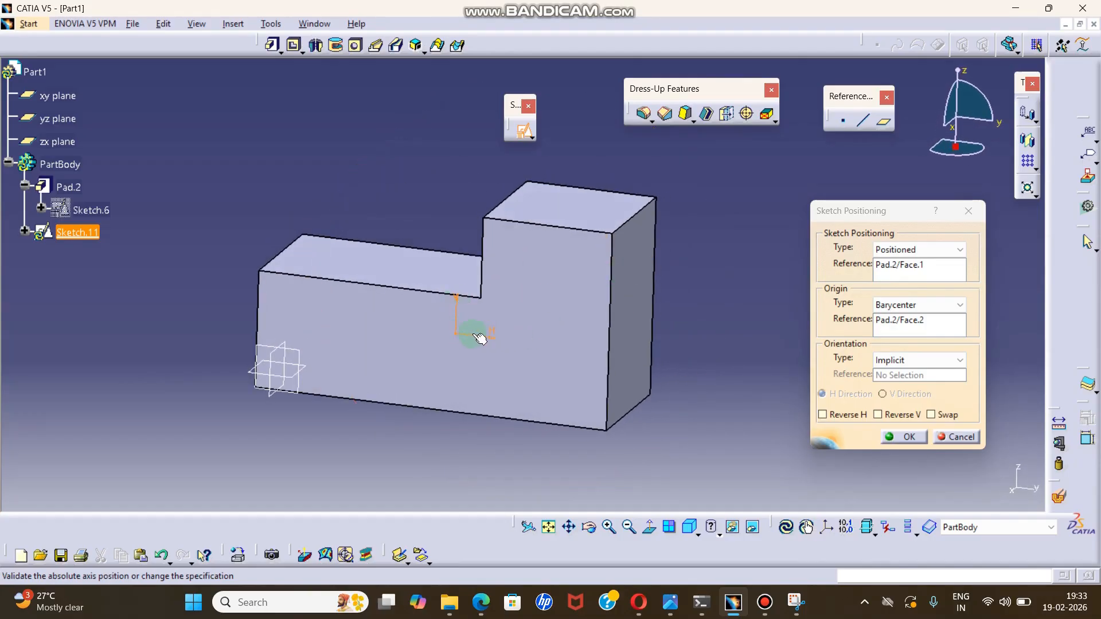
pyautogui.moveTo(551, 322); pyautogui.dragTo(499, 354, button='middle')
pyautogui.moveTo(698, 253); pyautogui.dragTo(492, 337, button='middle')
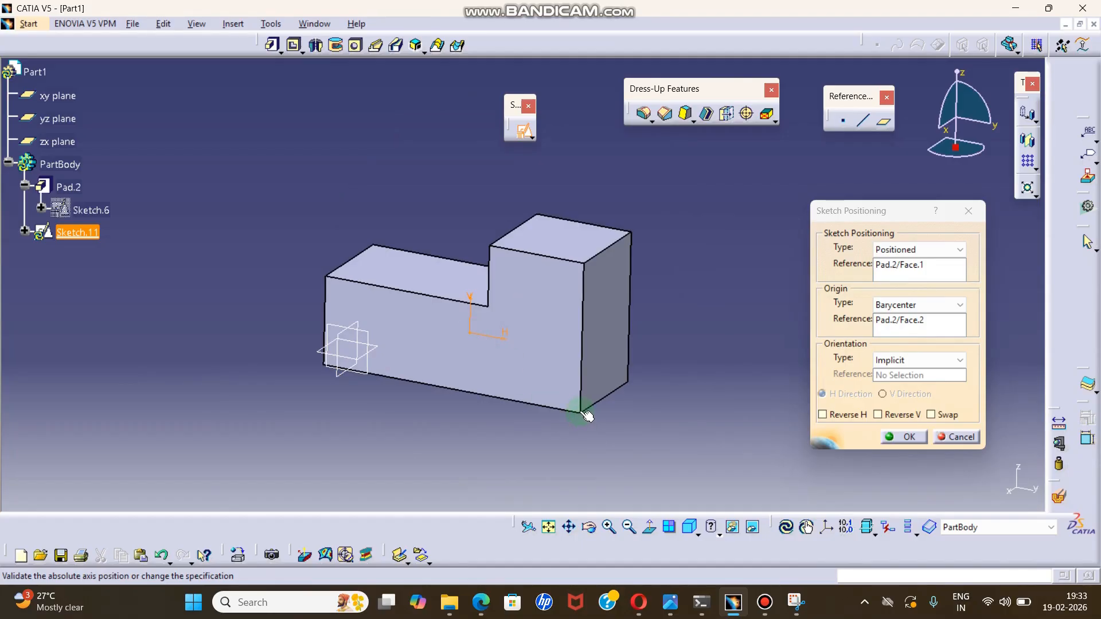
pyautogui.click(888, 305)
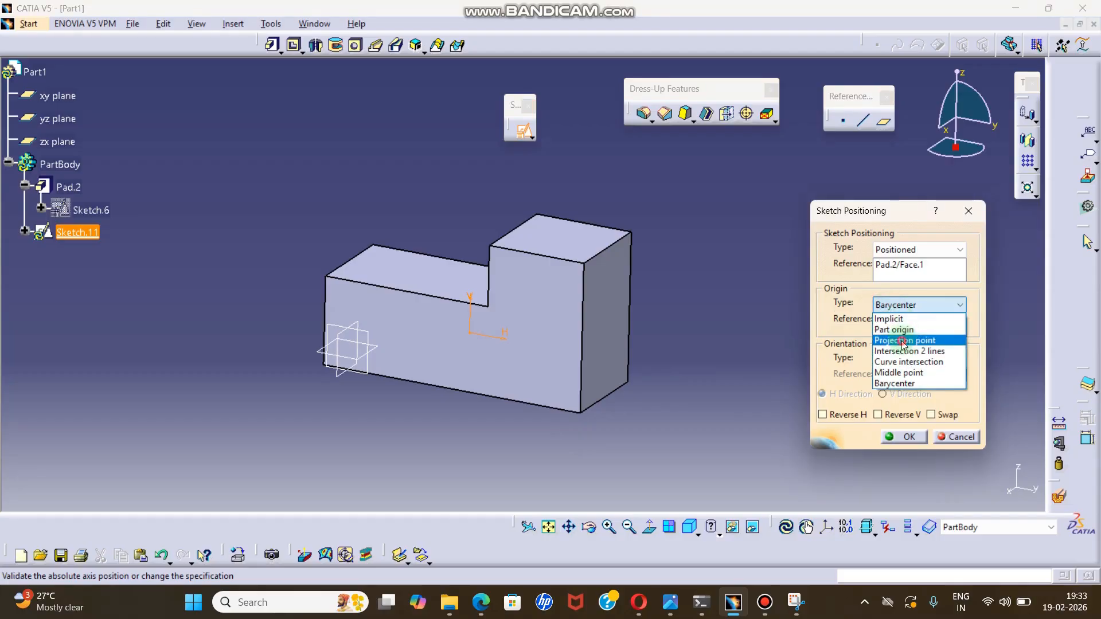
pyautogui.click(902, 340)
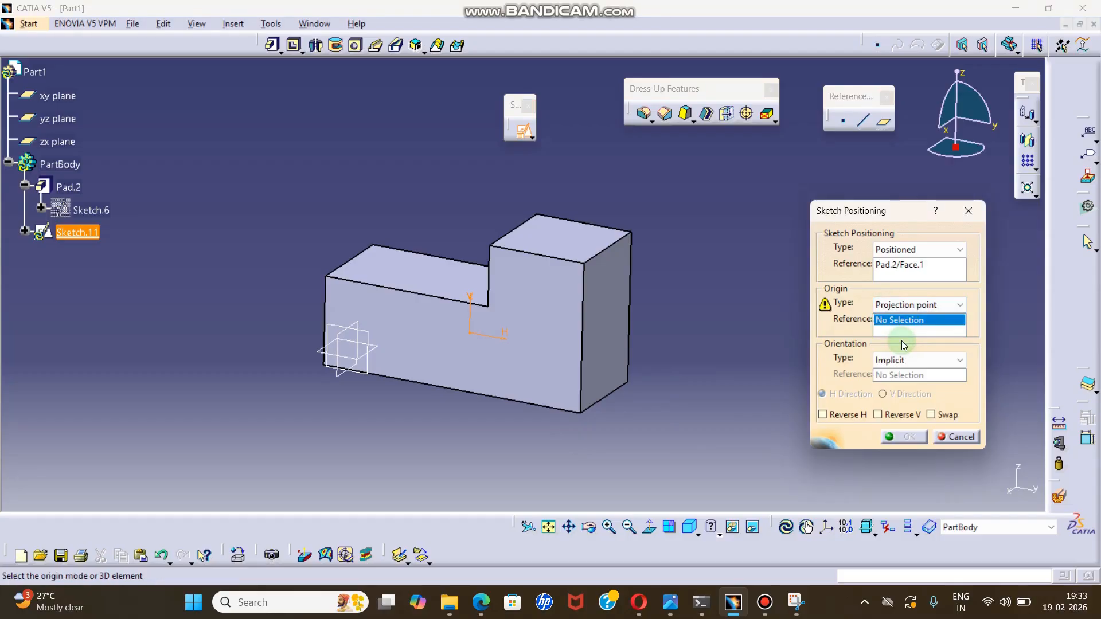
pyautogui.click(586, 420)
pyautogui.moveTo(568, 416); pyautogui.dragTo(550, 364, button='middle')
# Set the sketch origin to the intersection of two lines, using the step's vertical edge and the L-shaped face's bottom edge.
pyautogui.click(918, 305)
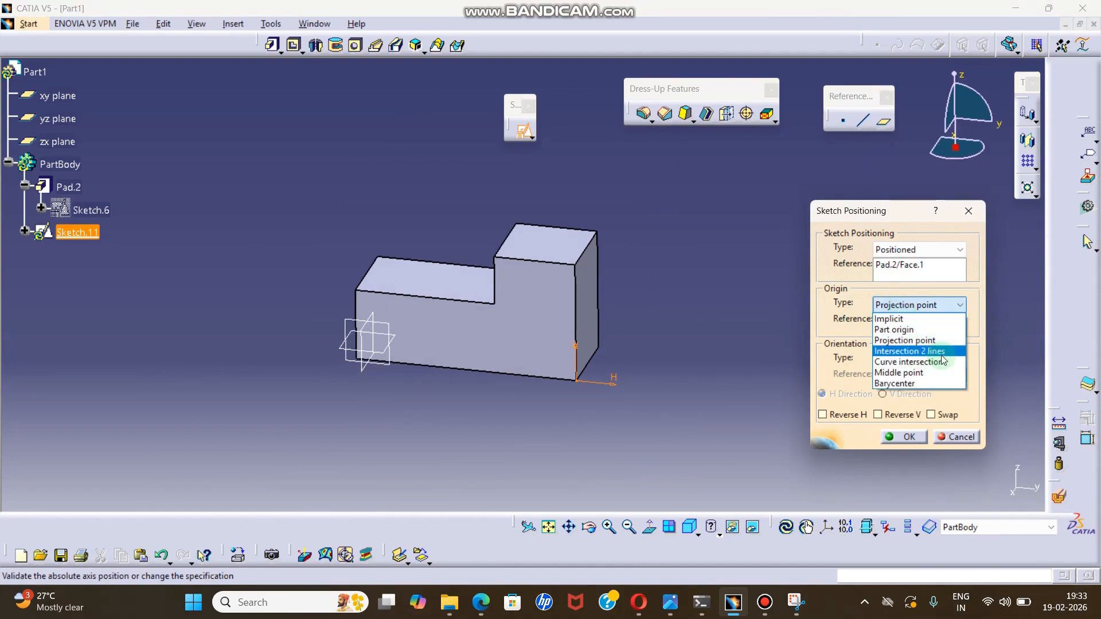
pyautogui.click(942, 353)
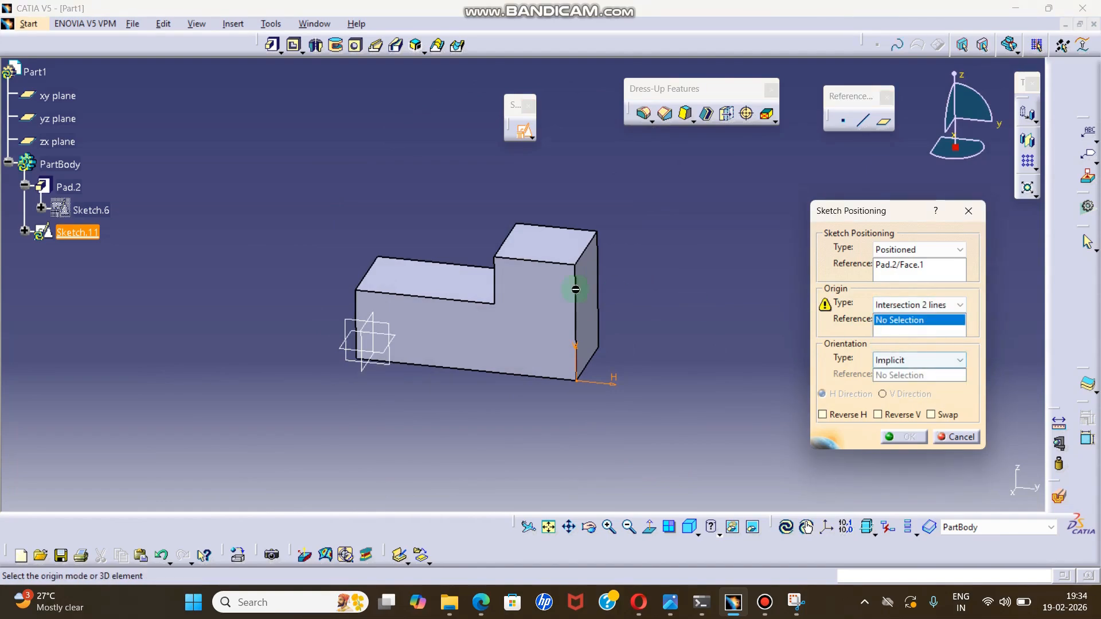
pyautogui.click(495, 269)
pyautogui.click(484, 370)
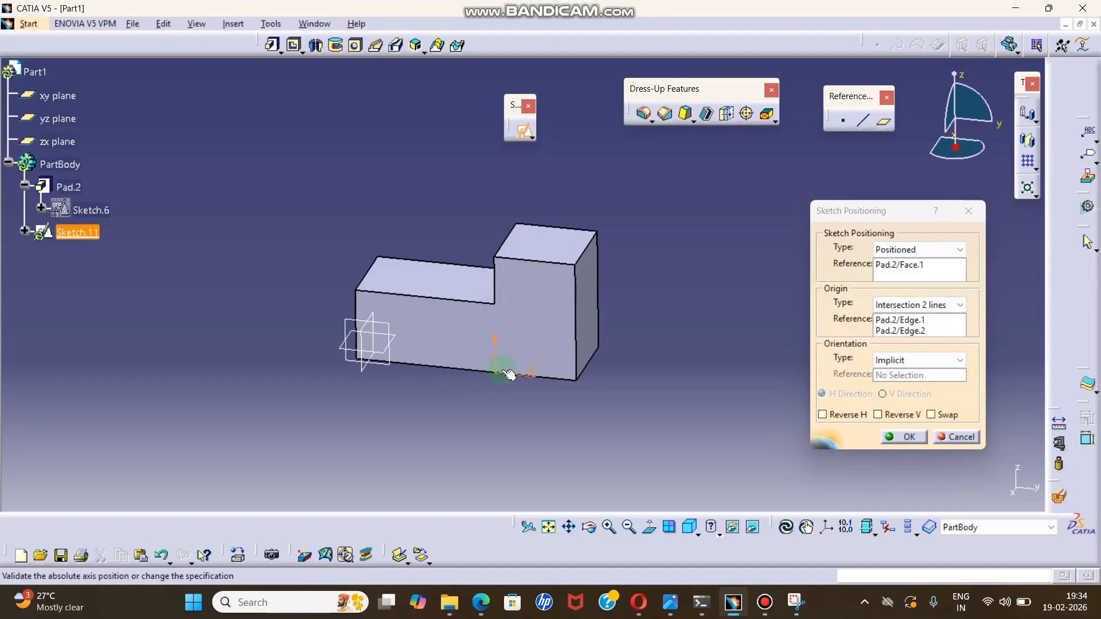
# Try to define the sketch origin by curve intersection, using the lower section's upper edge and the taller end's outer vertical edge.
pyautogui.click(899, 310)
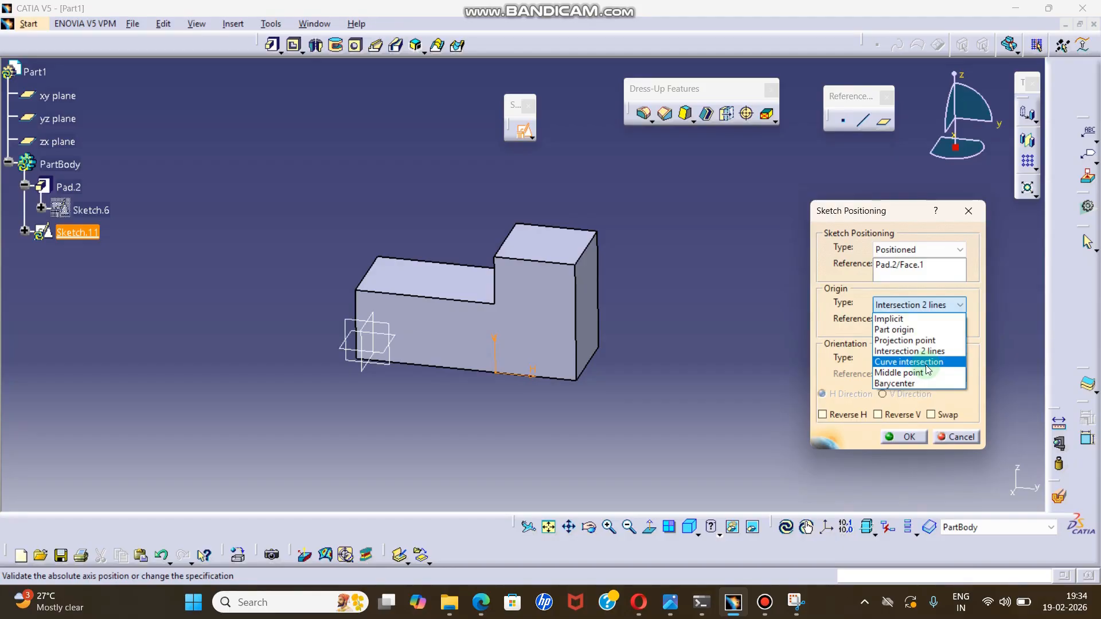
pyautogui.click(927, 366)
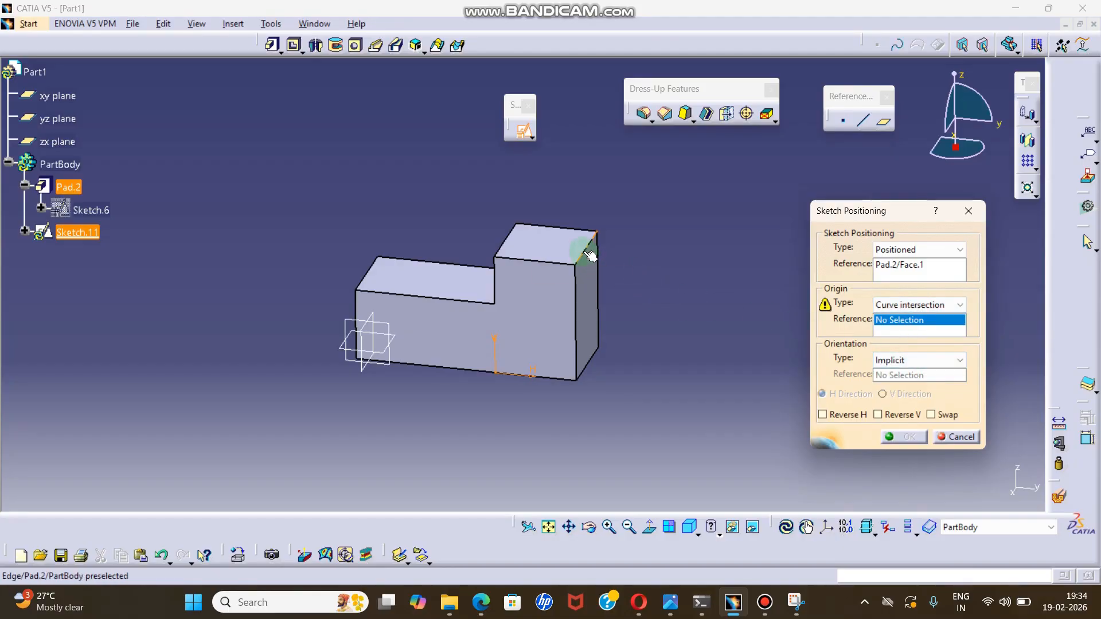
pyautogui.click(475, 299)
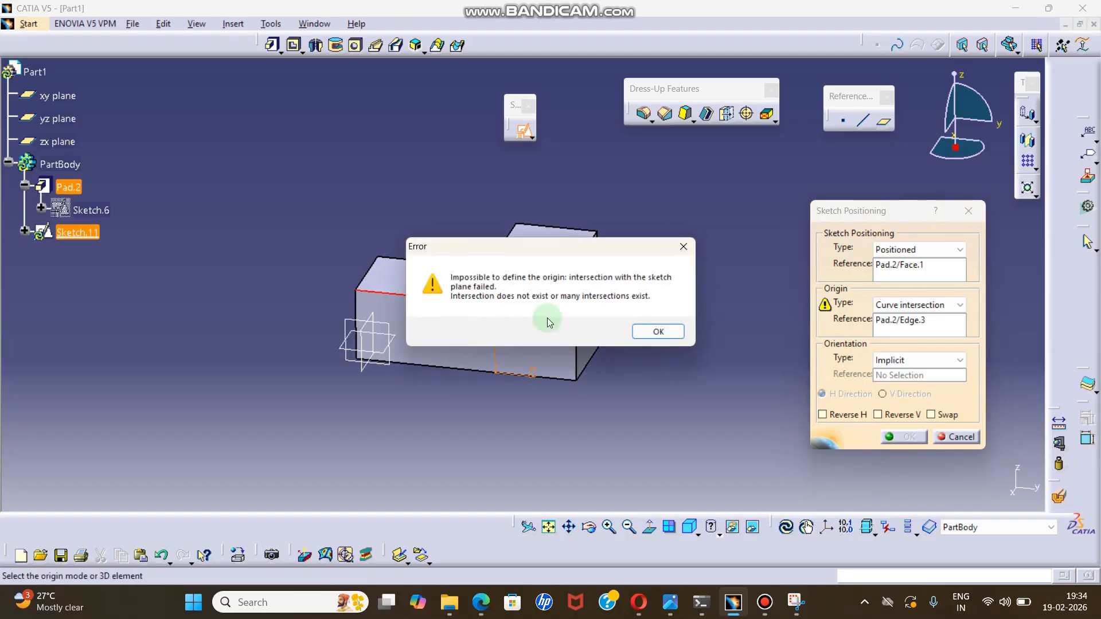
pyautogui.click(654, 333)
pyautogui.click(574, 291)
pyautogui.click(659, 332)
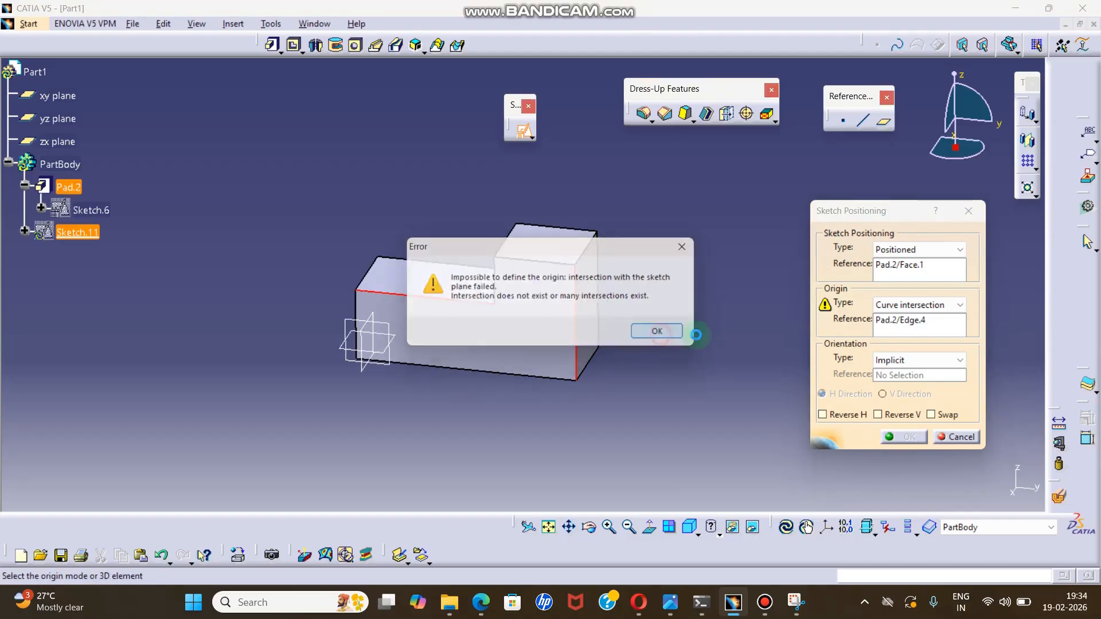
pyautogui.click(491, 304)
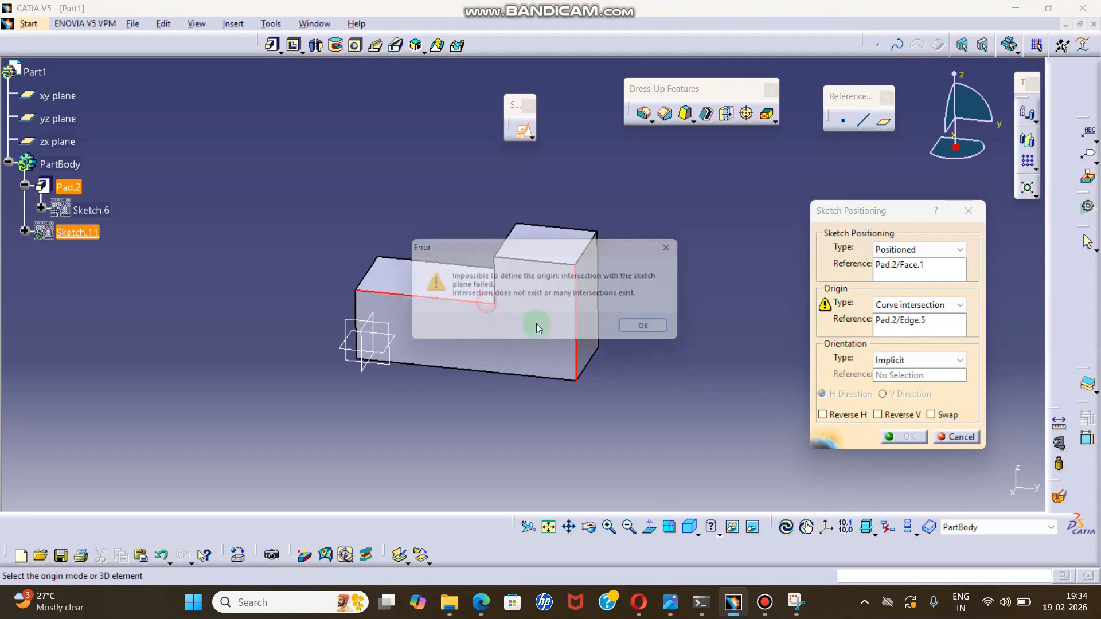
pyautogui.click(659, 332)
pyautogui.click(564, 301)
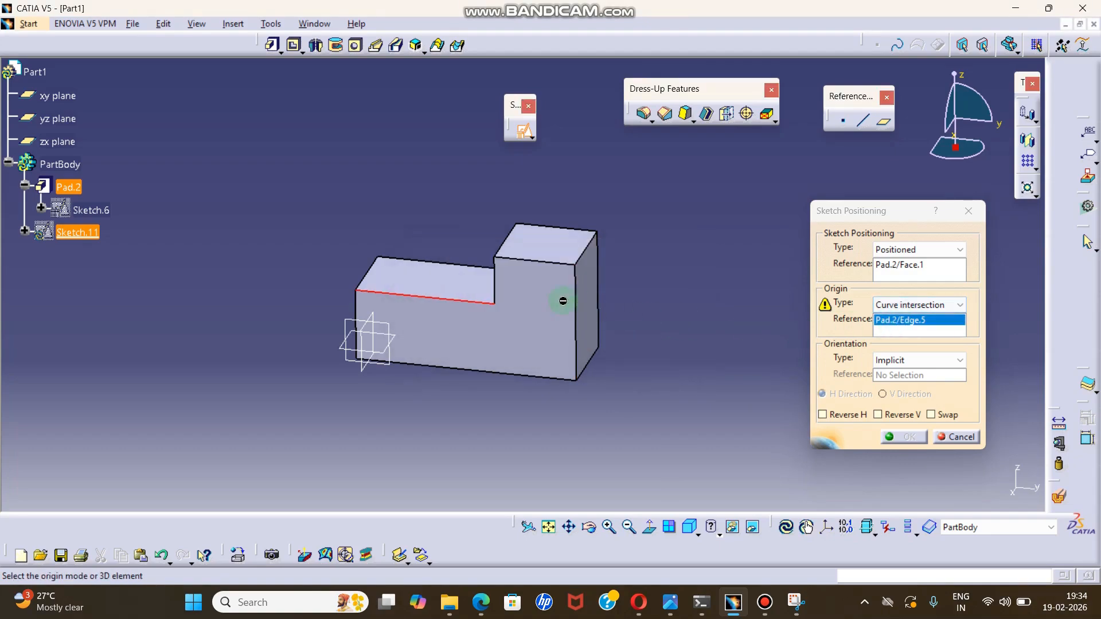
pyautogui.click(575, 297)
pyautogui.click(655, 331)
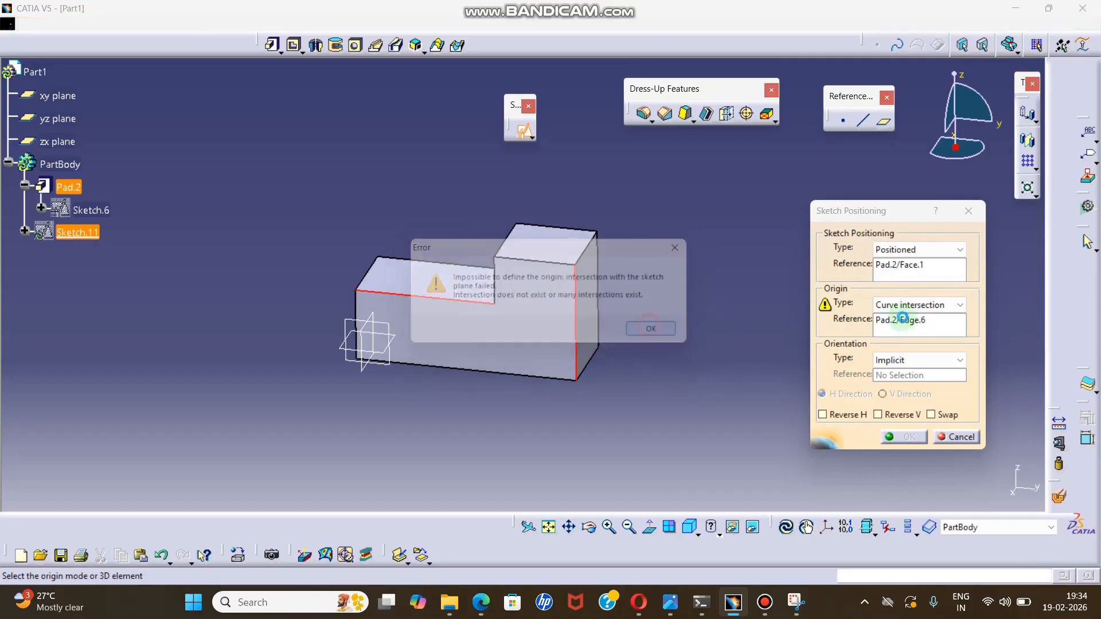
# Set the sketch origin to the intersection of two lines, using the lower section's upper edge and the taller end's outer vertical edge, and enter the sketch.
pyautogui.click(916, 306)
pyautogui.click(914, 351)
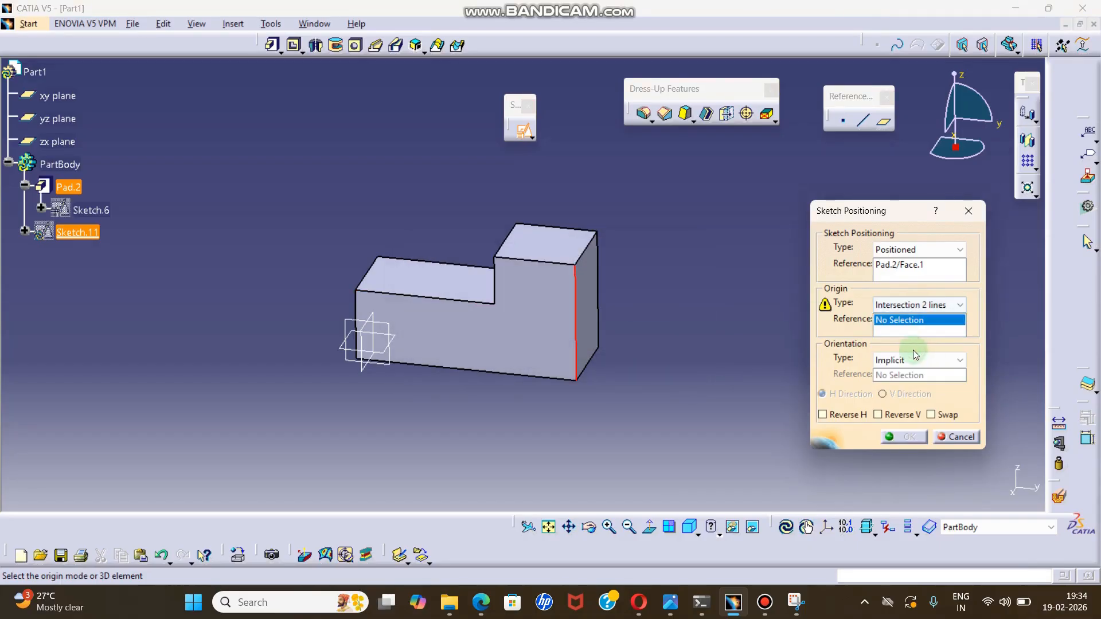
pyautogui.click(482, 302)
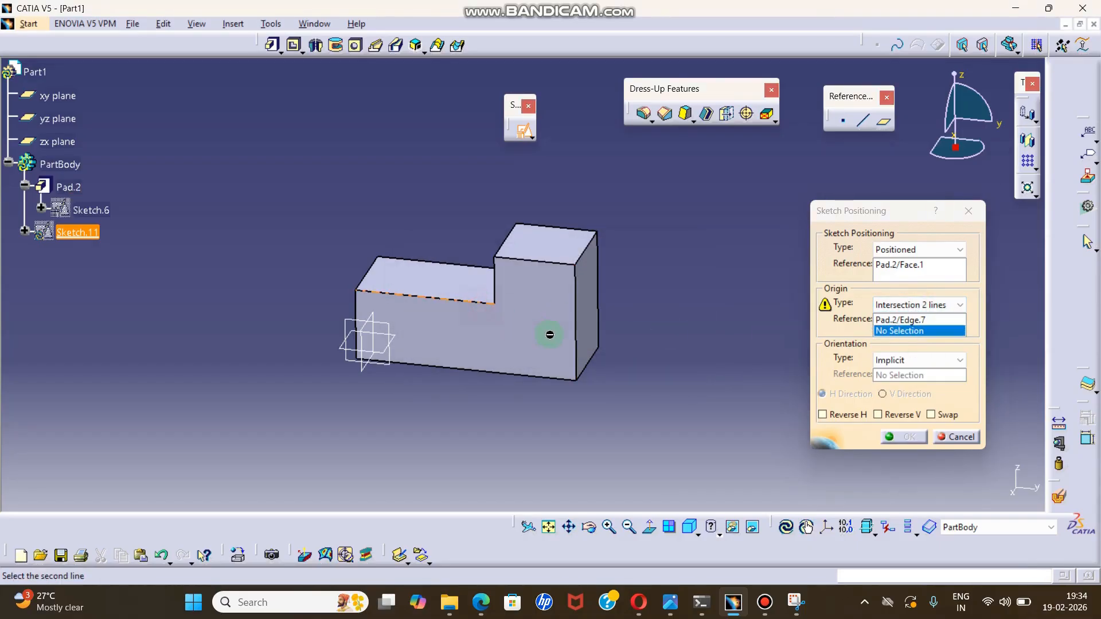
pyautogui.click(581, 325)
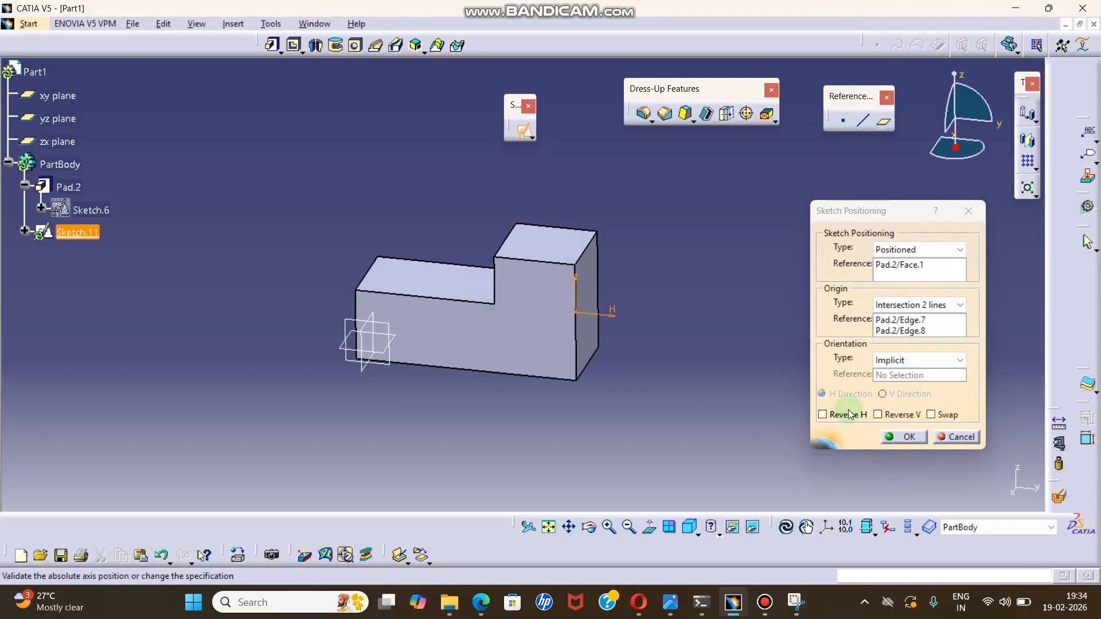
pyautogui.click(904, 437)
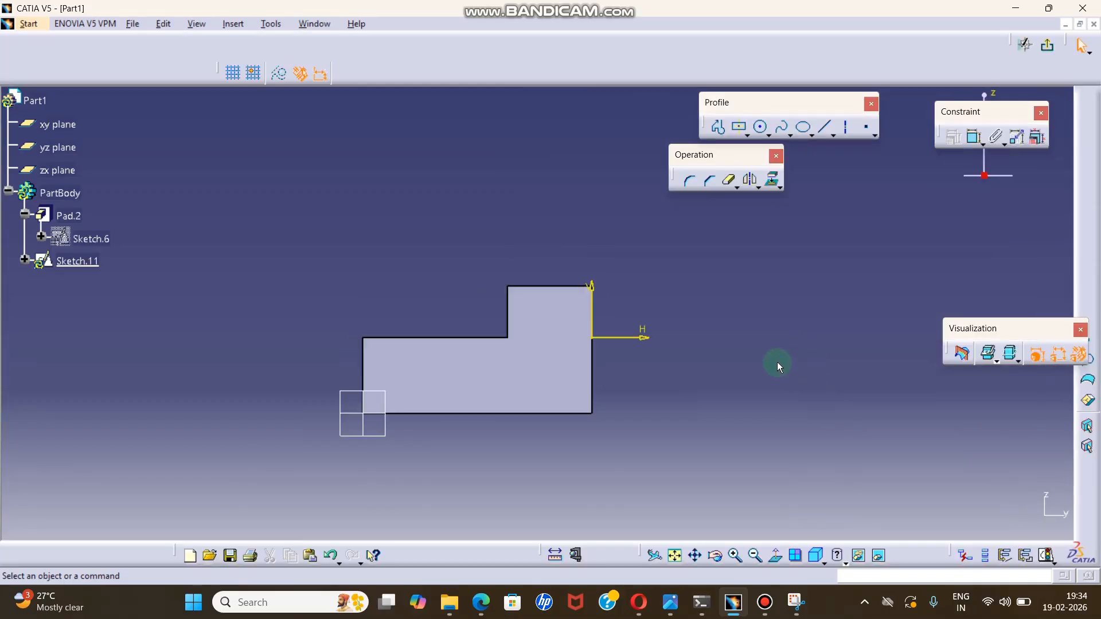
# Sketch a circle centred on the sketch origin at the taller end's outer vertical edge, and exit the sketch.
pyautogui.click(762, 127)
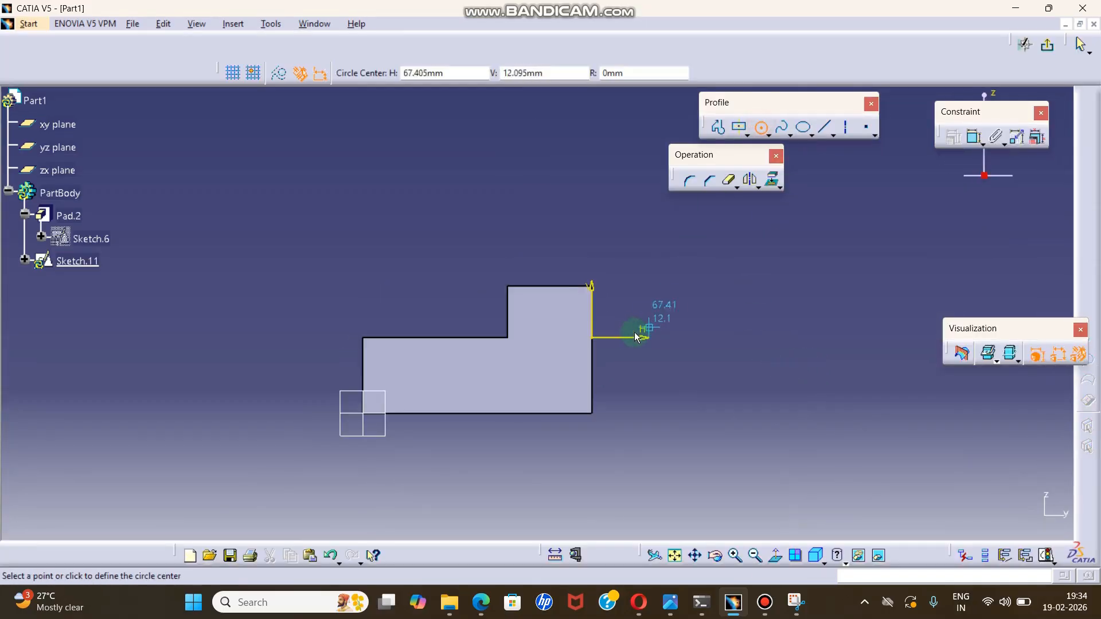
pyautogui.click(592, 337)
pyautogui.click(574, 319)
pyautogui.click(683, 286)
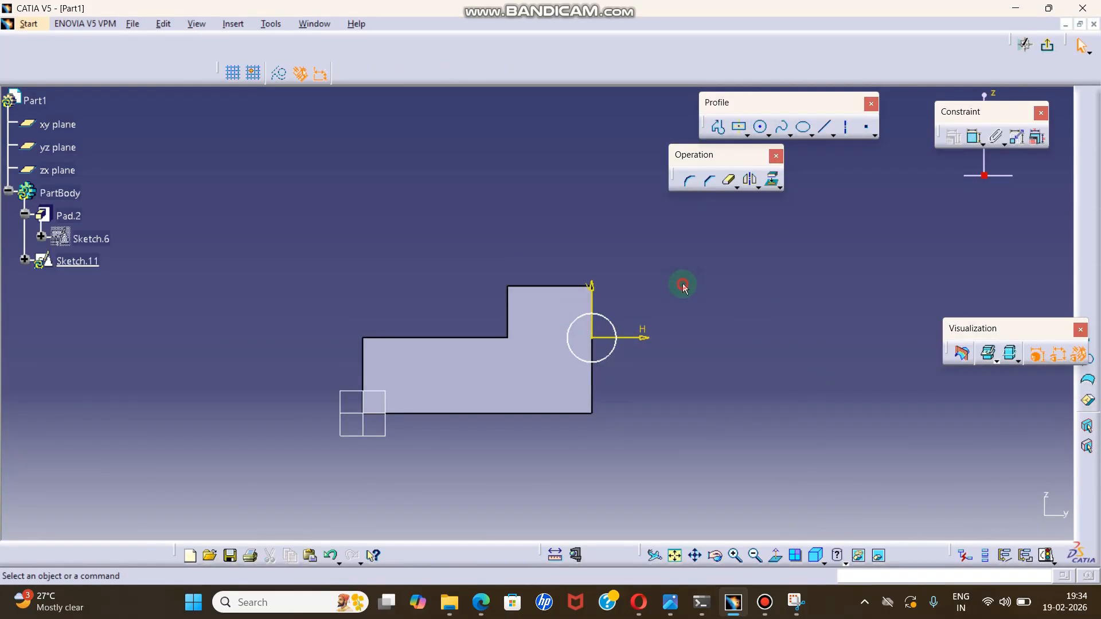
pyautogui.click(1047, 46)
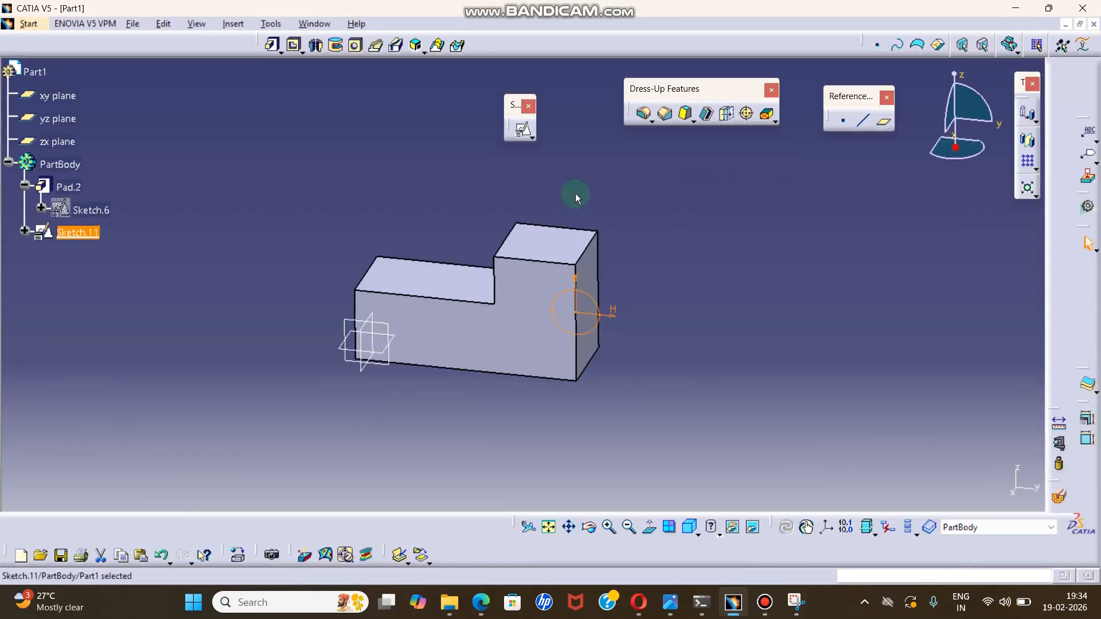
# Start a new sketch on the L-shaped block.
pyautogui.moveTo(695, 152)
pyautogui.mouseDown(button='middle')
pyautogui.moveTo(678, 233)
pyautogui.moveTo(473, 153)
pyautogui.mouseUp(button='middle')
pyautogui.click(533, 138)
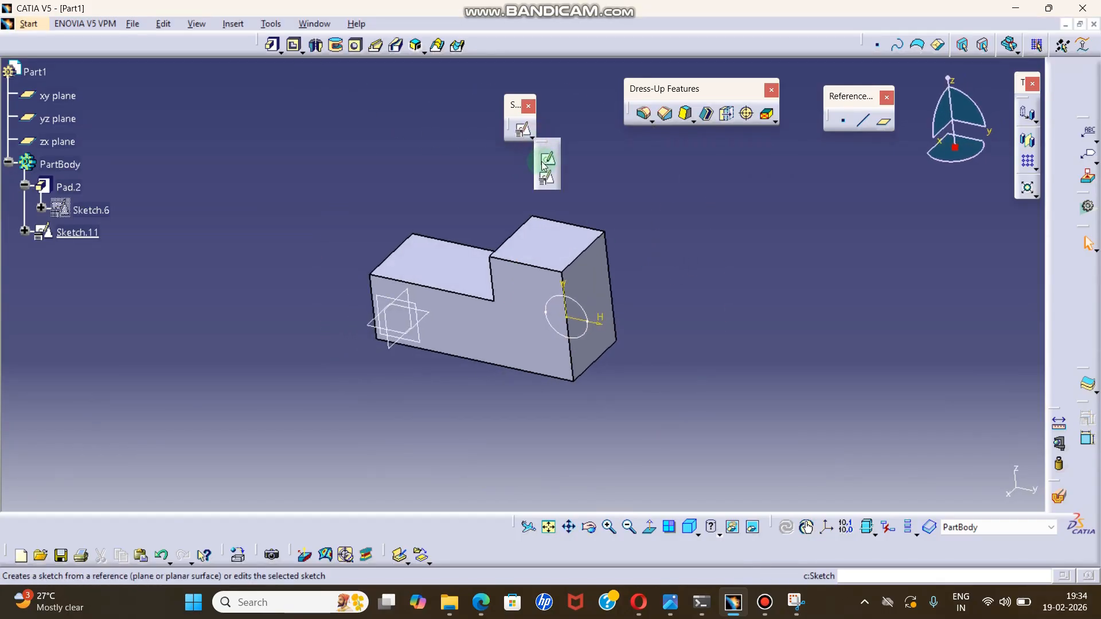